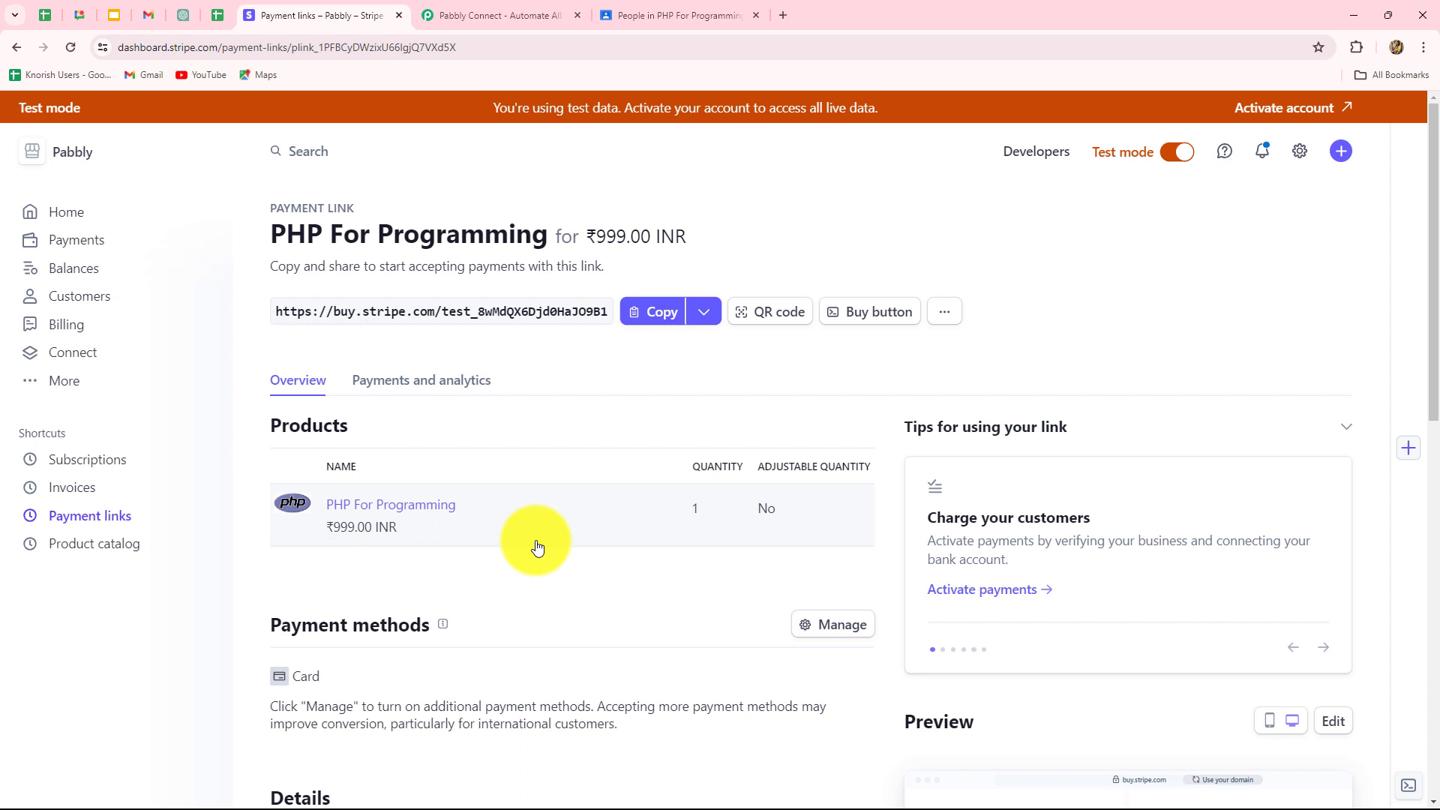
Review the PHP For Programming class's People list, then switch to the Pabbly Connect site.
left_click(638, 15)
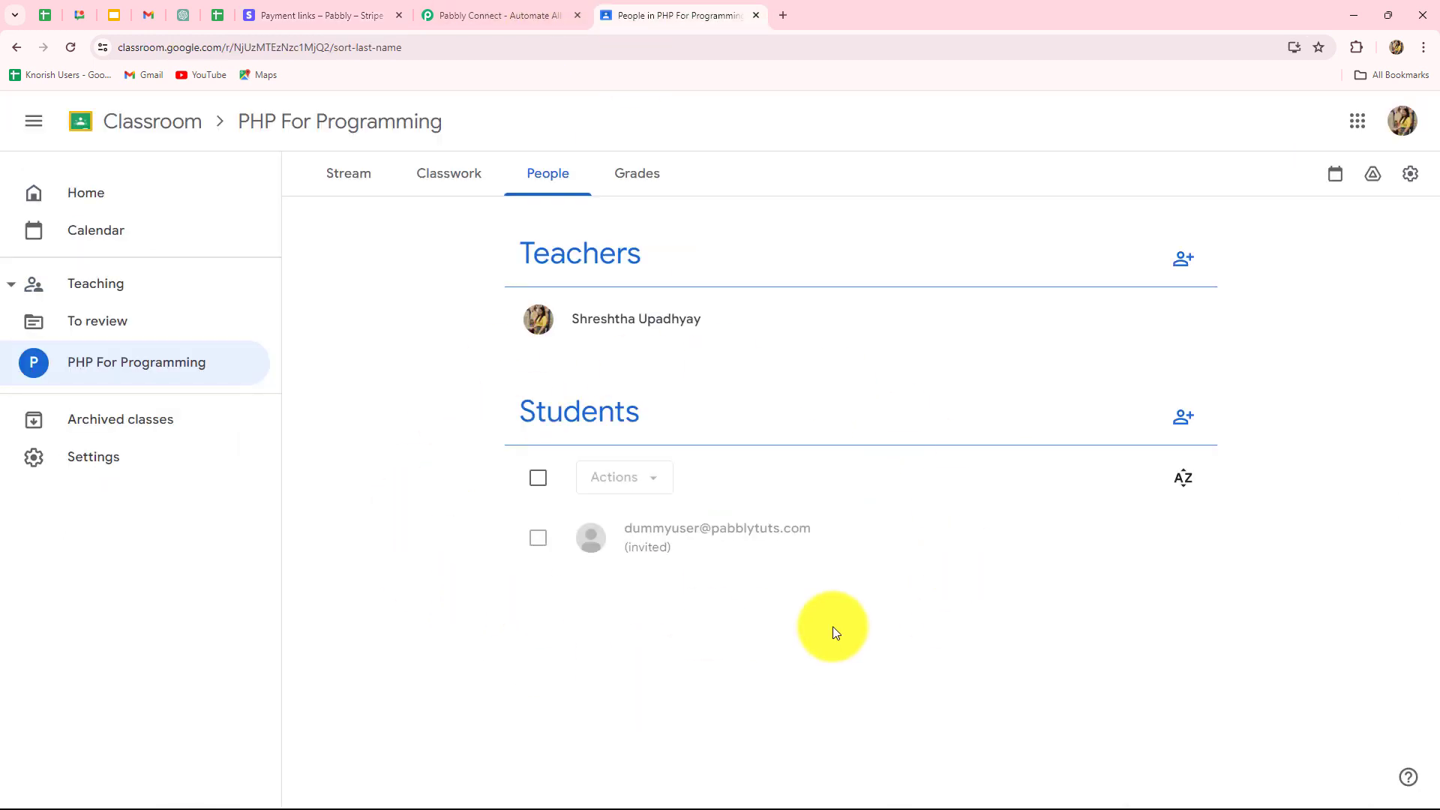
left_click(462, 20)
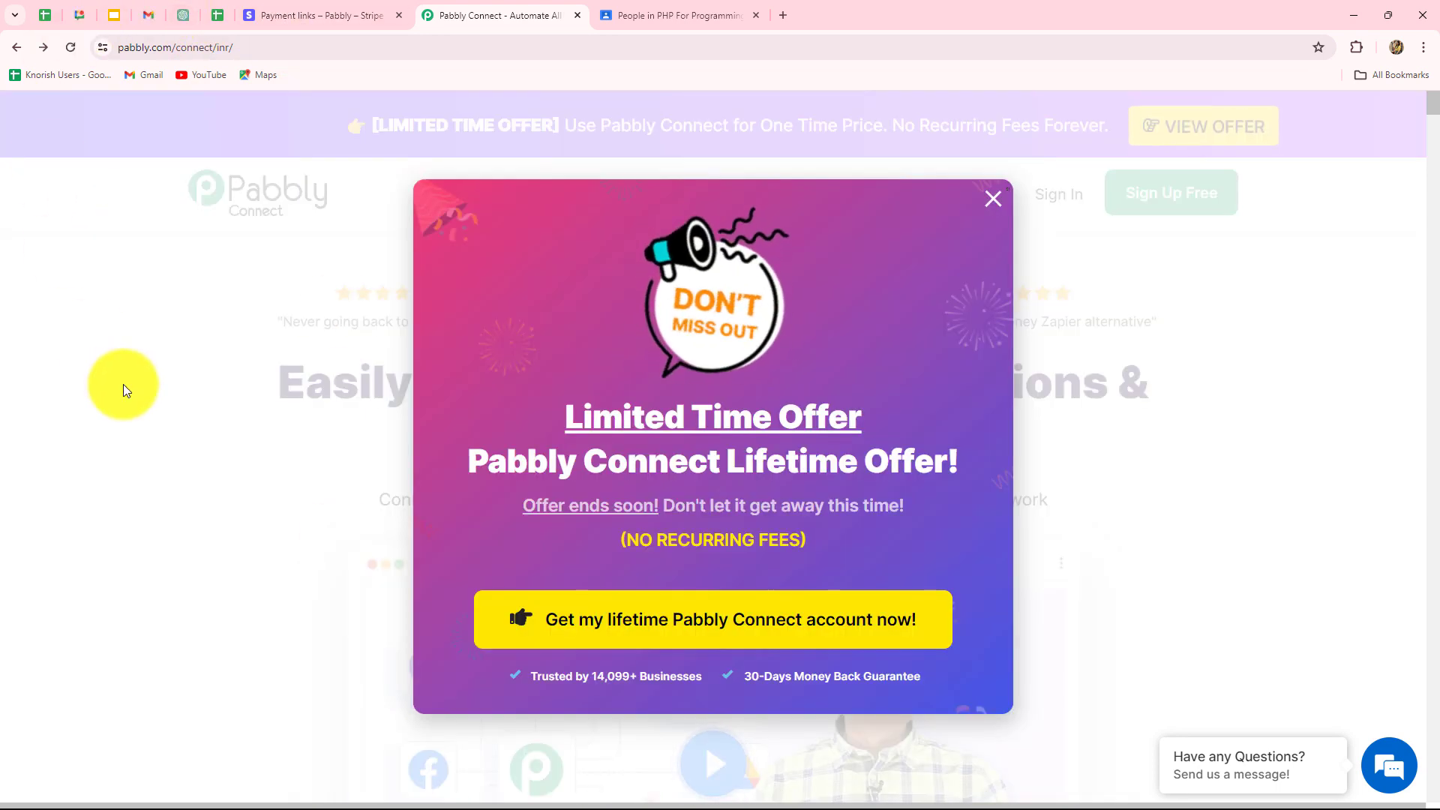
Close the Limited Time Offer popup and sign in to the Pabbly account.
left_click(1000, 203)
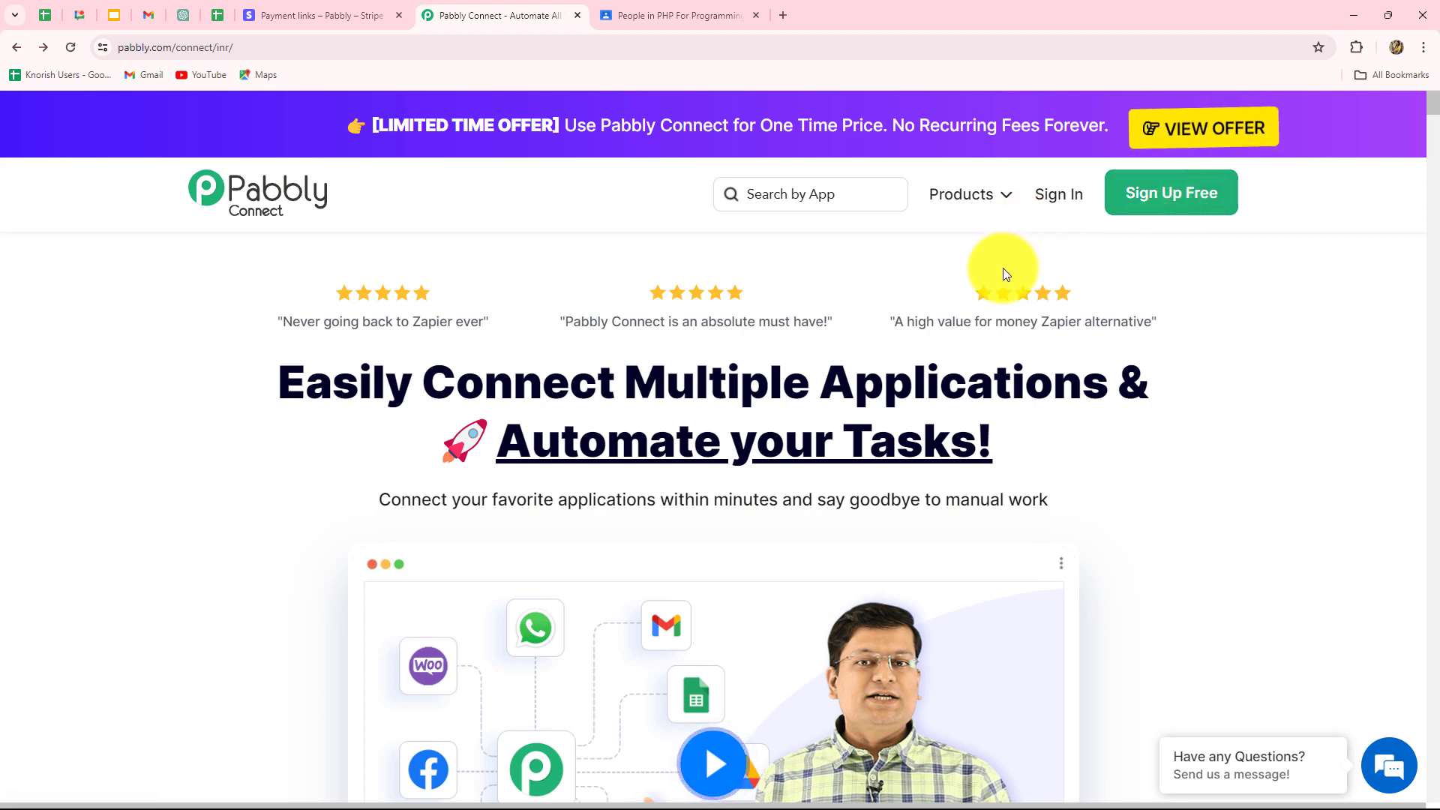
triple_click(450, 386)
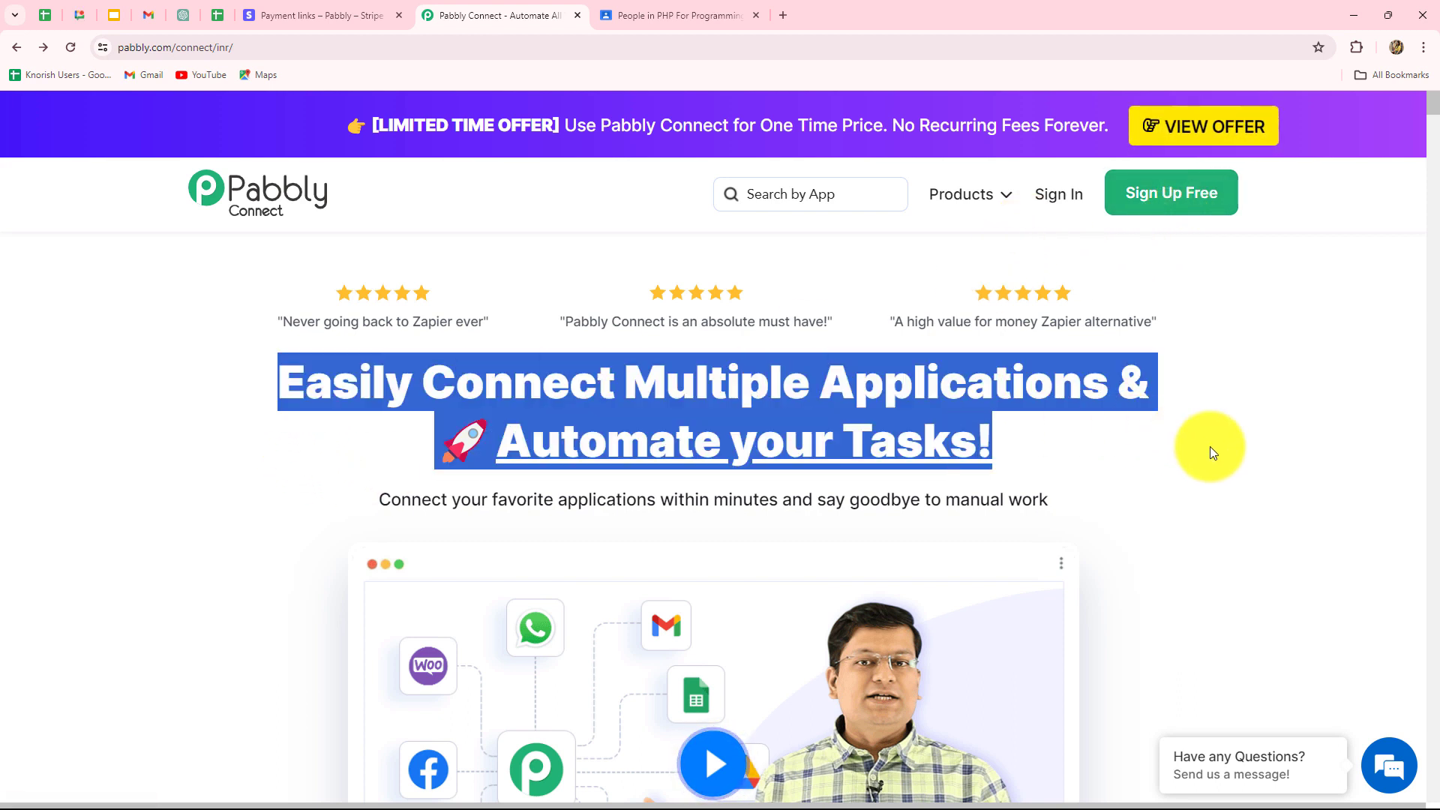
left_click(1053, 196)
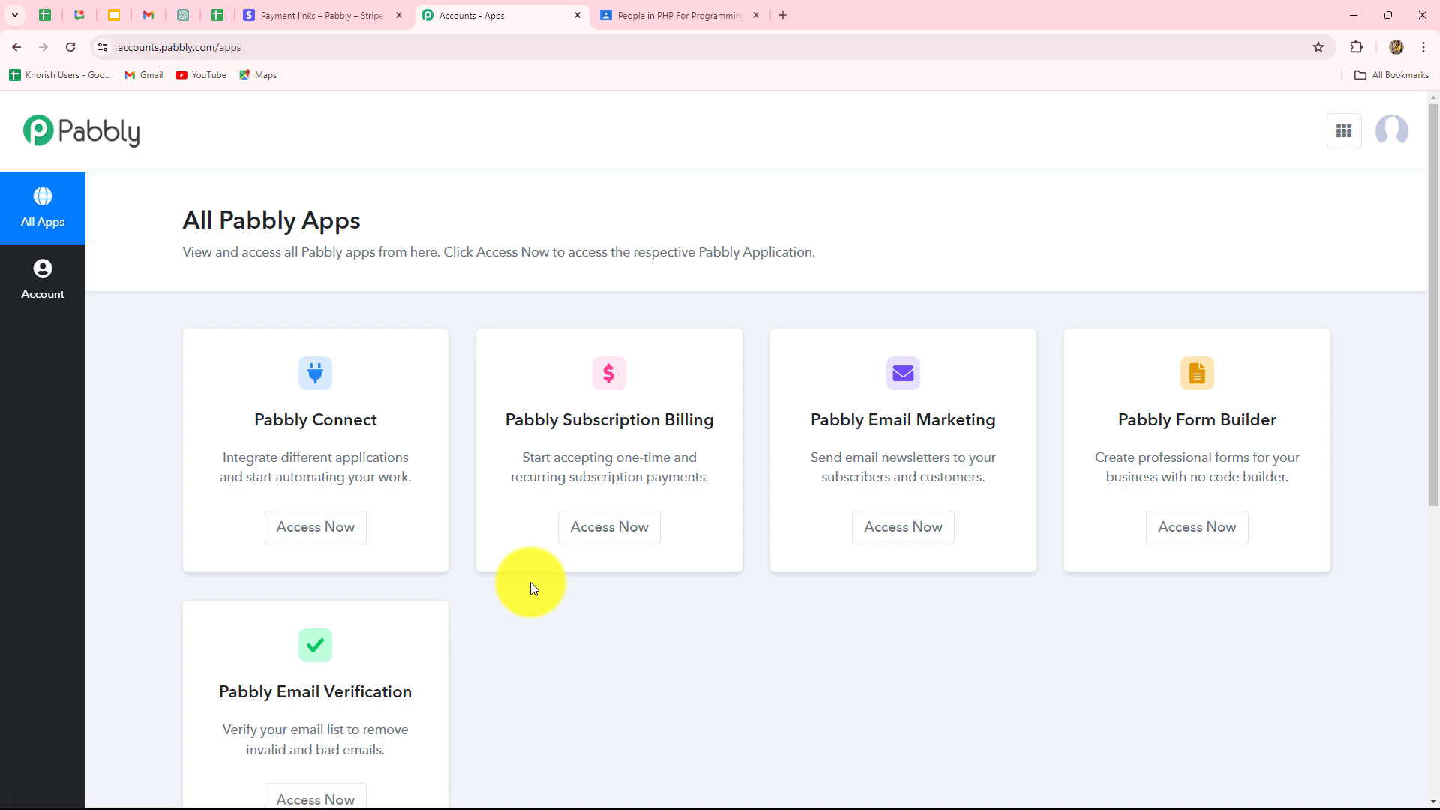
Launch Pabbly Connect from the All Pabbly Apps list to reach its dashboard.
scroll(530, 585, "down", 1)
scroll(529, 582, "down", 3)
scroll(530, 582, "up", 4)
left_click_drag(262, 418, 420, 419)
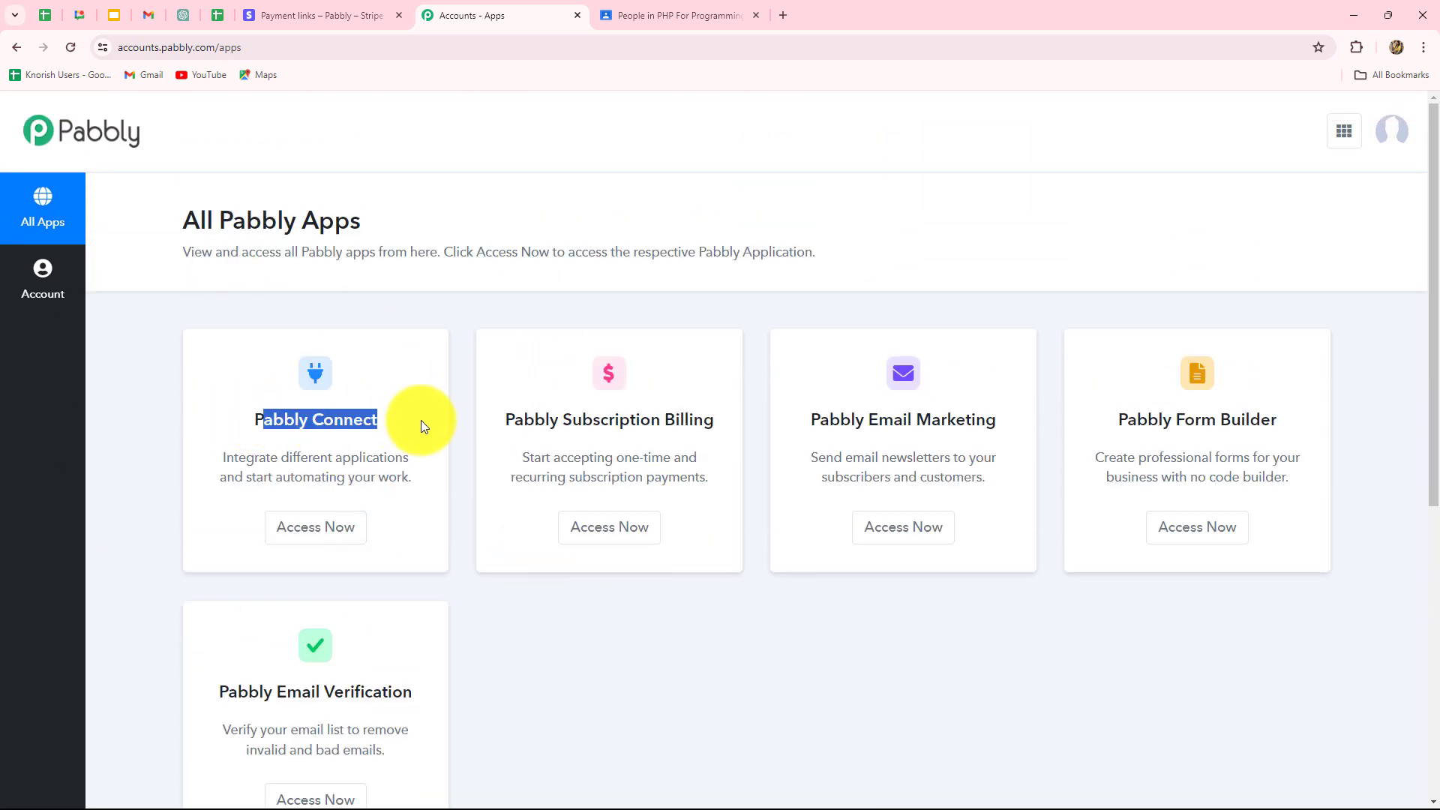
left_click(357, 517)
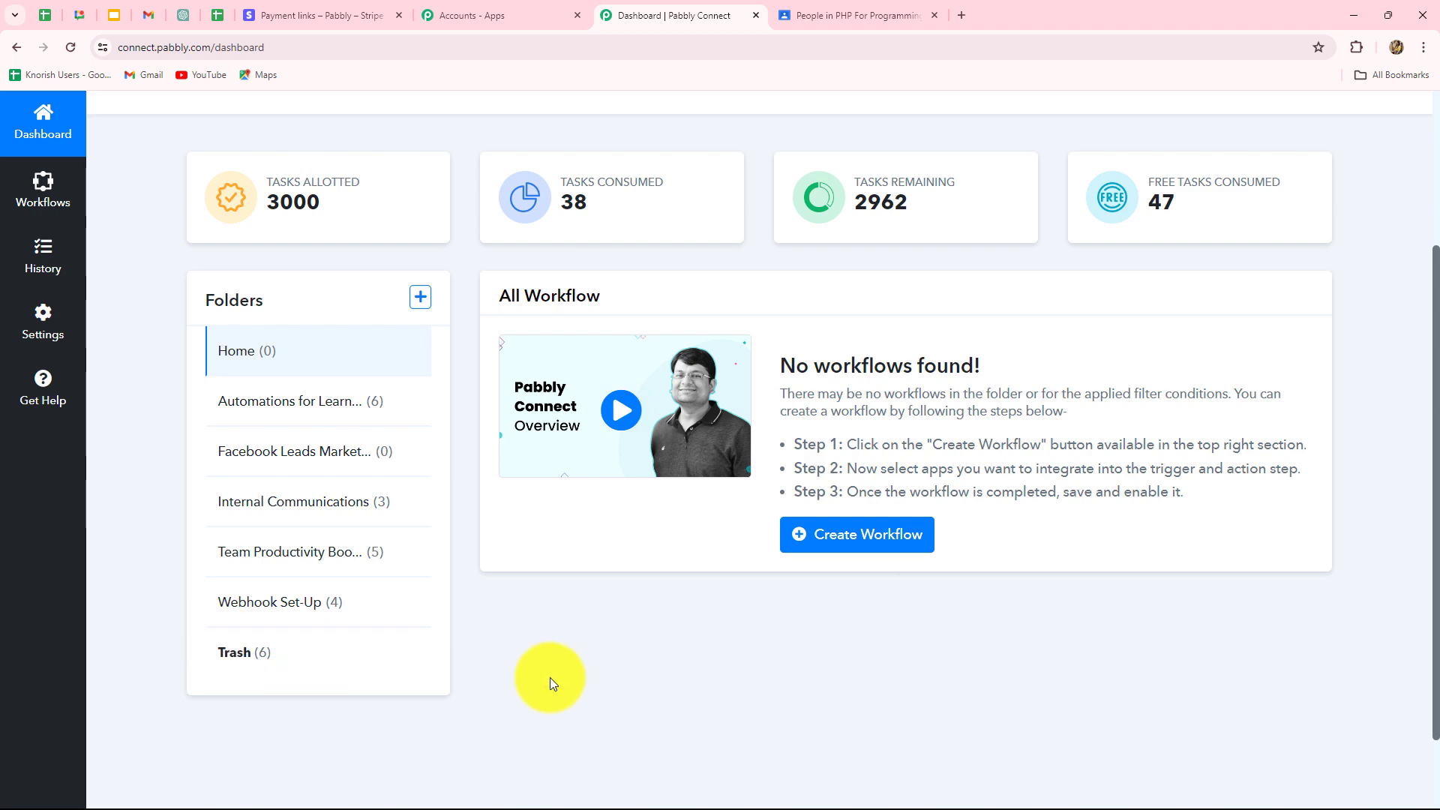
scroll(660, 592, "up", 3)
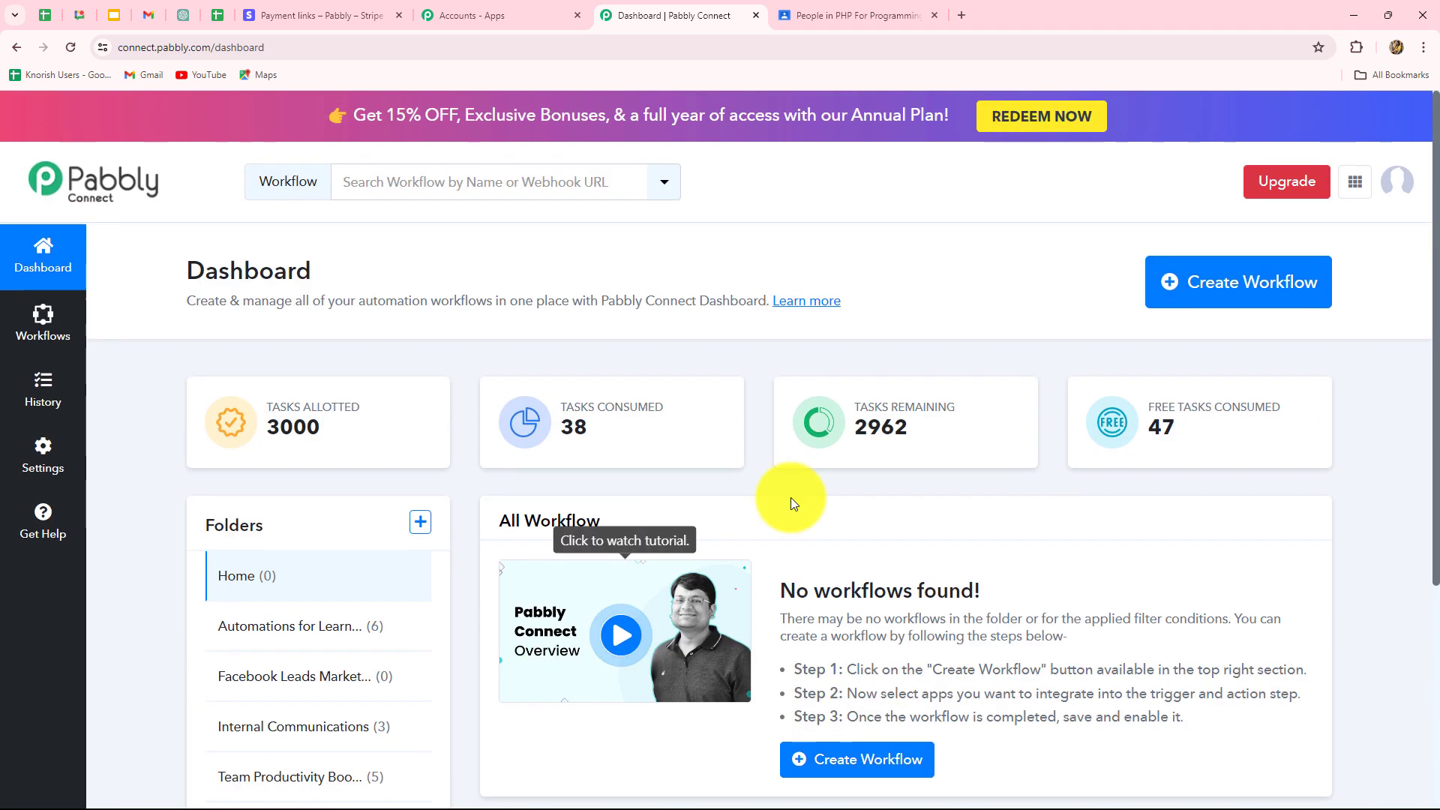
Create the workflow 'Enroll Student in Google Classroom on Successful Stripe Payment' in Automations for Learning Management.
left_click(1249, 314)
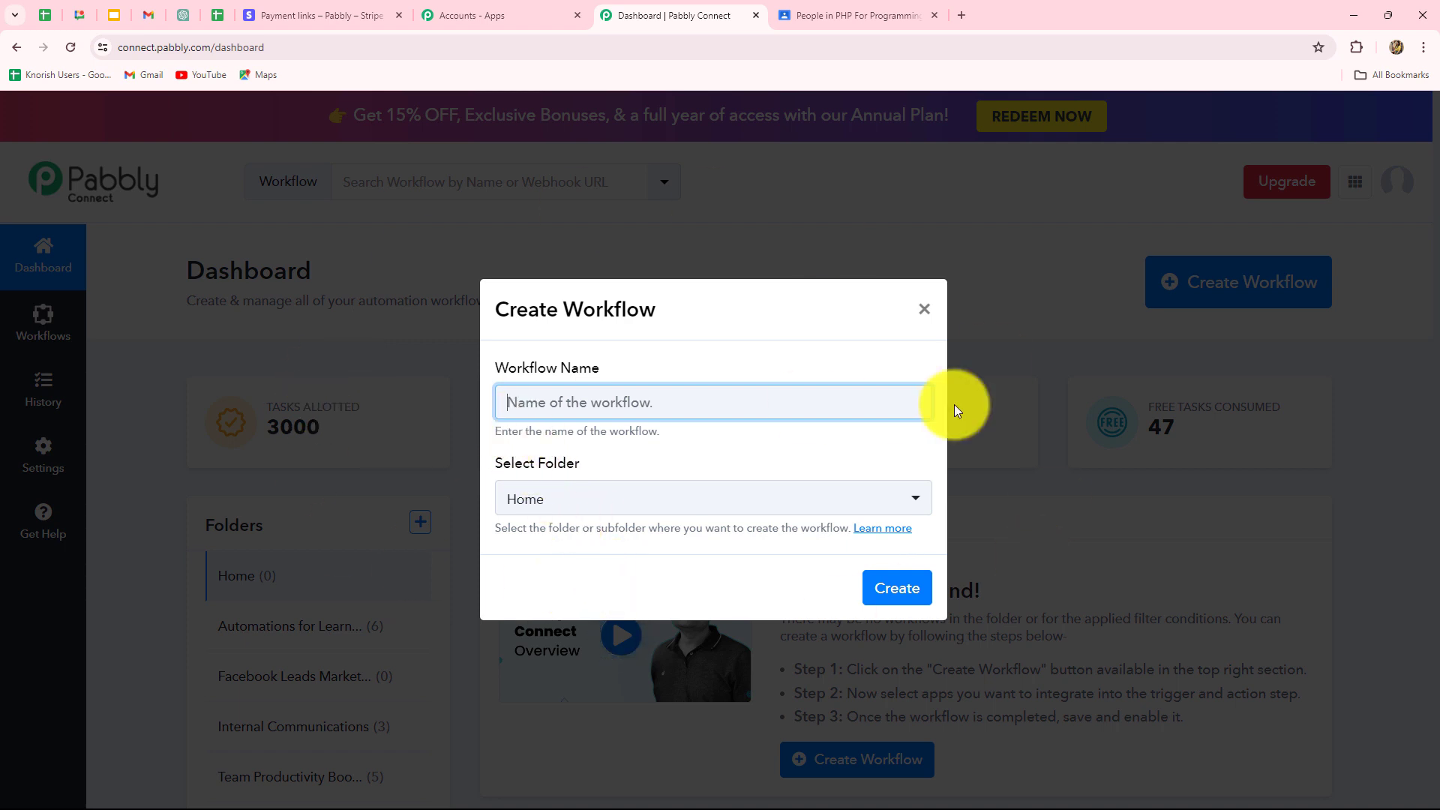
key("ctrl+v")
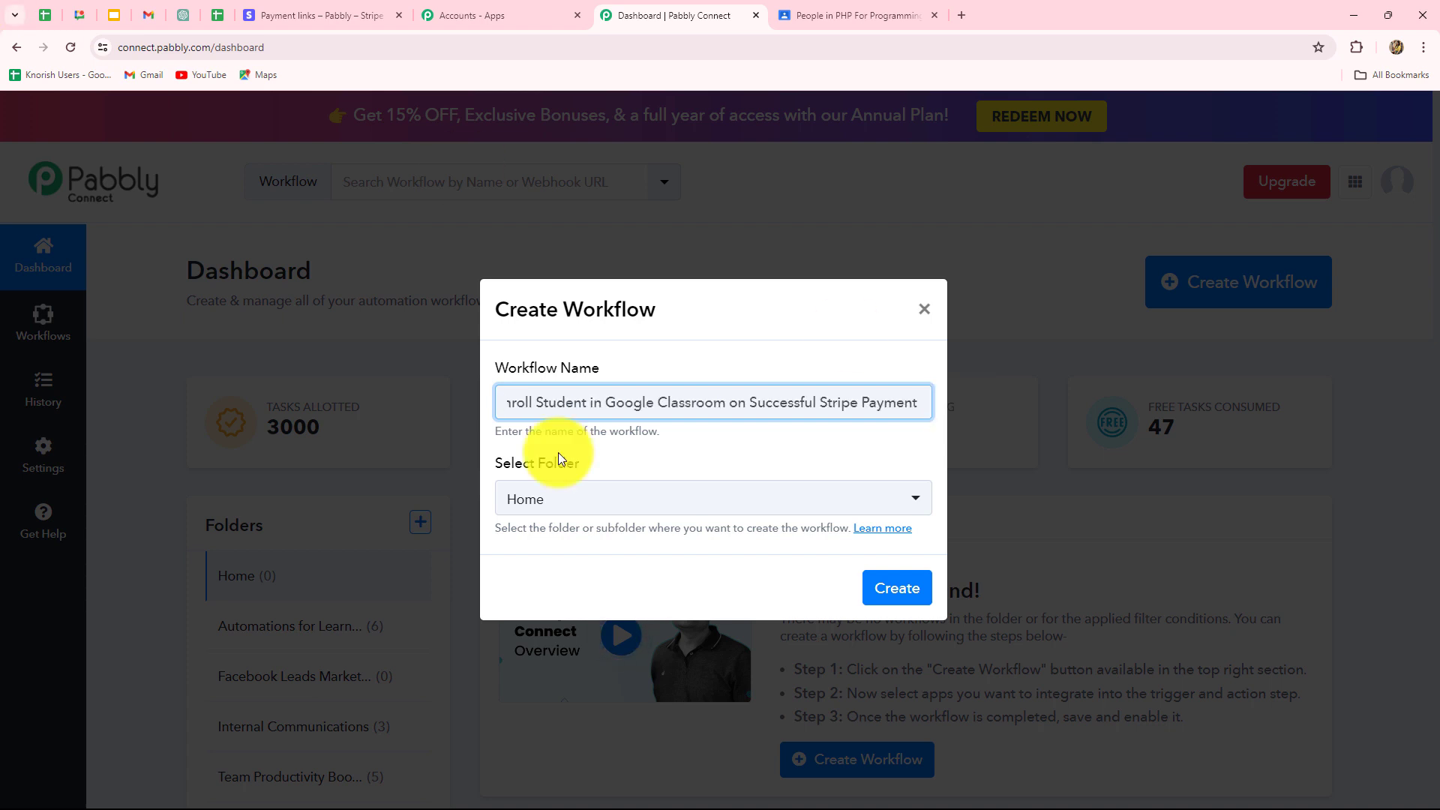
left_click(581, 499)
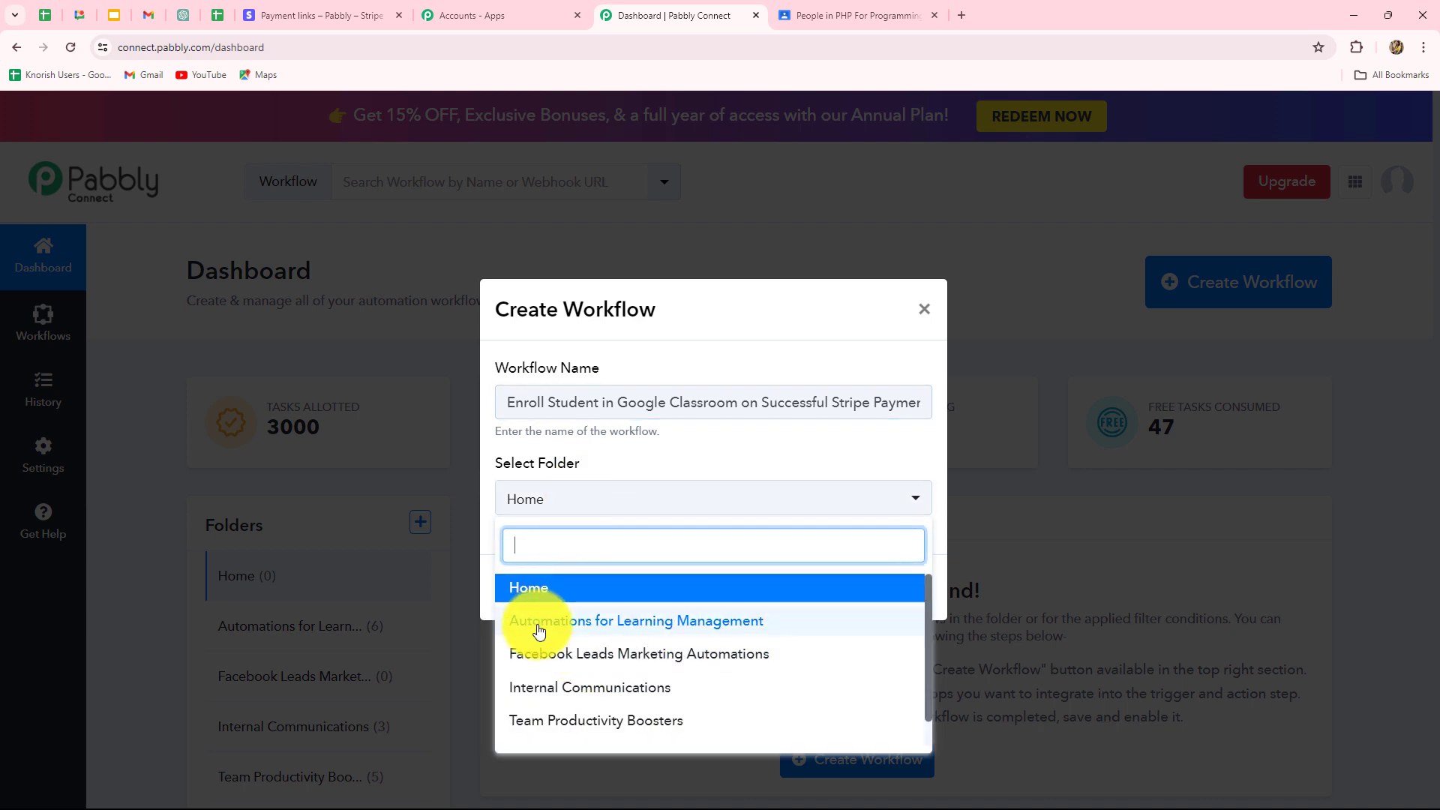
left_click(674, 621)
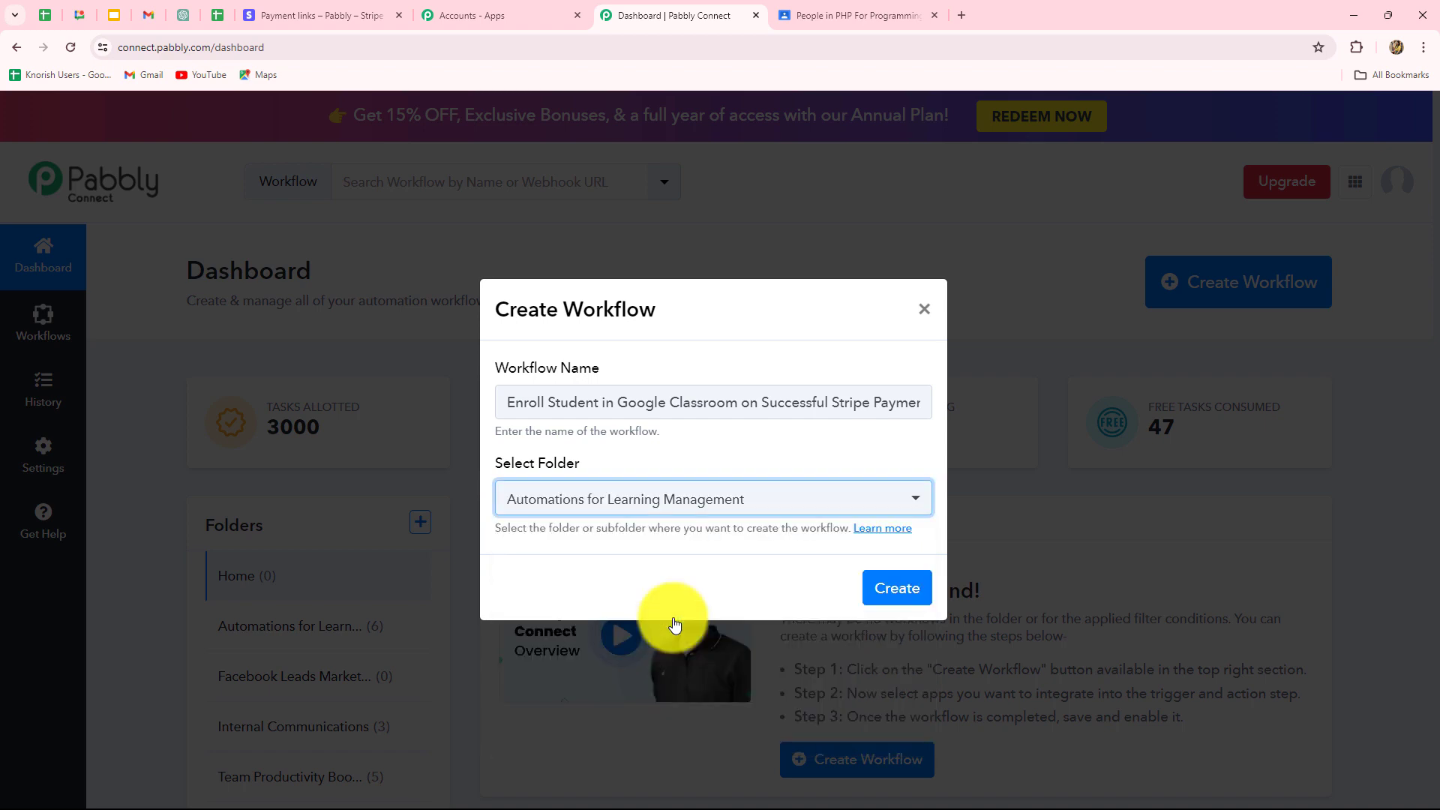
left_click(877, 595)
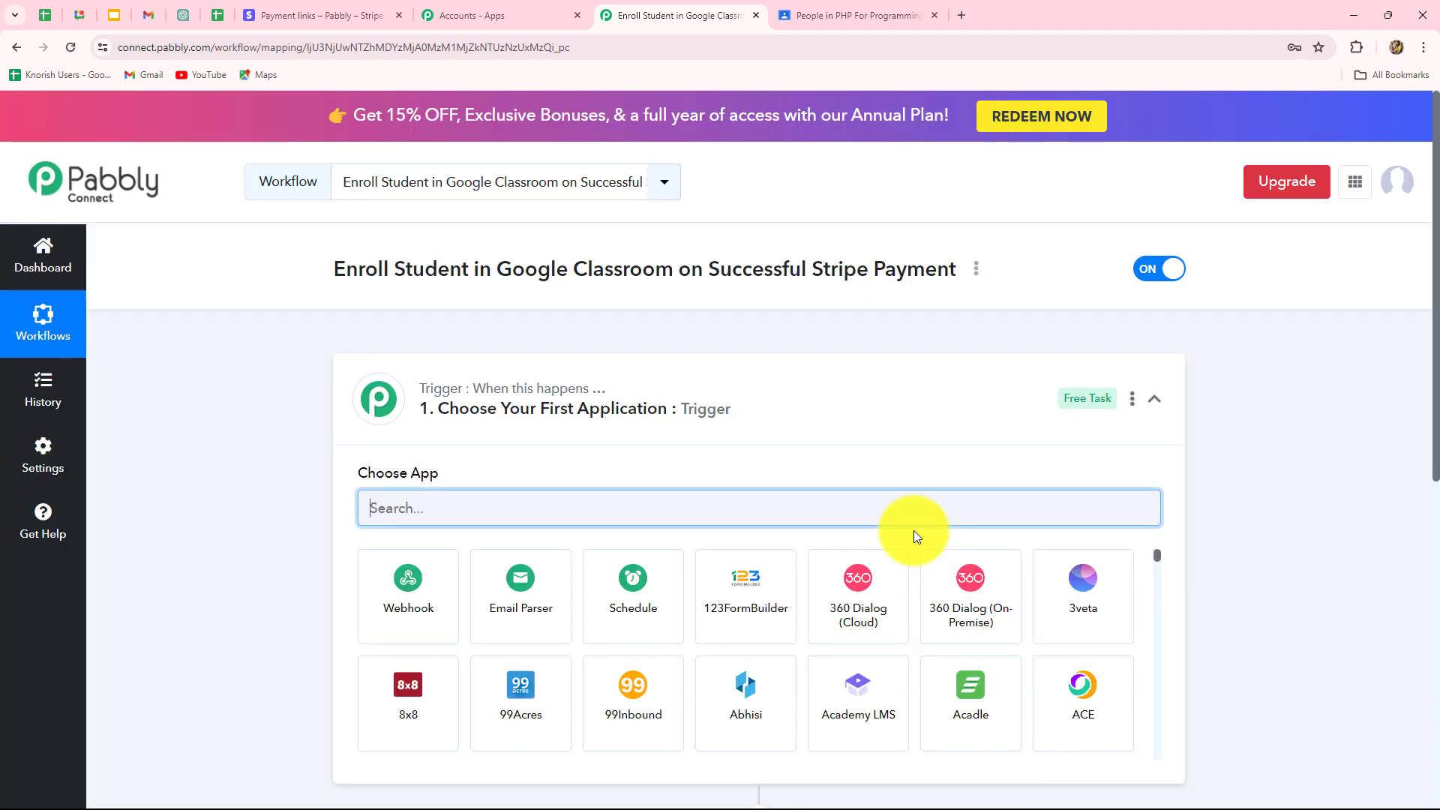
Search 'Str' and pick Stripe as the trigger app, then return to the Stripe payment link.
scroll(1366, 532, "down", 3)
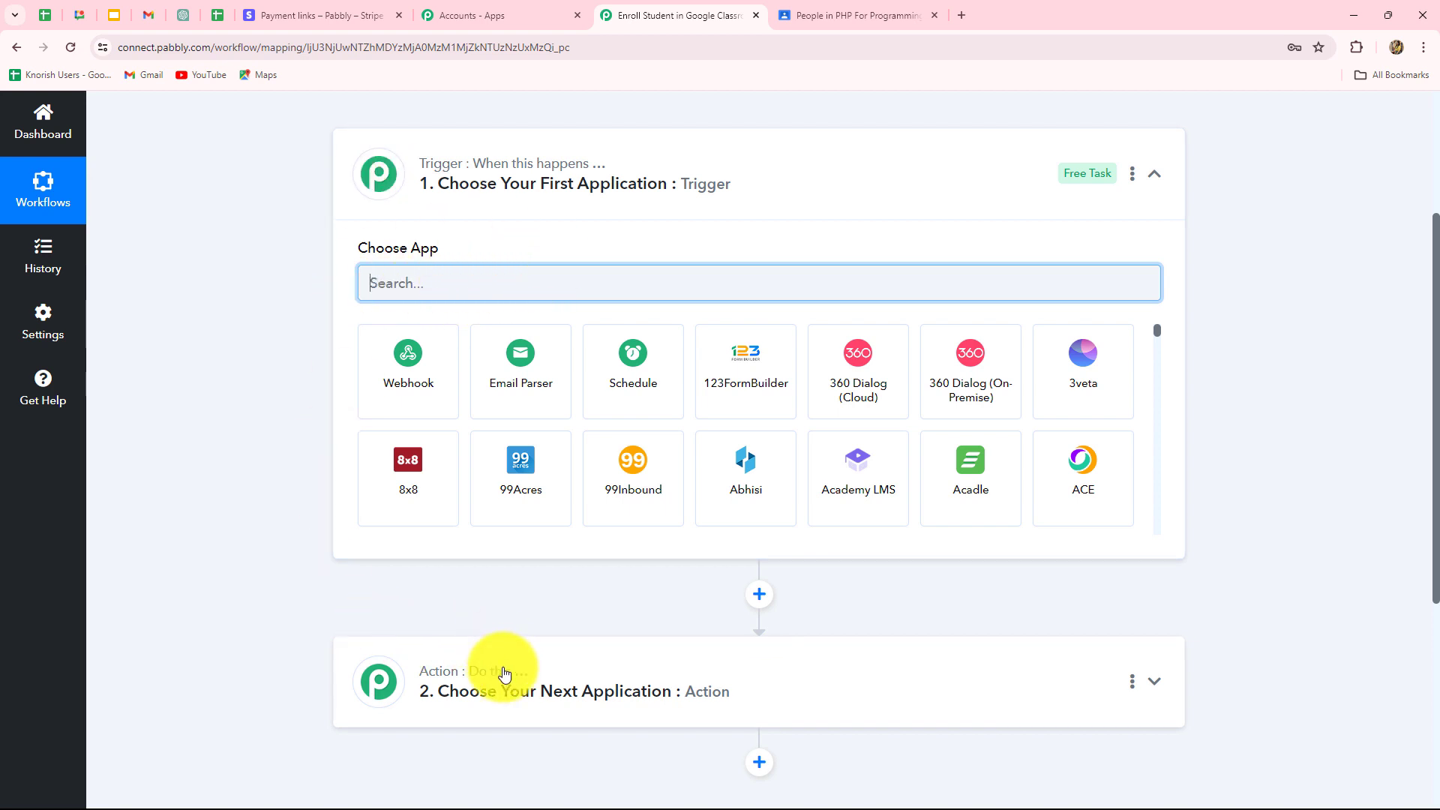
mouse_move(505, 677)
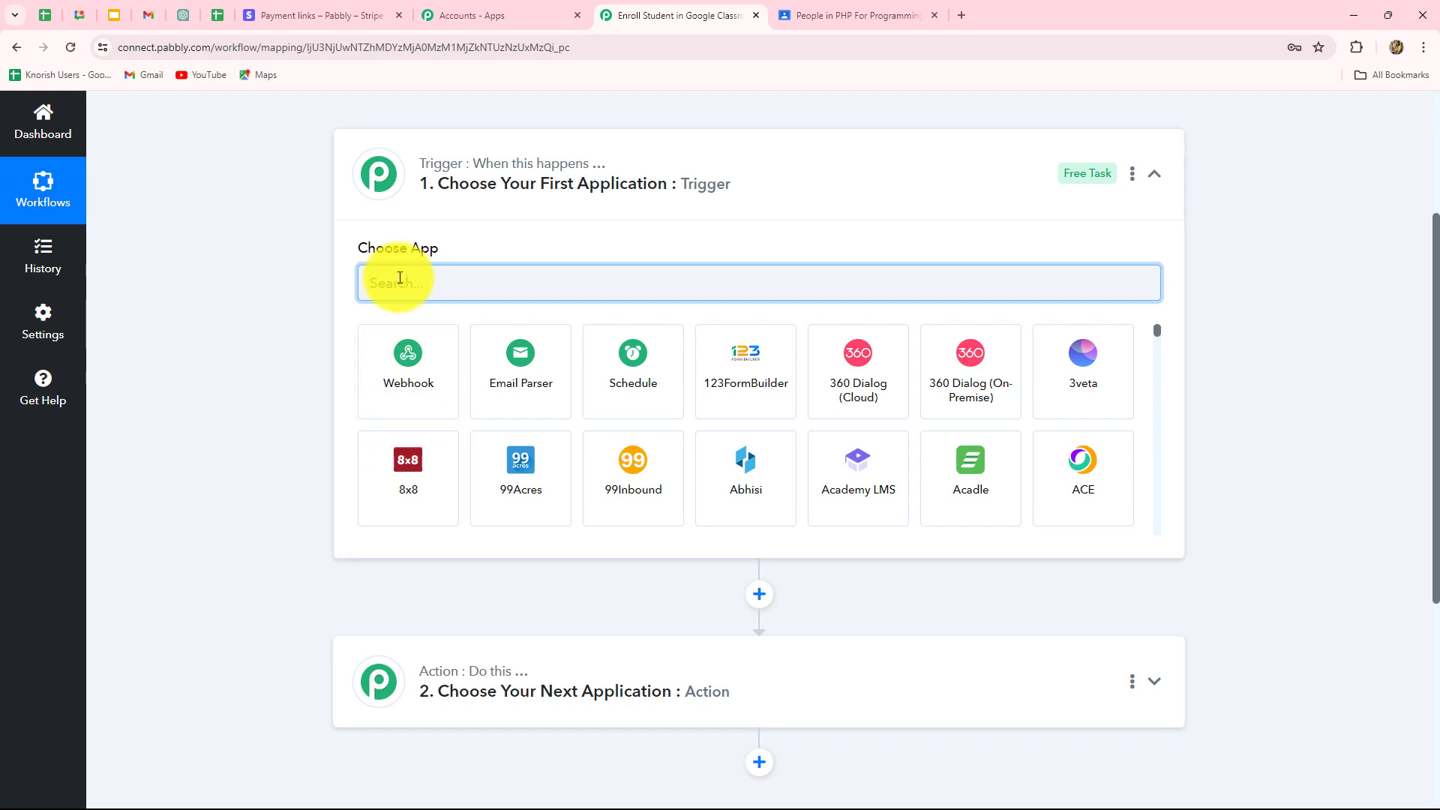
type("Str")
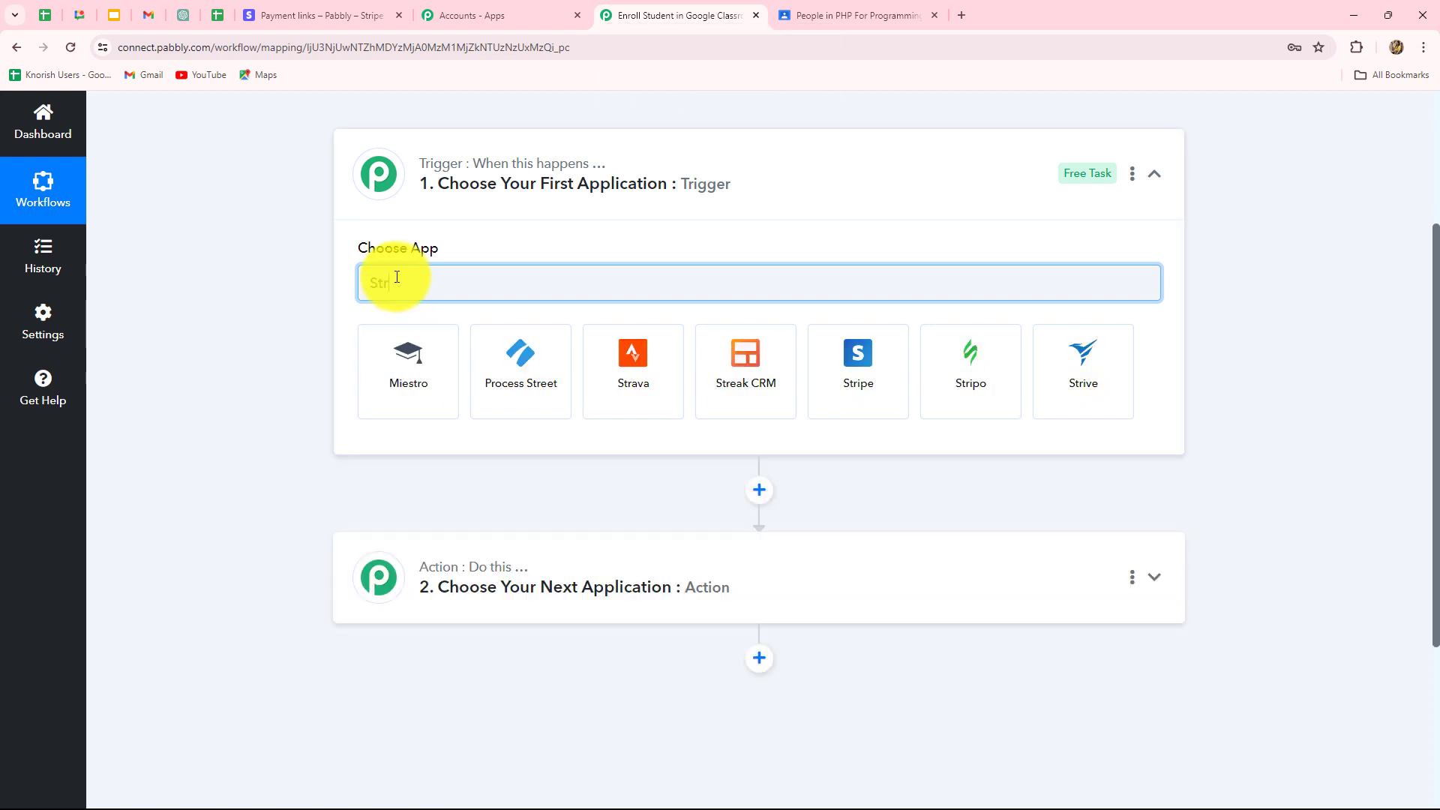
left_click(887, 412)
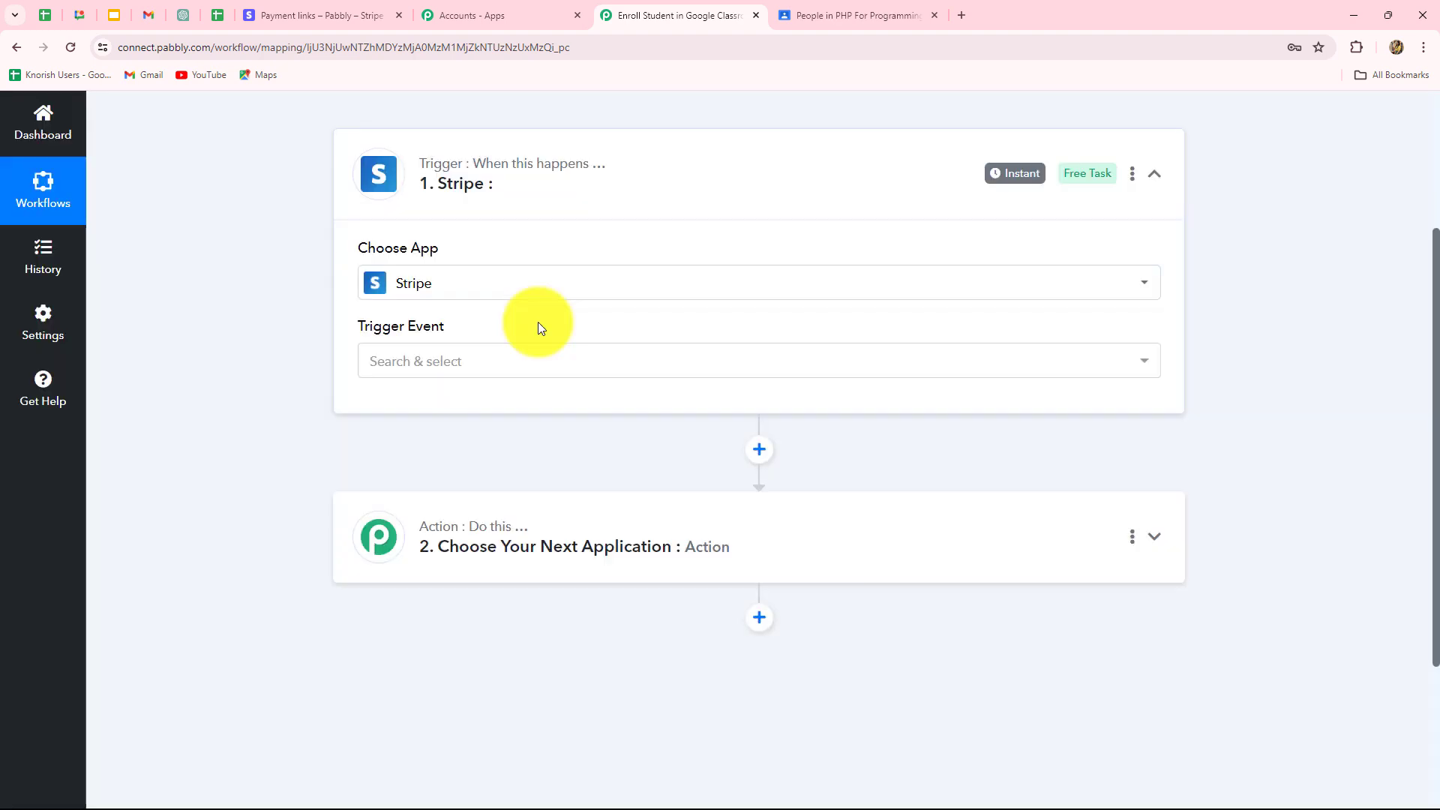
left_click(324, 15)
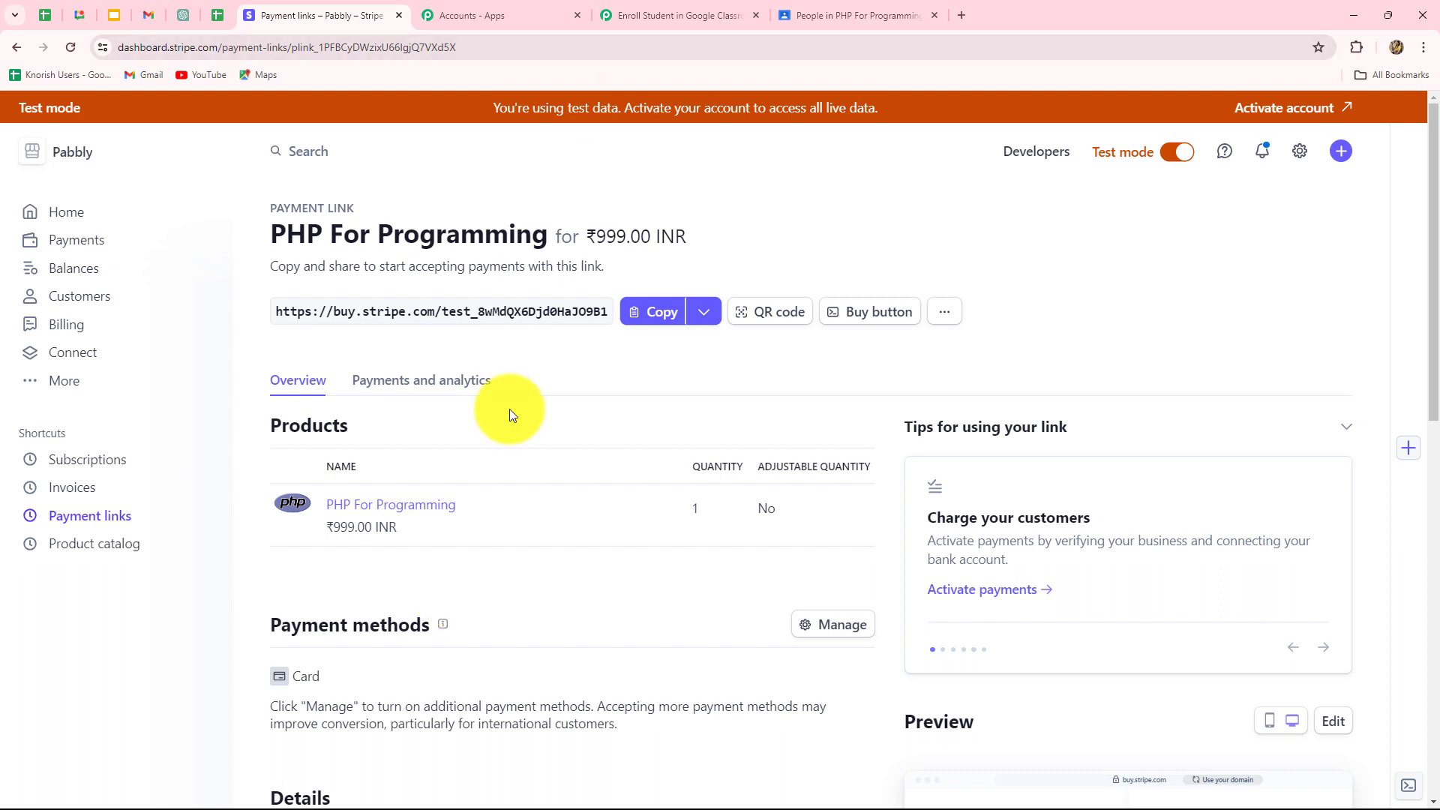
Choose Checkout Completed as the Stripe trigger event.
left_click(794, 23)
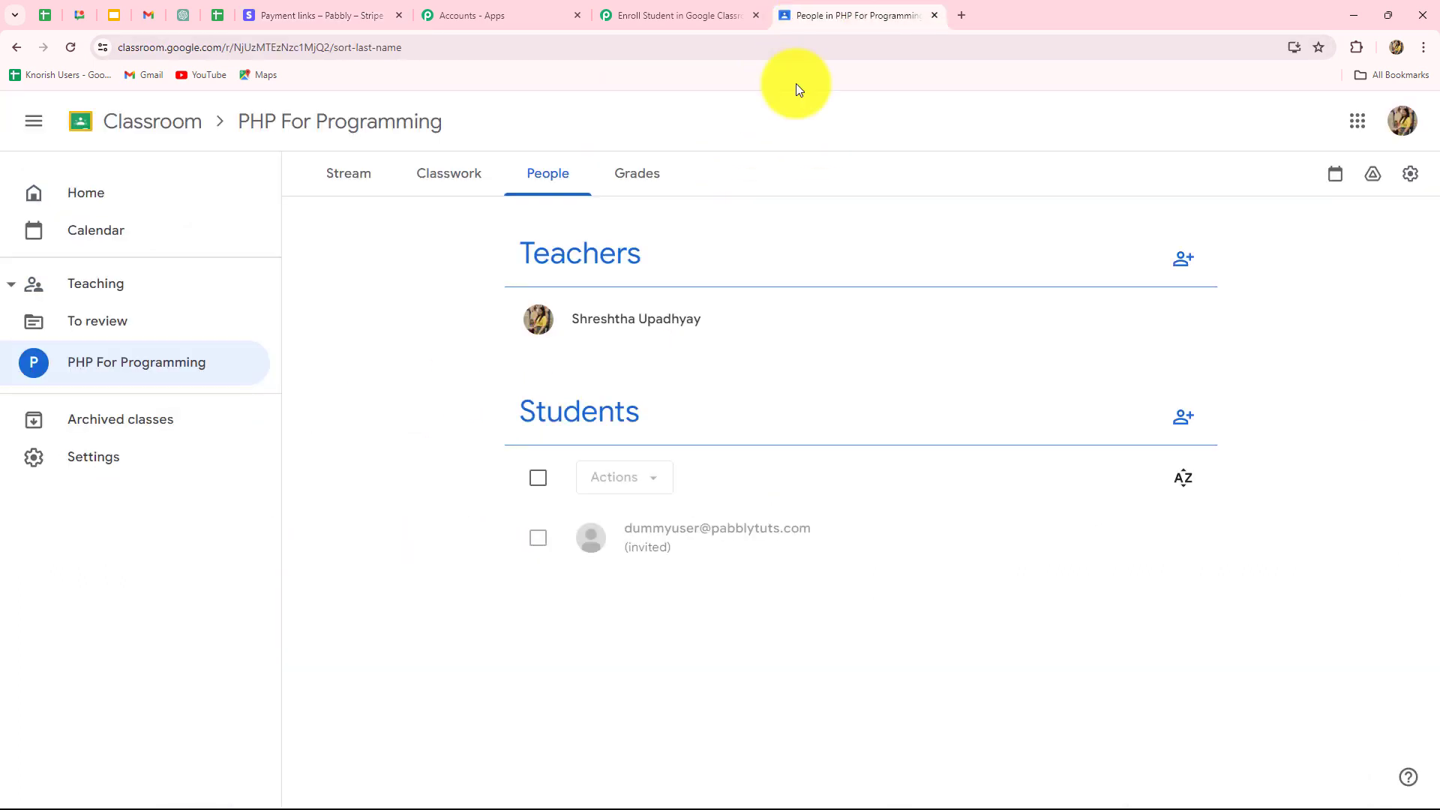
left_click(619, 12)
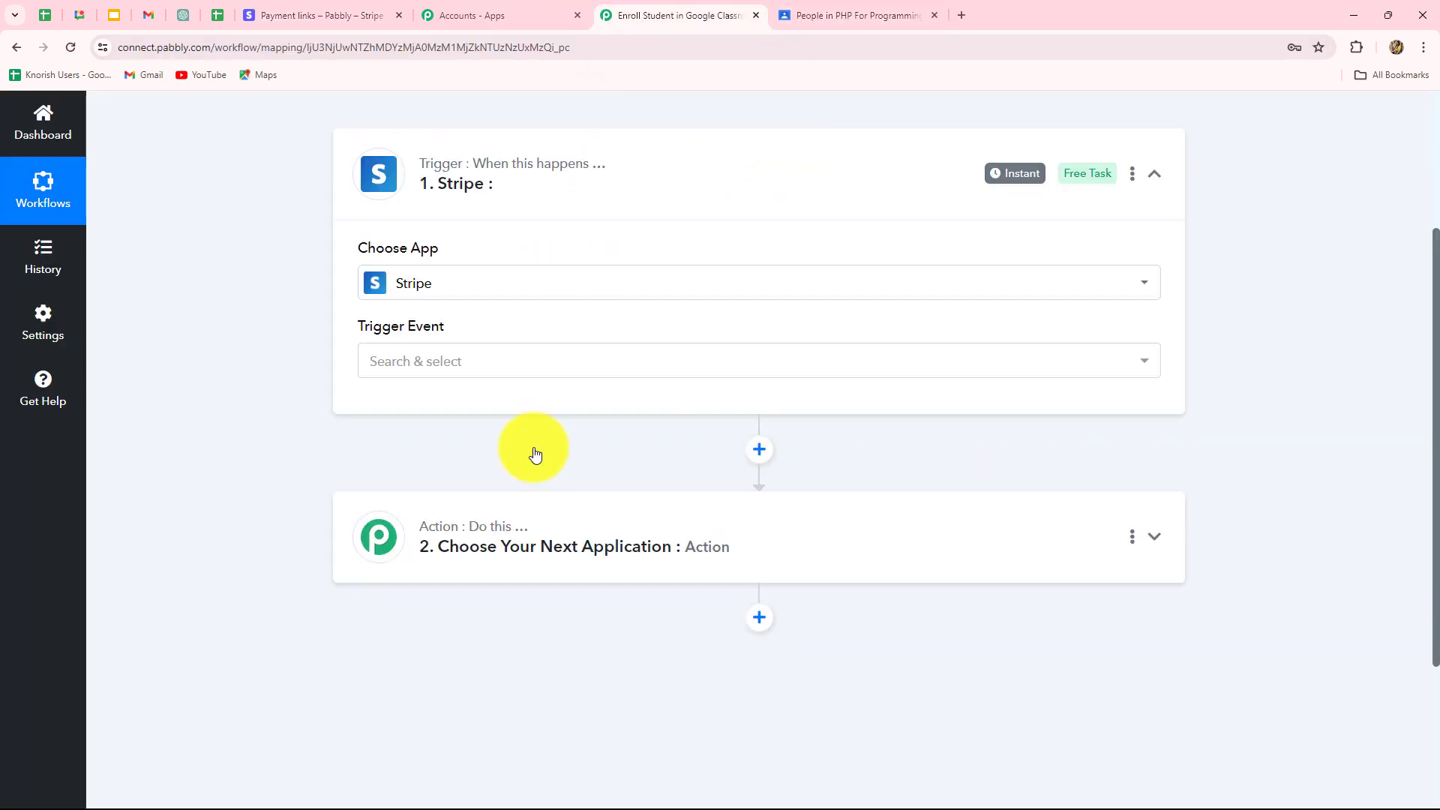
left_click(425, 366)
scroll(417, 523, "down", 5)
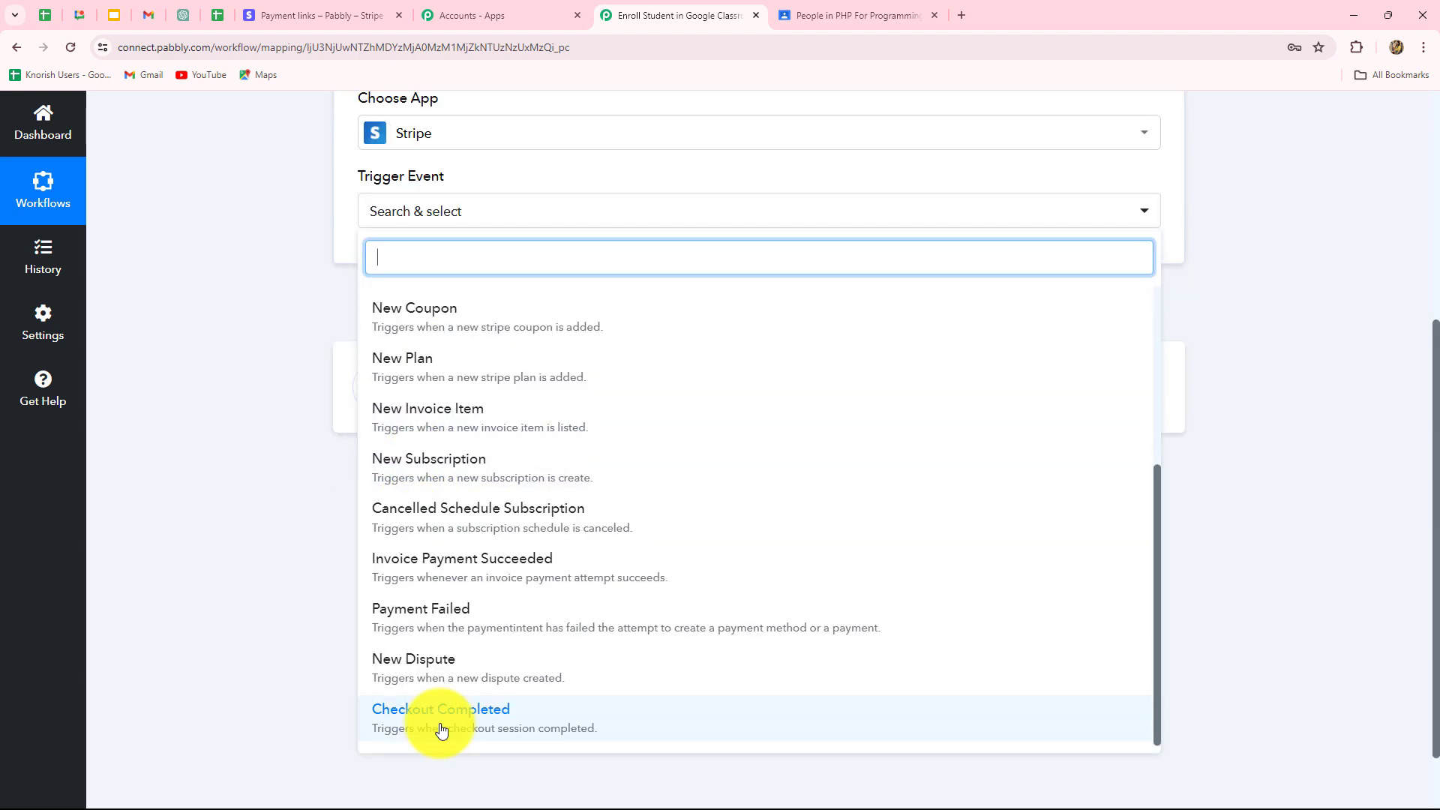
left_click(440, 730)
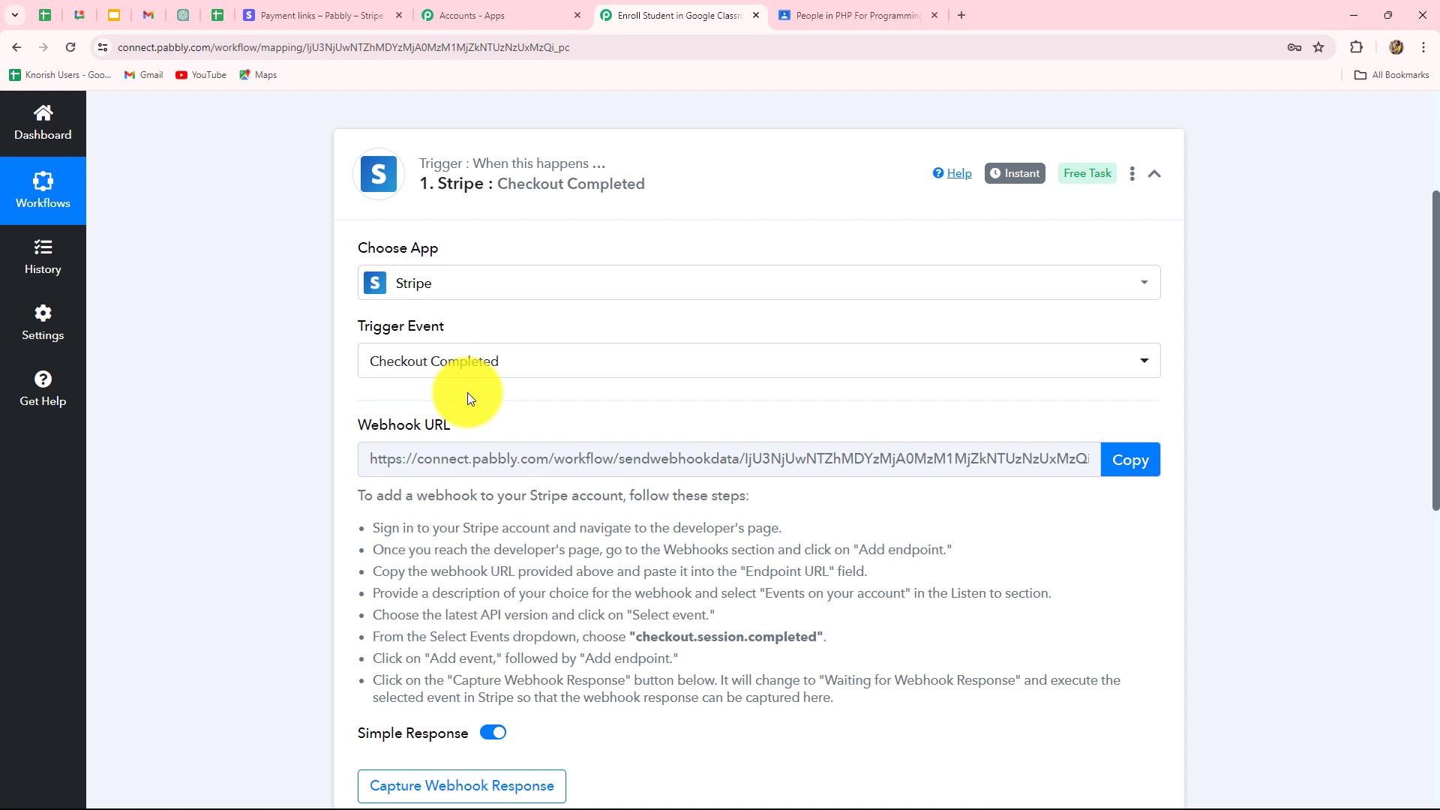
Copy the trigger's webhook URL and start capturing the webhook response.
scroll(466, 393, "down", 2)
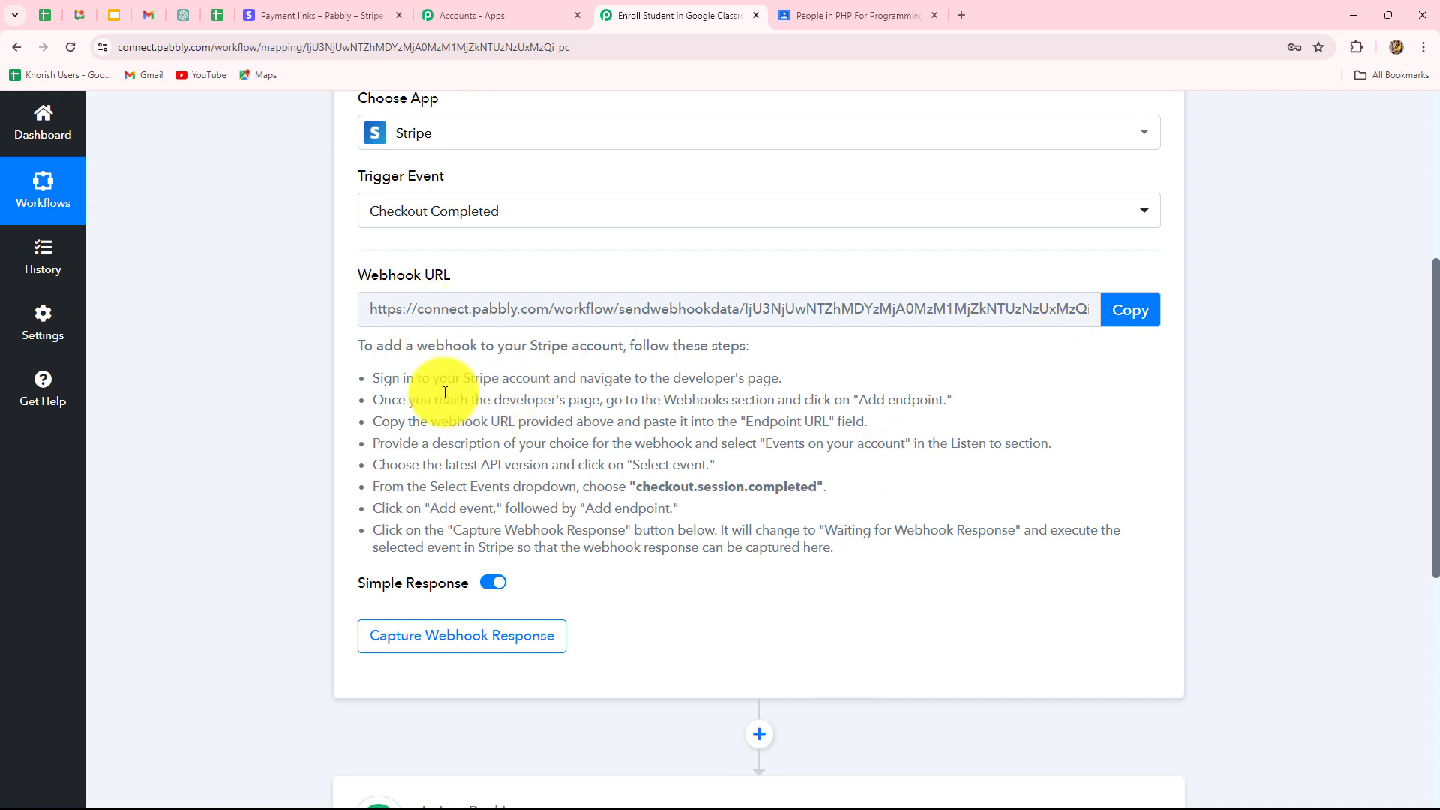
left_click_drag(376, 379, 944, 573)
left_click(1108, 319)
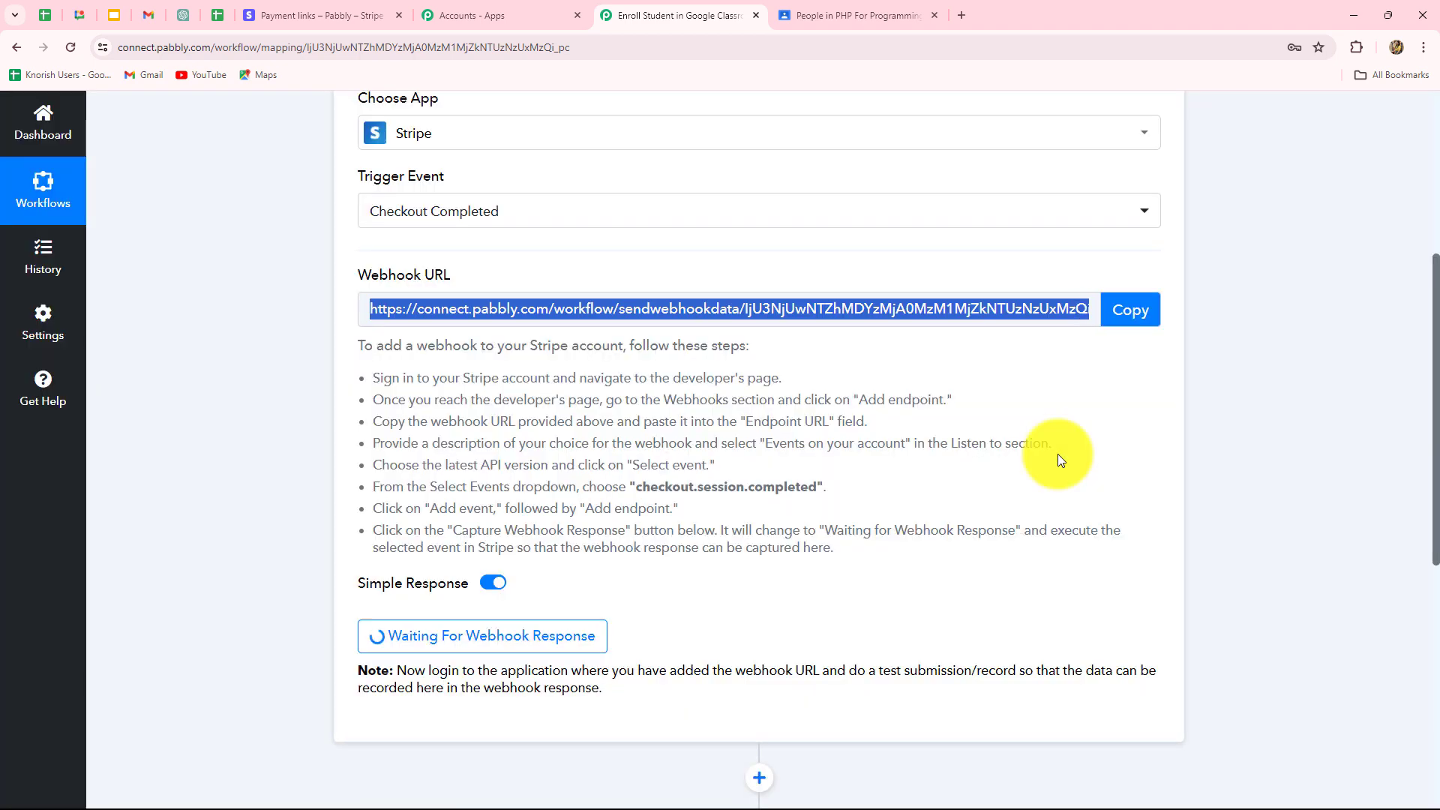
Go to Stripe Developers > Webhooks and begin adding an endpoint, ready to enter its URL.
left_click(336, 12)
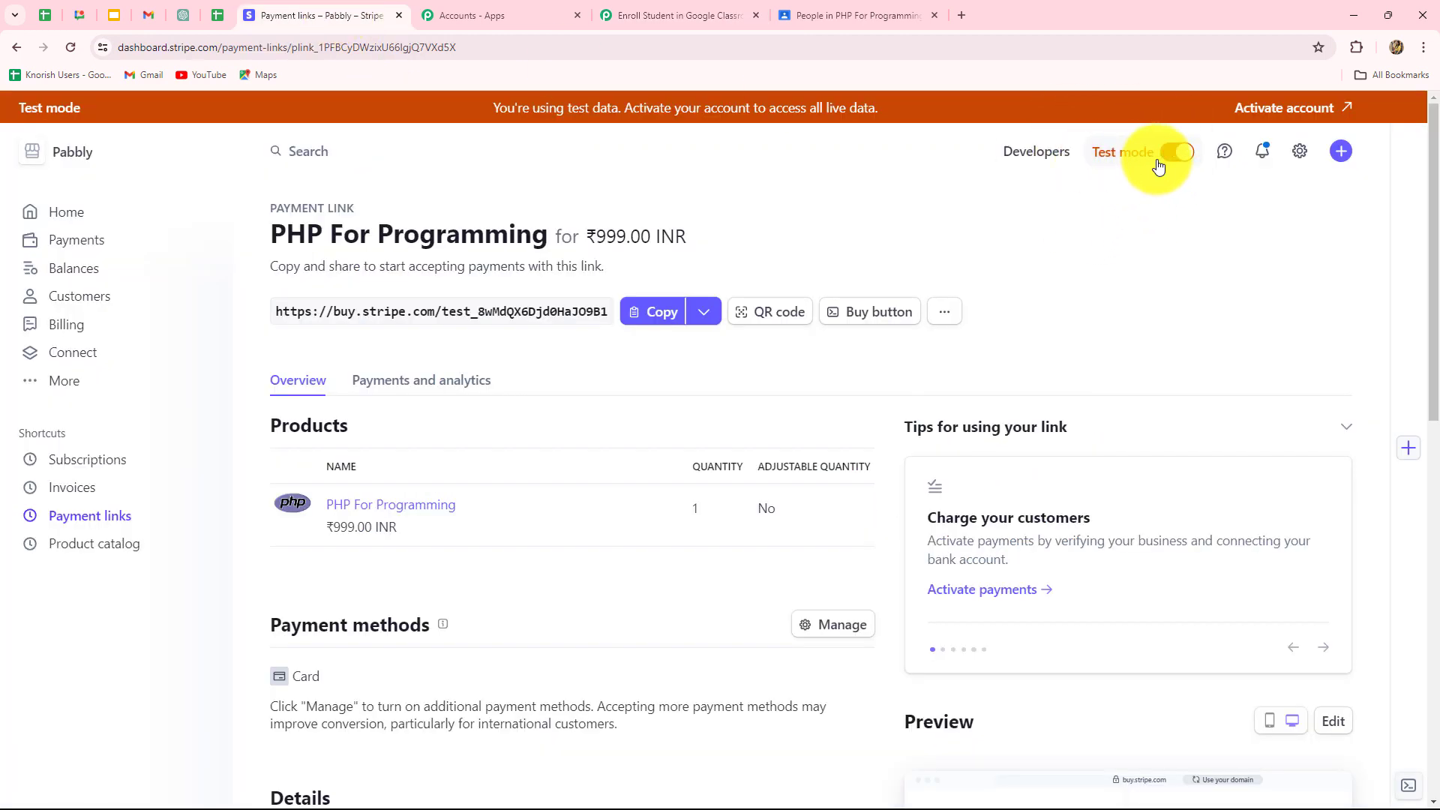
left_click(1012, 160)
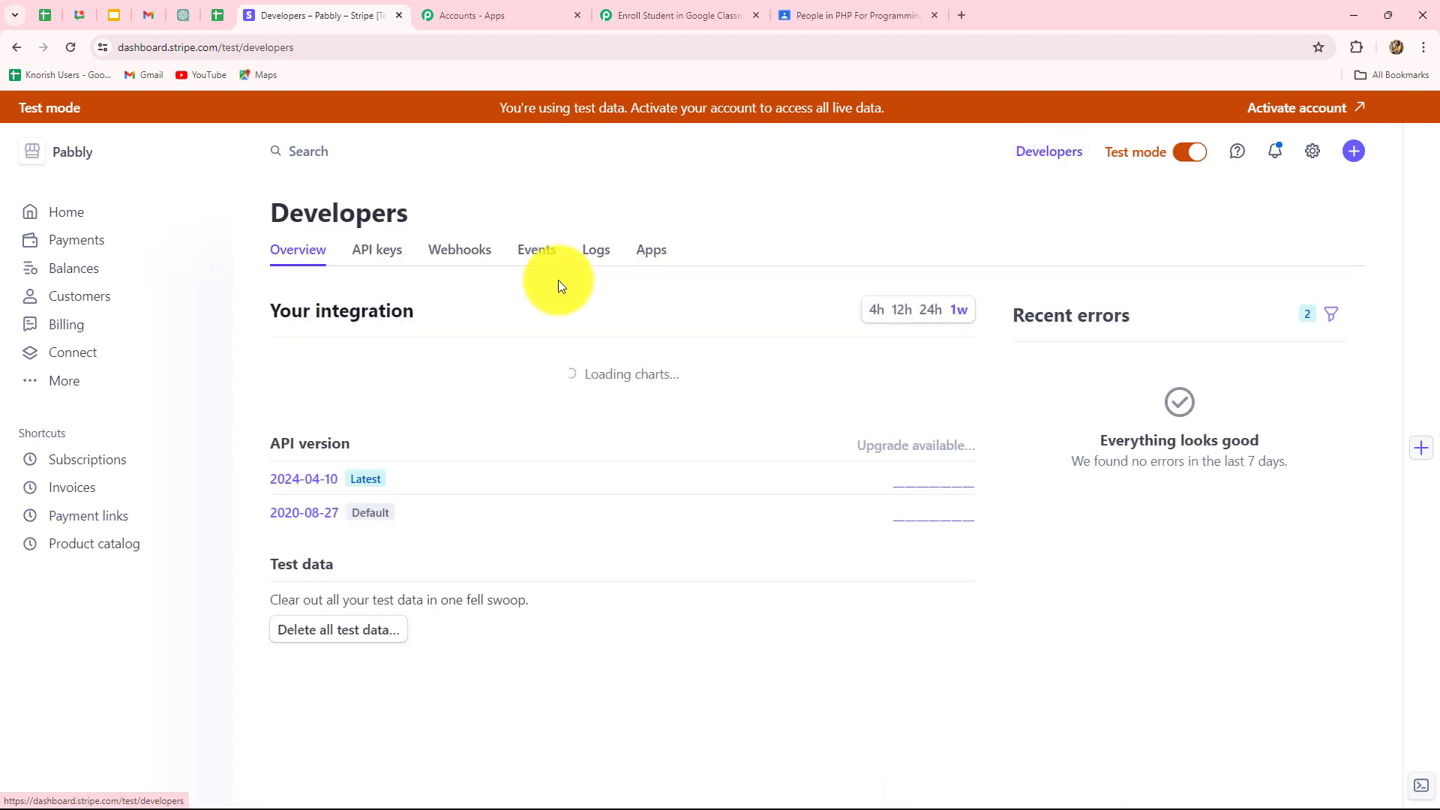
left_click(470, 250)
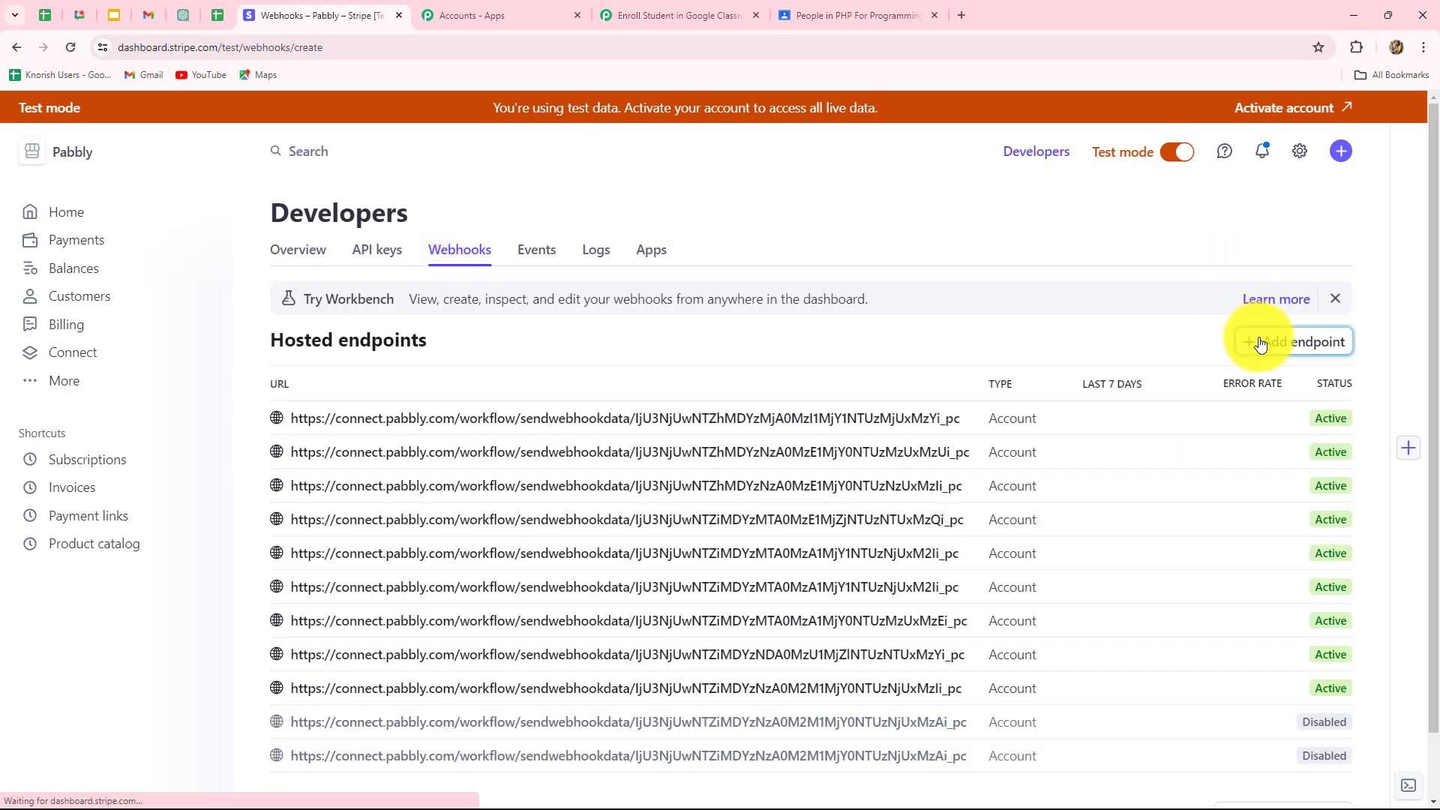
left_click(1255, 342)
left_click(317, 420)
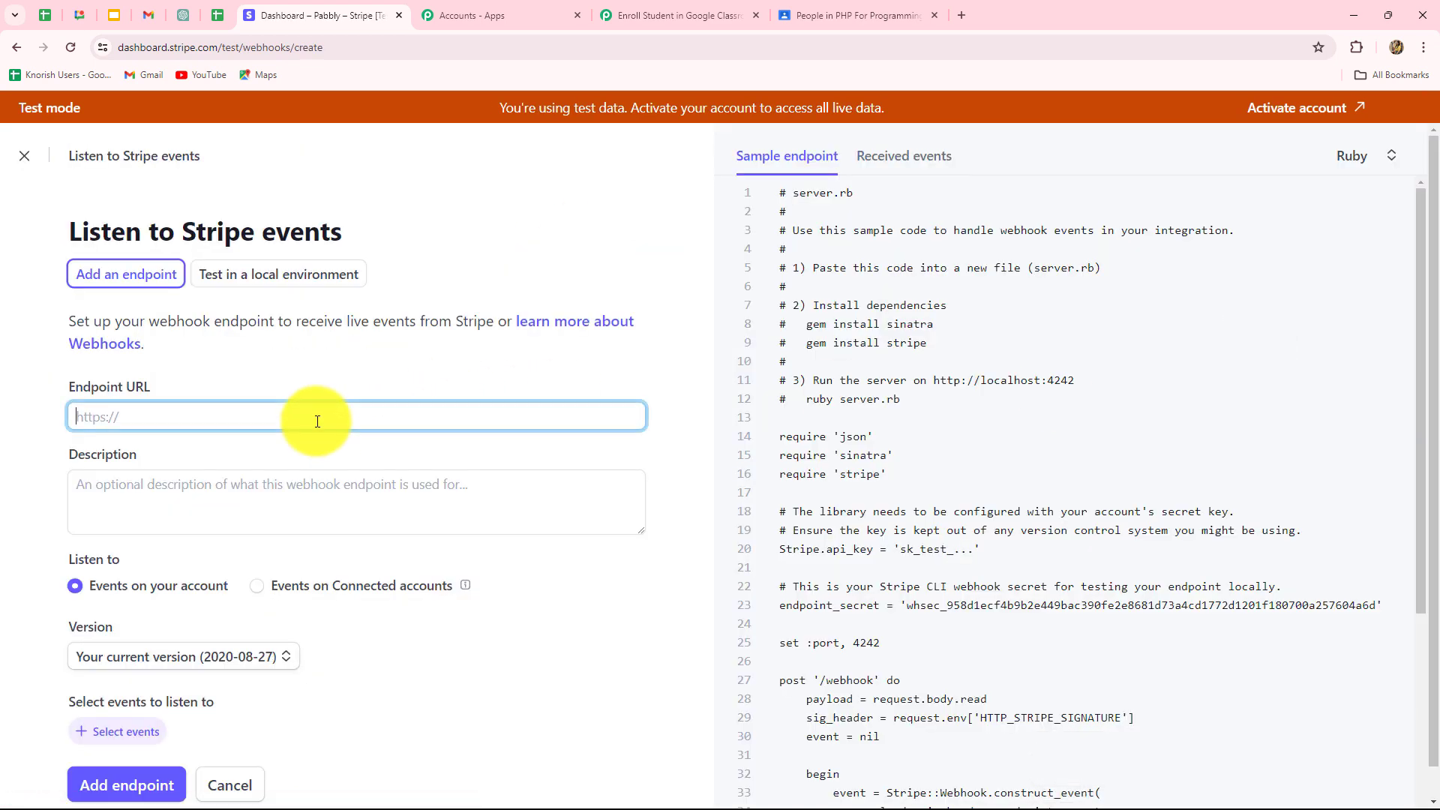
Add the pasted Pabbly URL as an endpoint listening for checkout.session.completed.
key("ctrl+v")
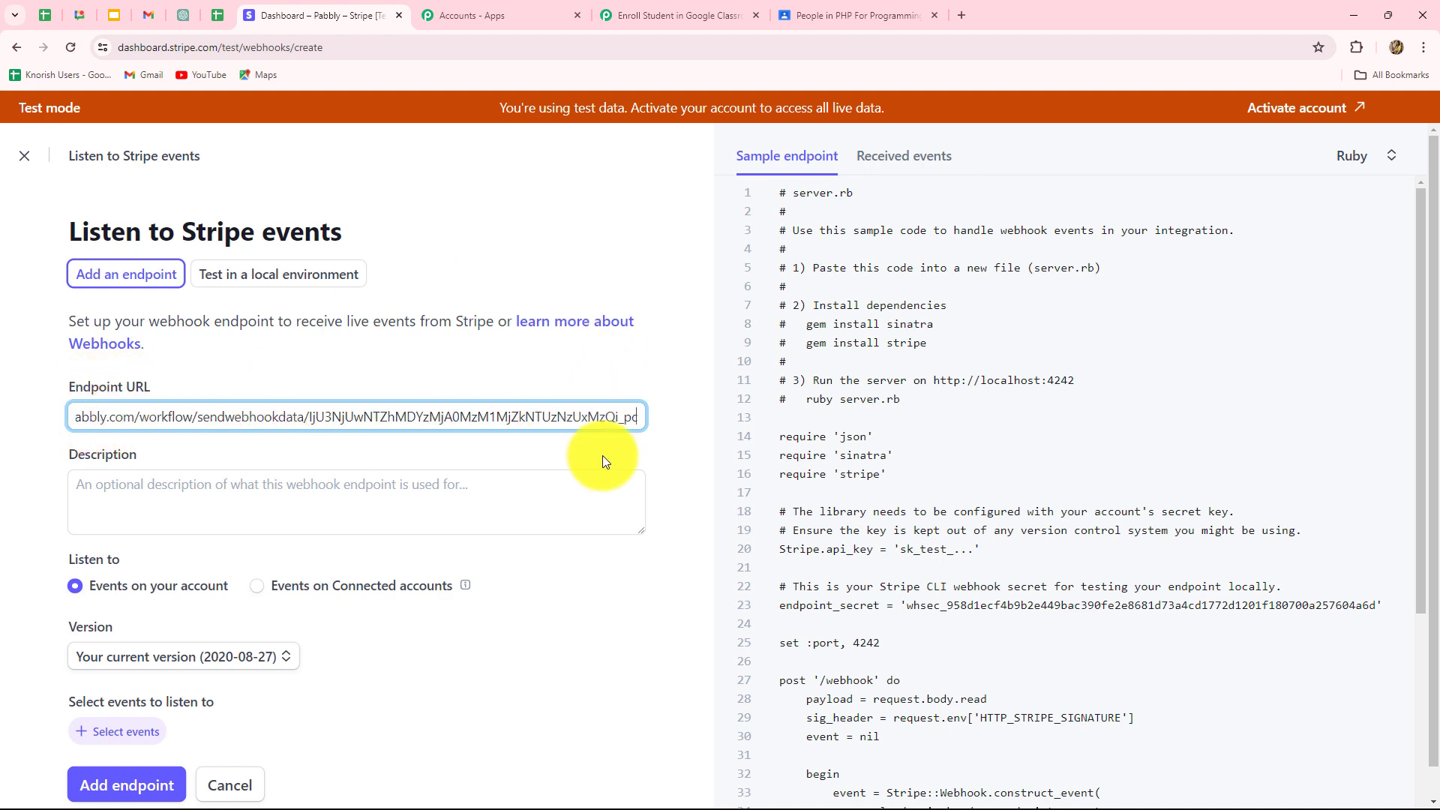
scroll(237, 532, "down", 1)
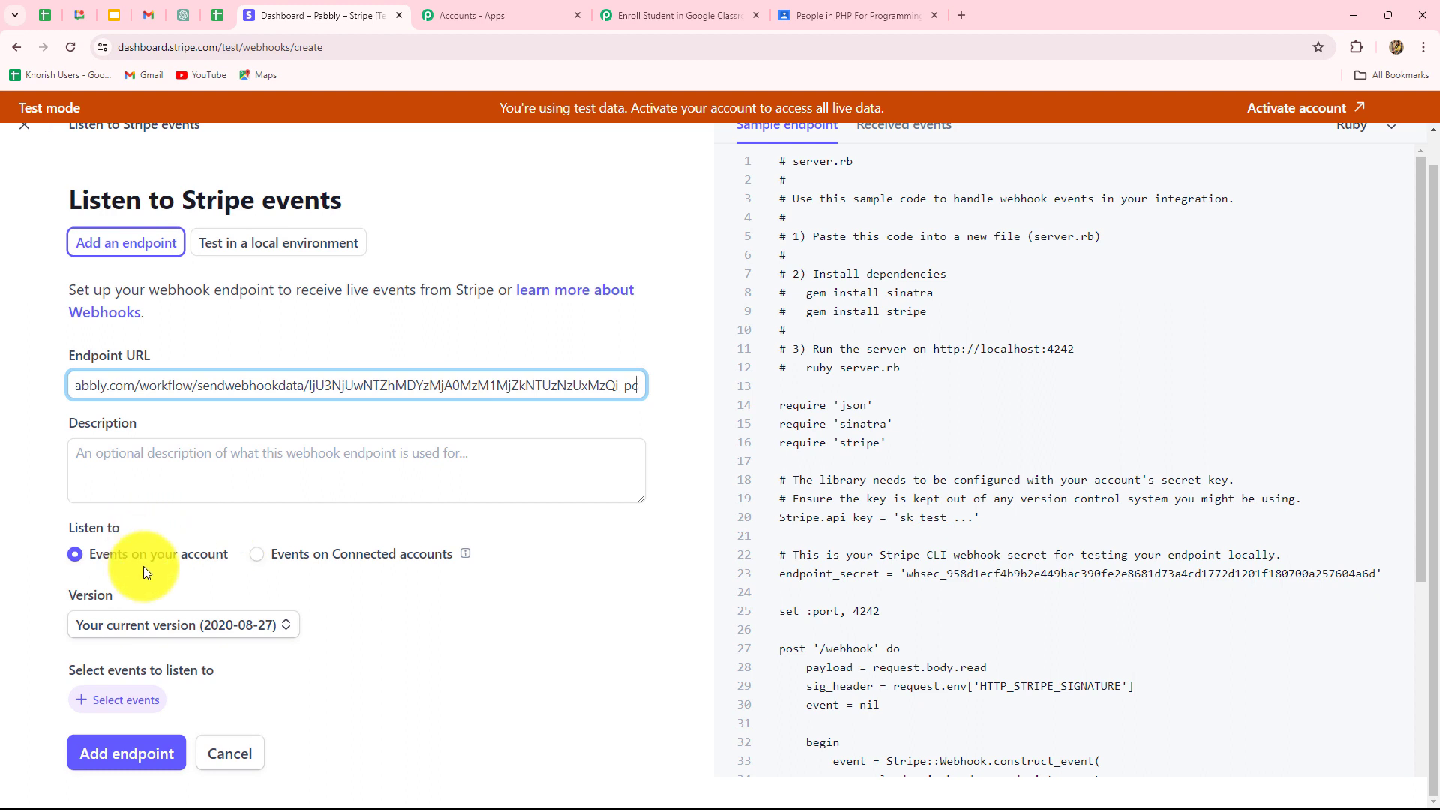
left_click(127, 700)
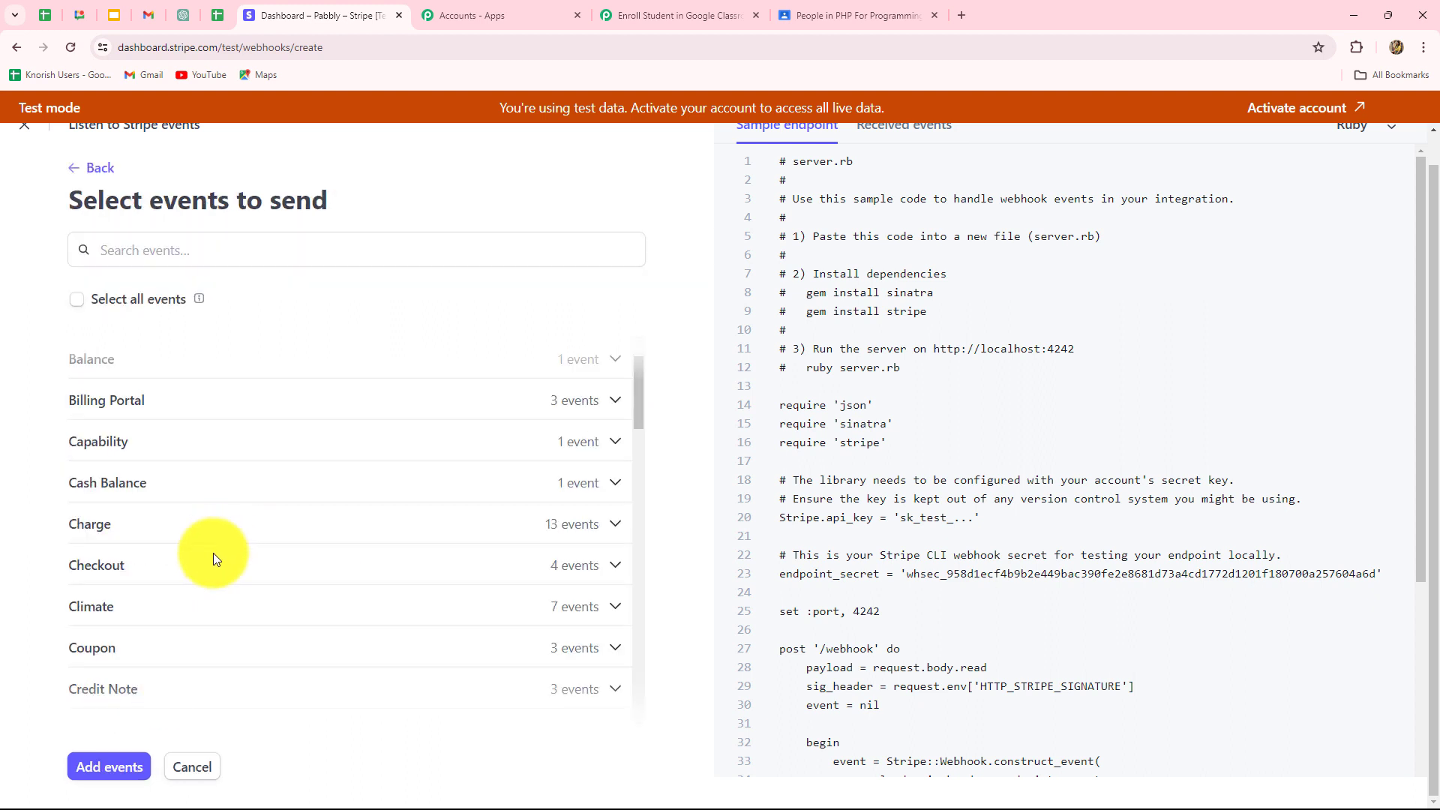
left_click(212, 559)
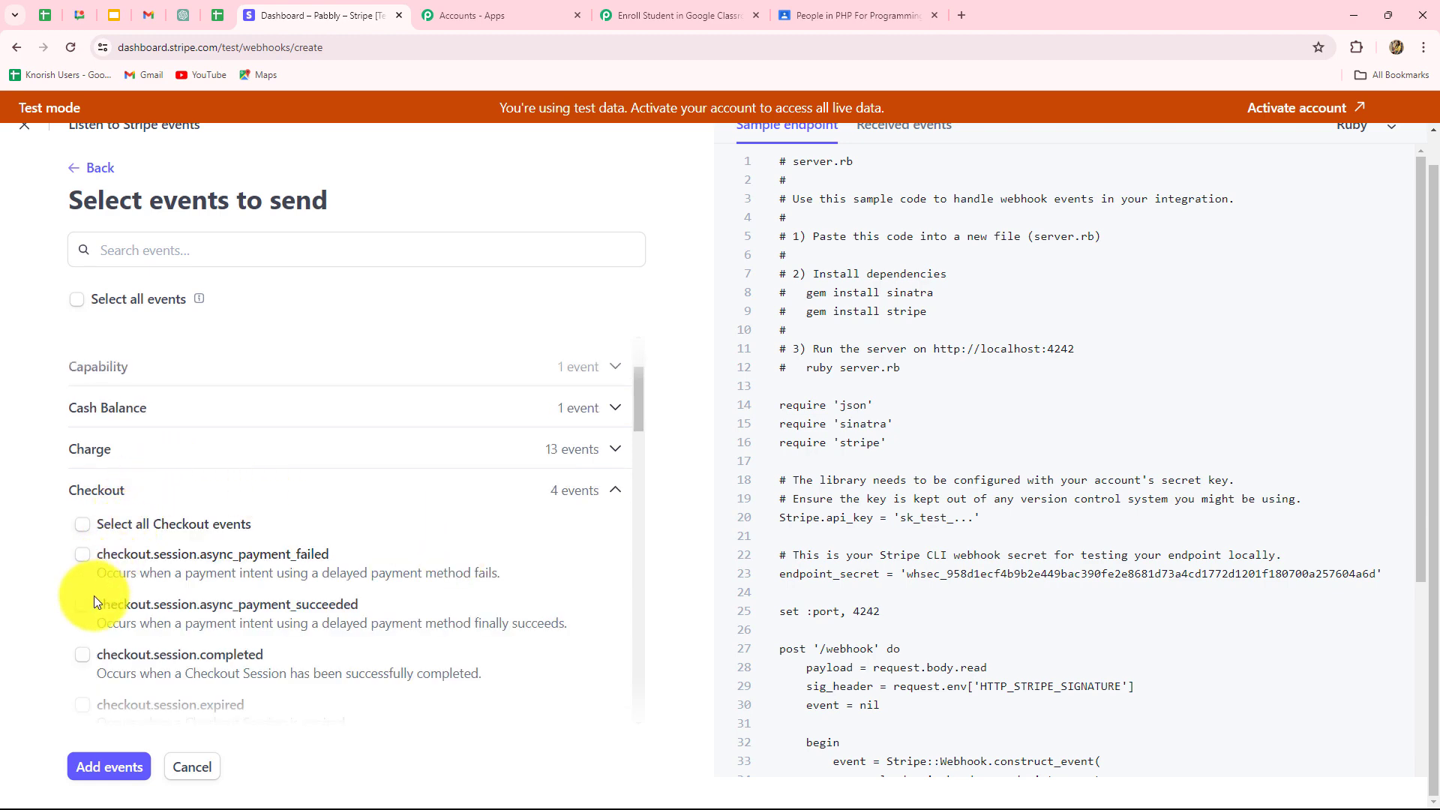
scroll(93, 597, "down", 1)
left_click(85, 576)
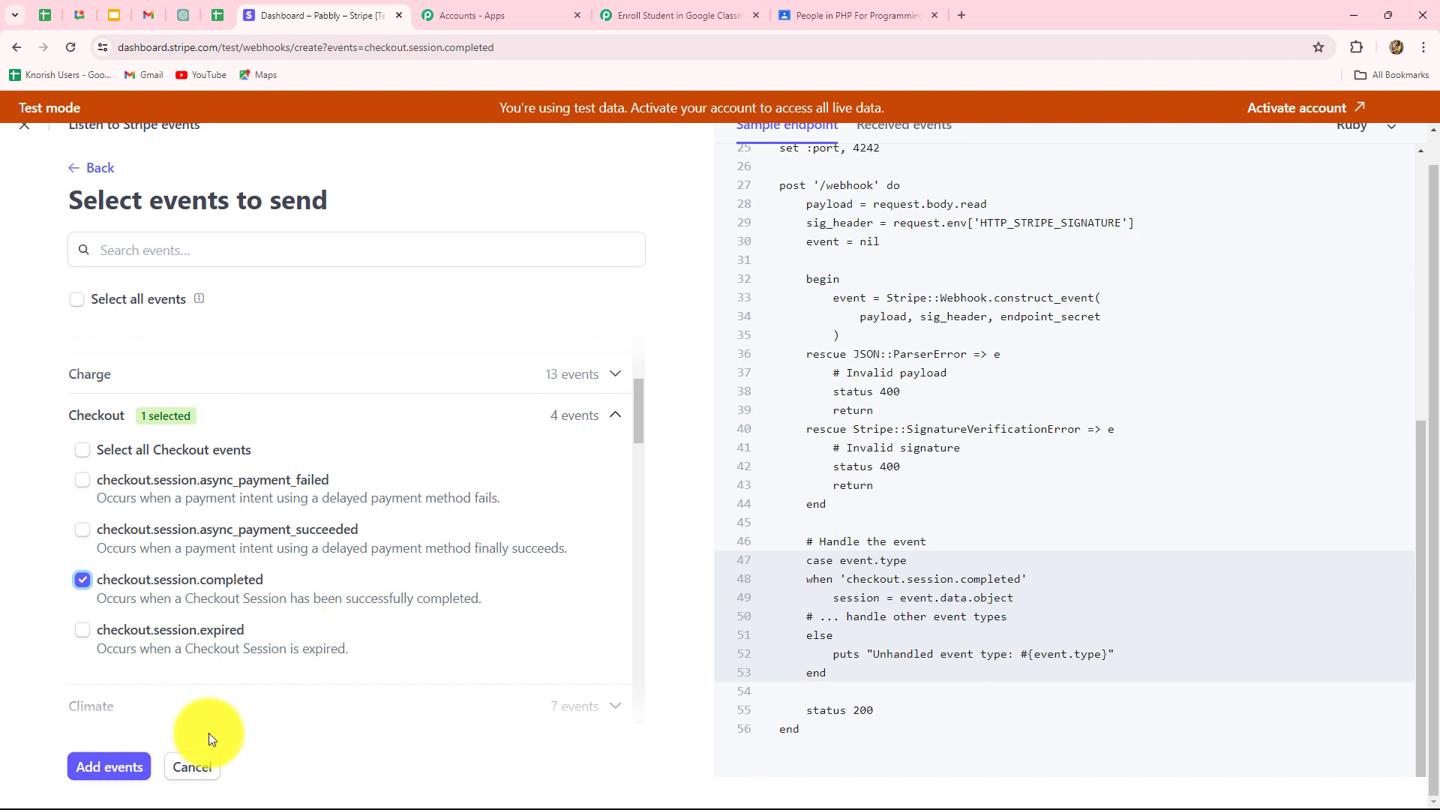
left_click(120, 764)
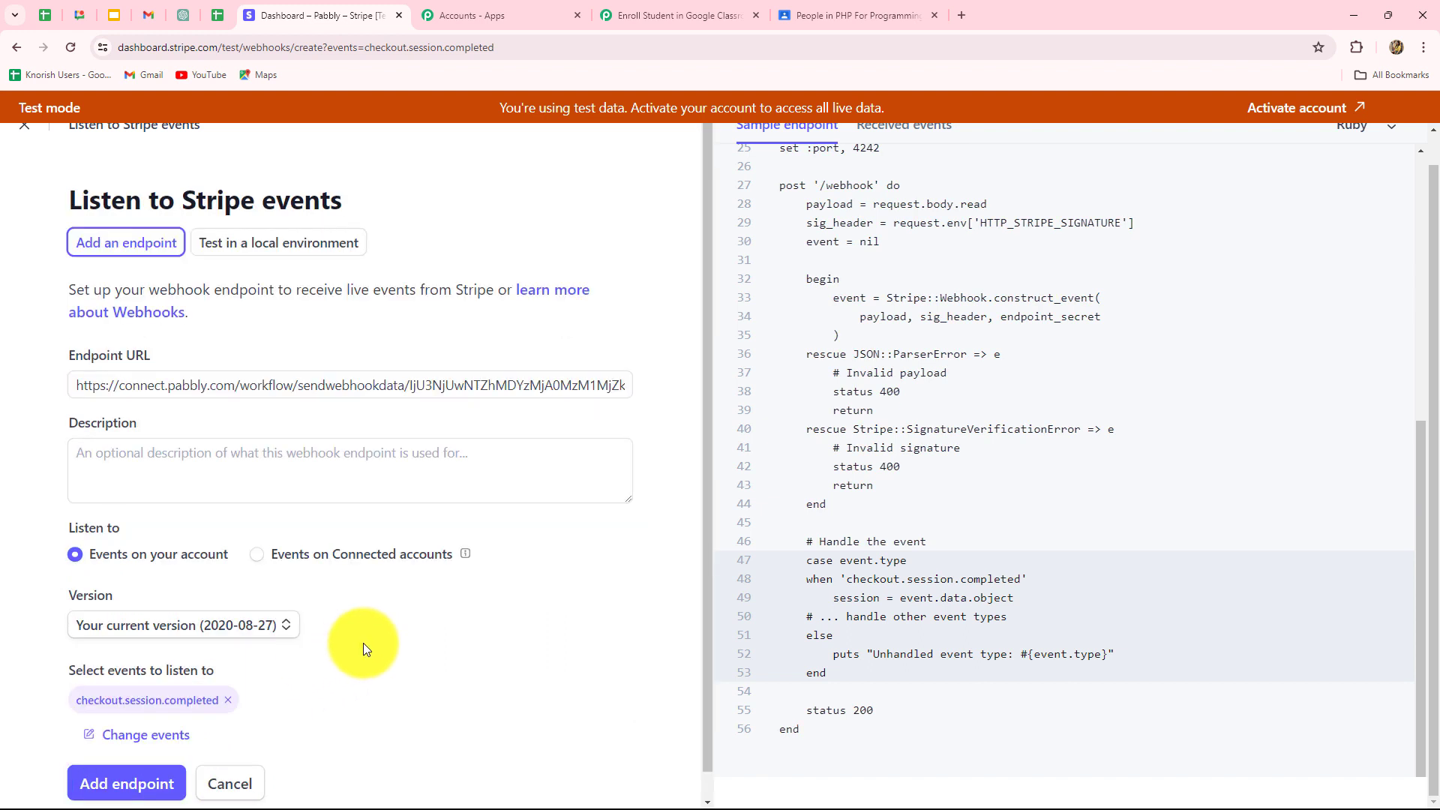
scroll(225, 713, "down", 1)
left_click(112, 758)
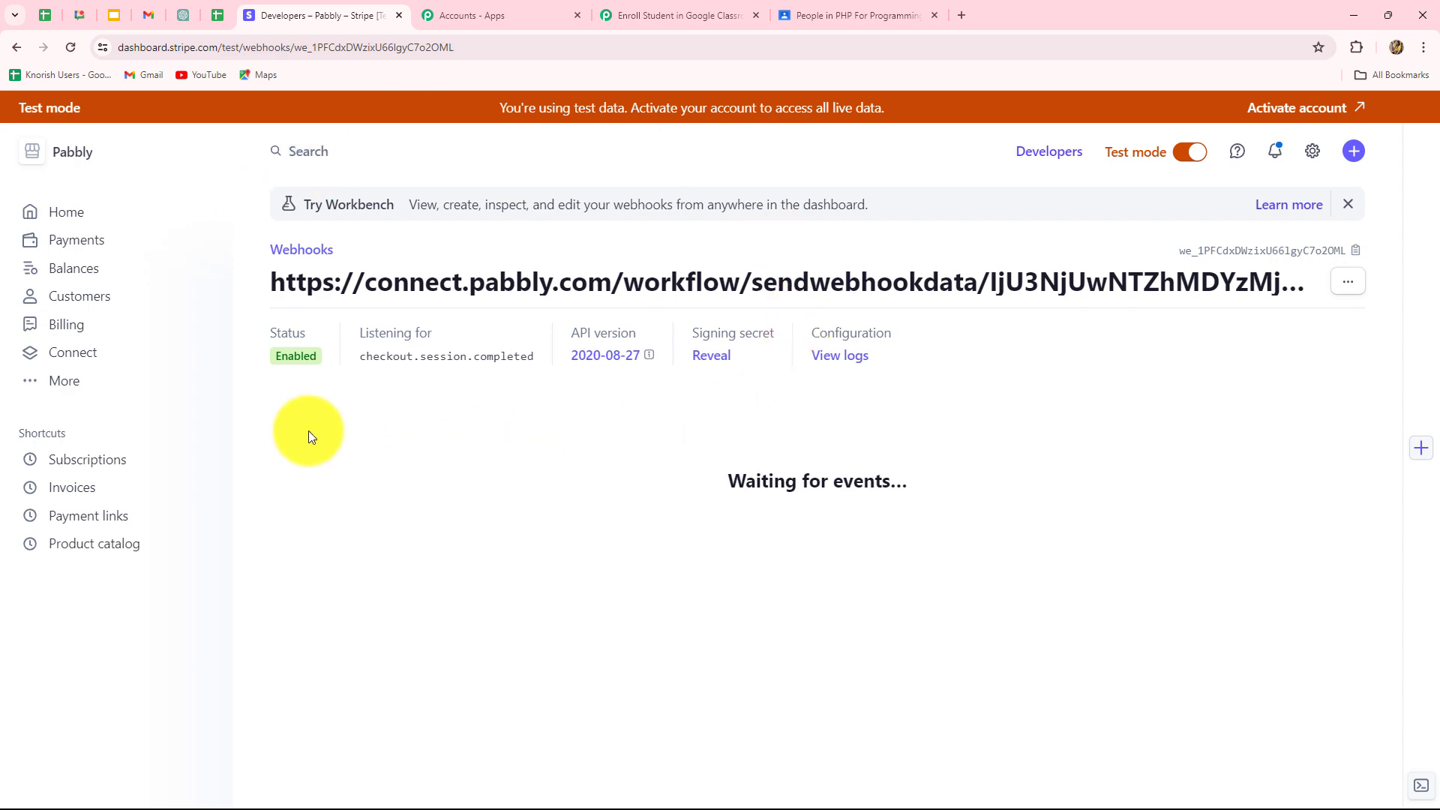
Confirm the Pabbly trigger shows Waiting For Webhook Response, then go to Stripe's Home page.
left_click(731, 13)
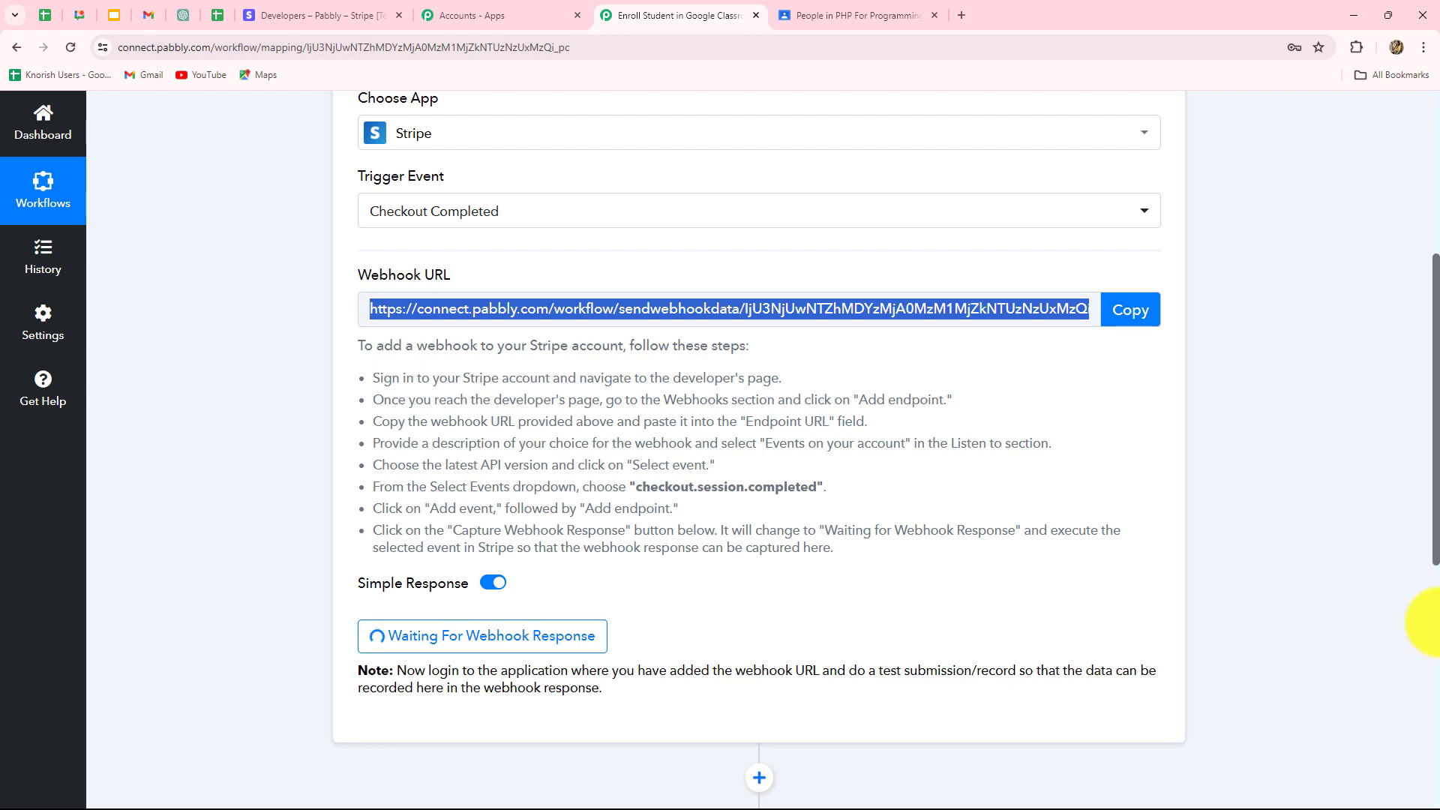
scroll(1434, 622, "up", 3)
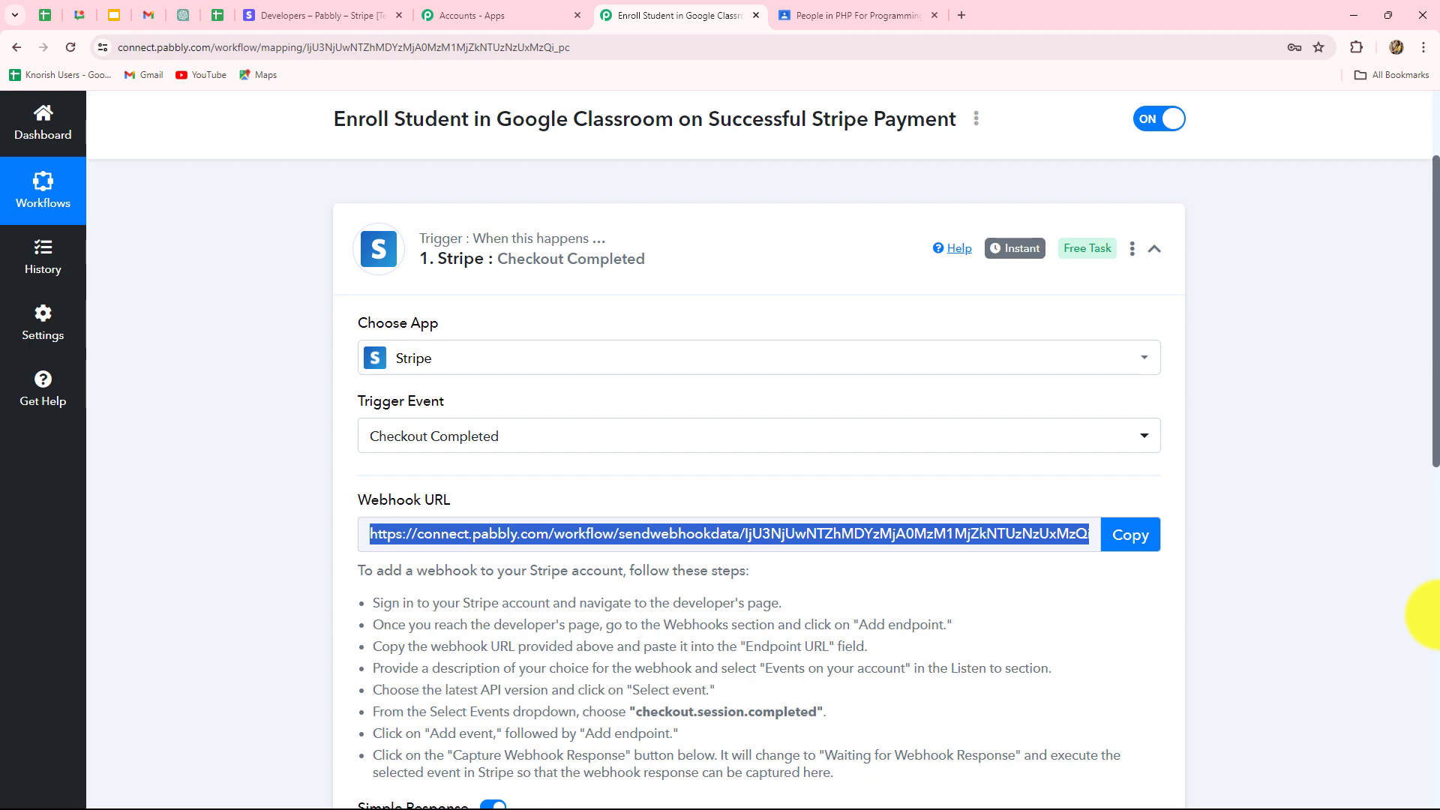
scroll(1433, 614, "down", 4)
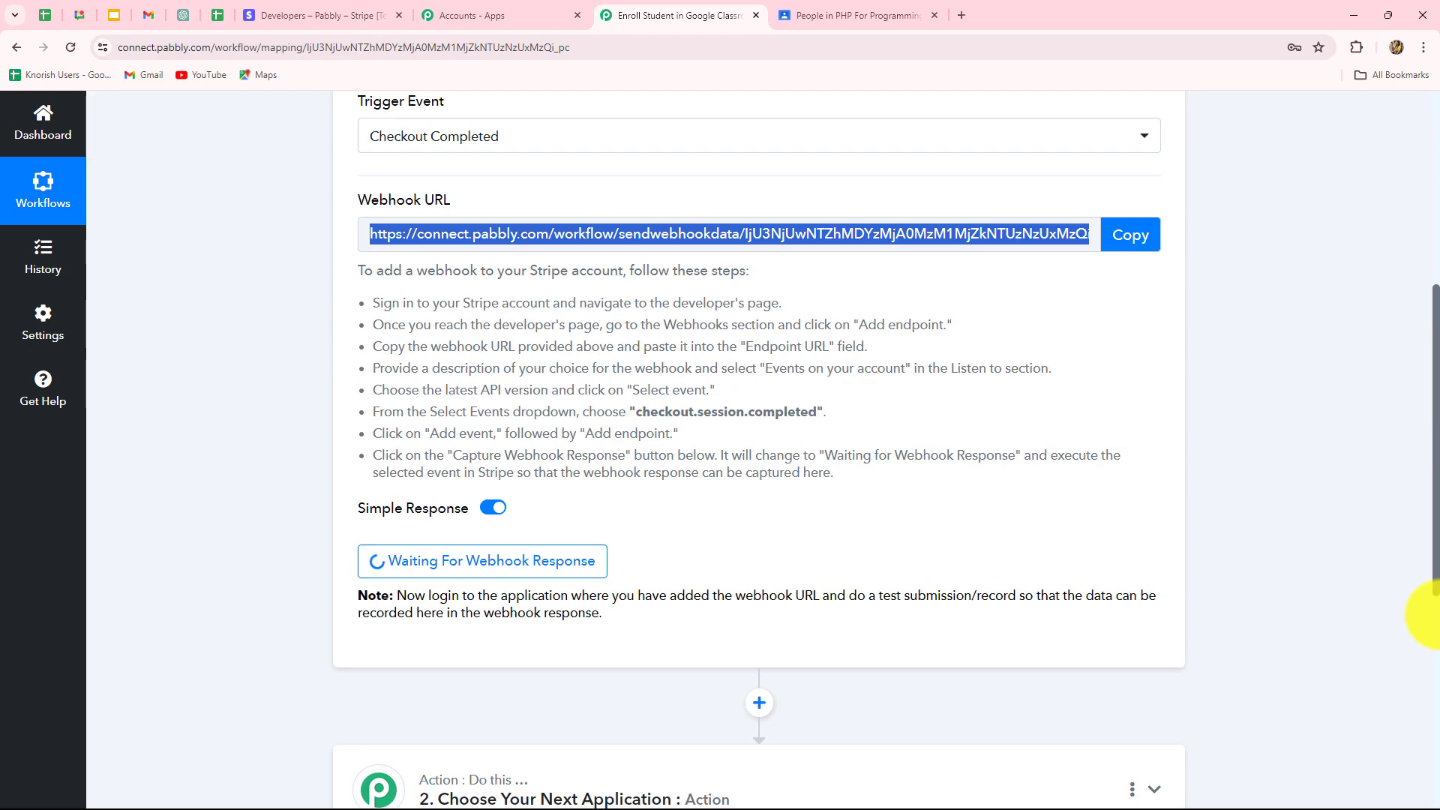
left_click(303, 16)
left_click(55, 215)
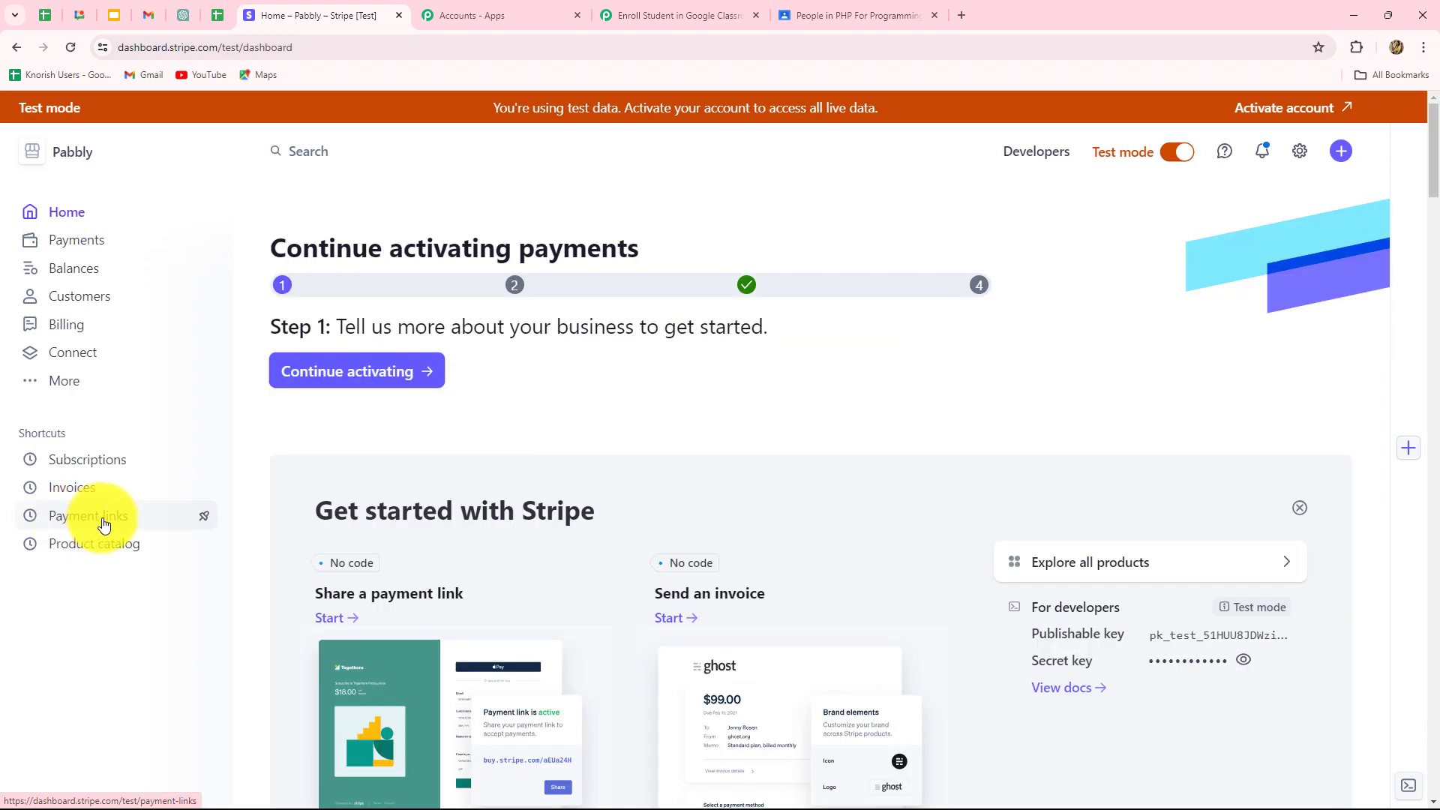
Copy the PHP For Programming payment link URL and load it in a new browser tab.
left_click(103, 523)
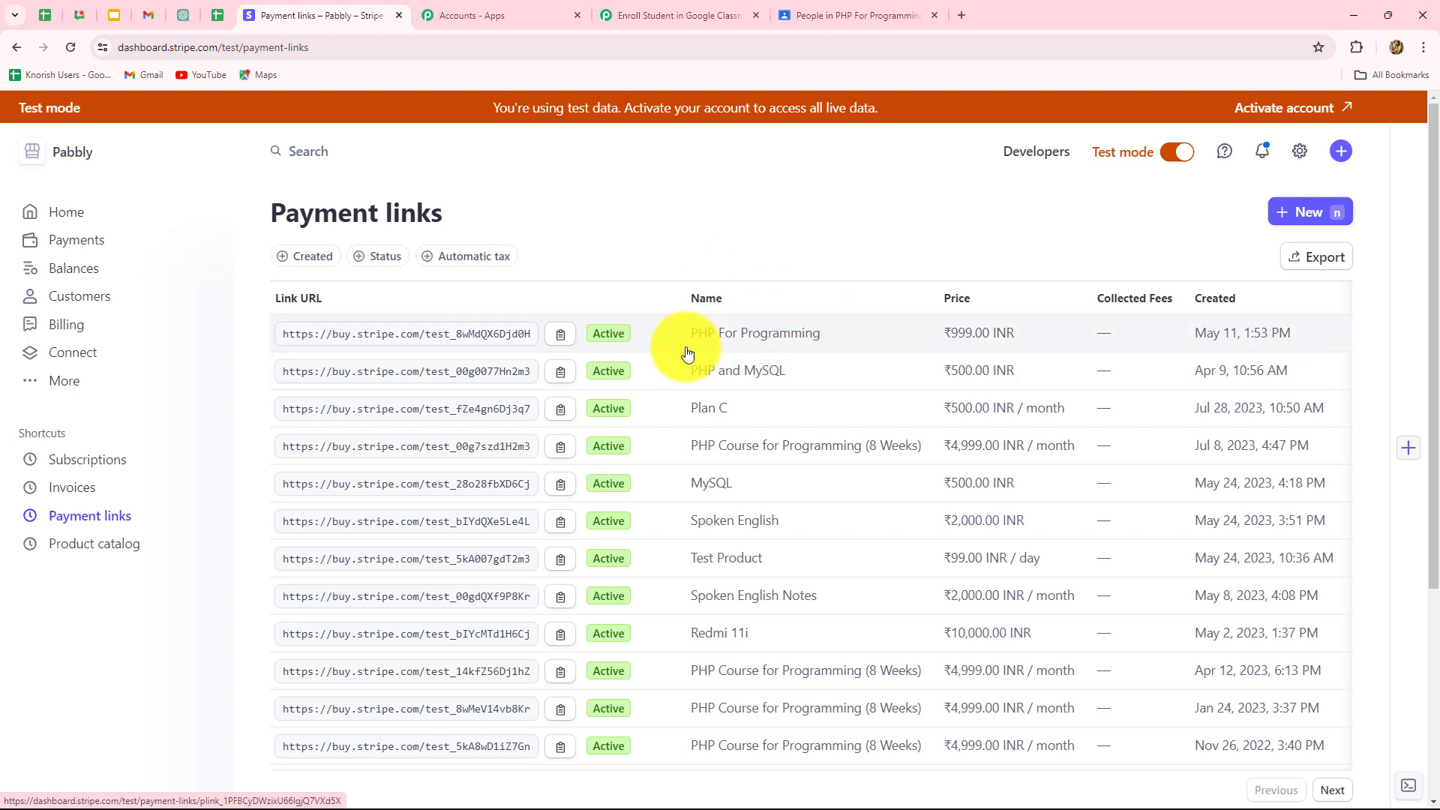
left_click(790, 339)
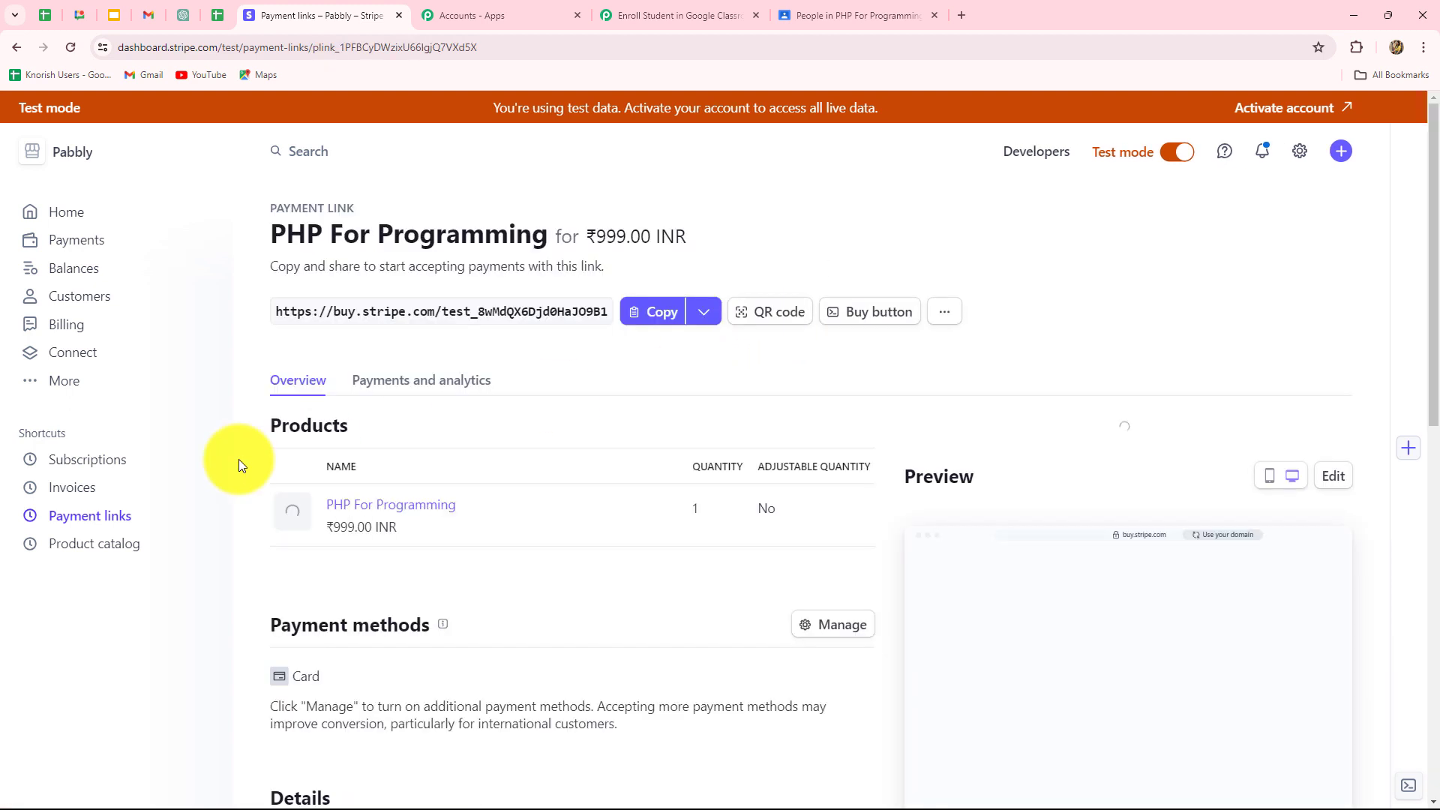
left_click(653, 313)
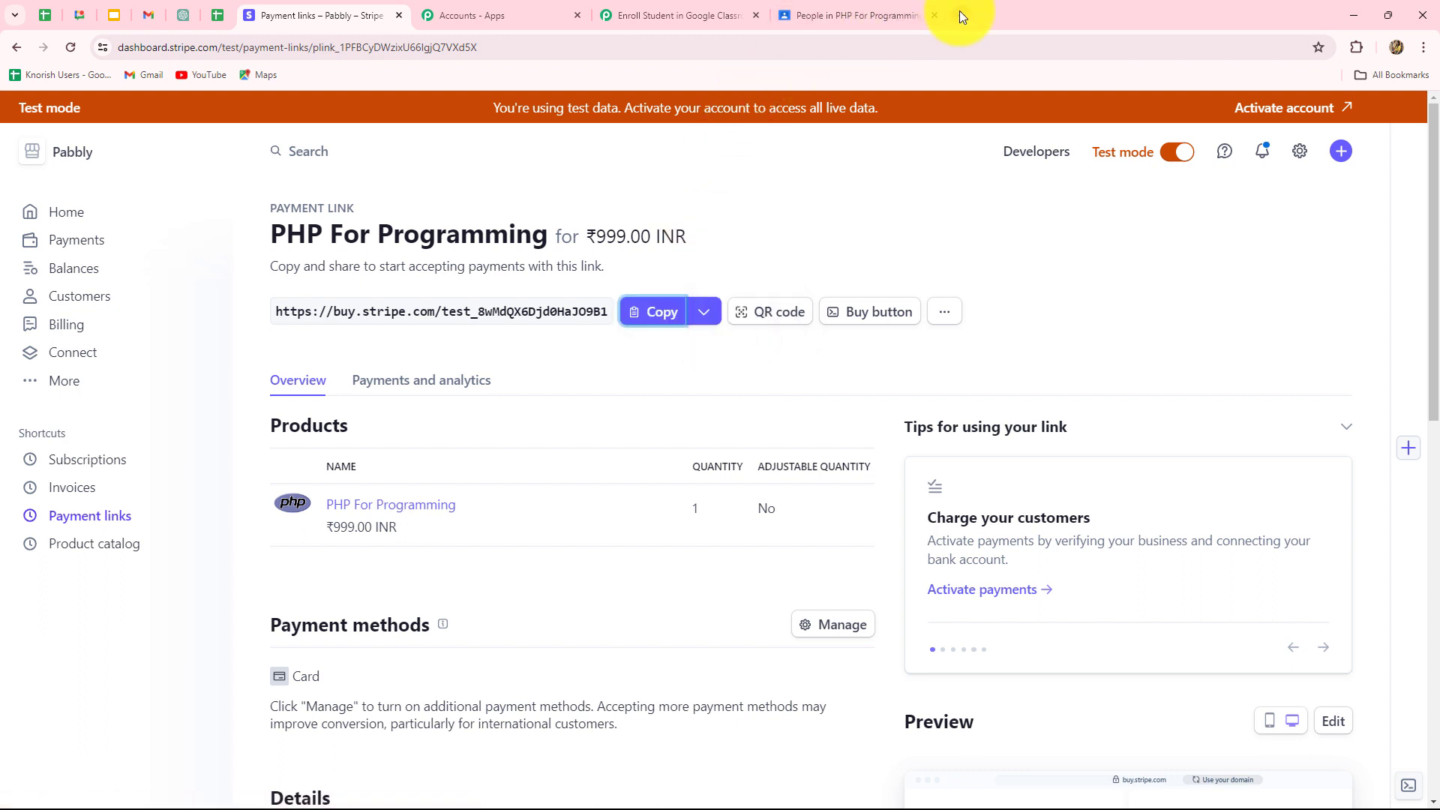
left_click(959, 15)
key("ctrl+v")
Pay ₹999.00 for PHP For Programming in Stripe Checkout using a test email, autofilled test card and cardholder name.
key("Return")
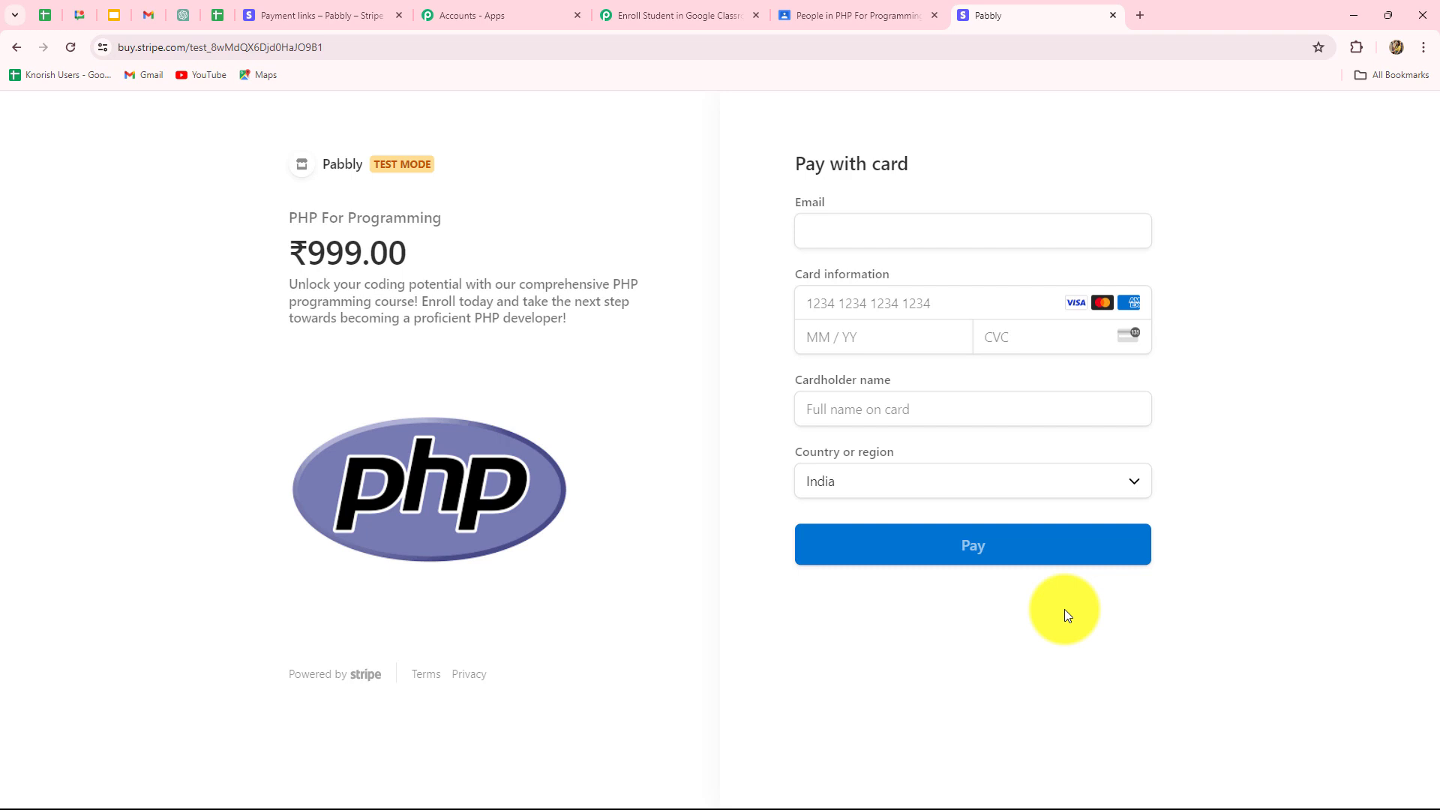
left_click(837, 231)
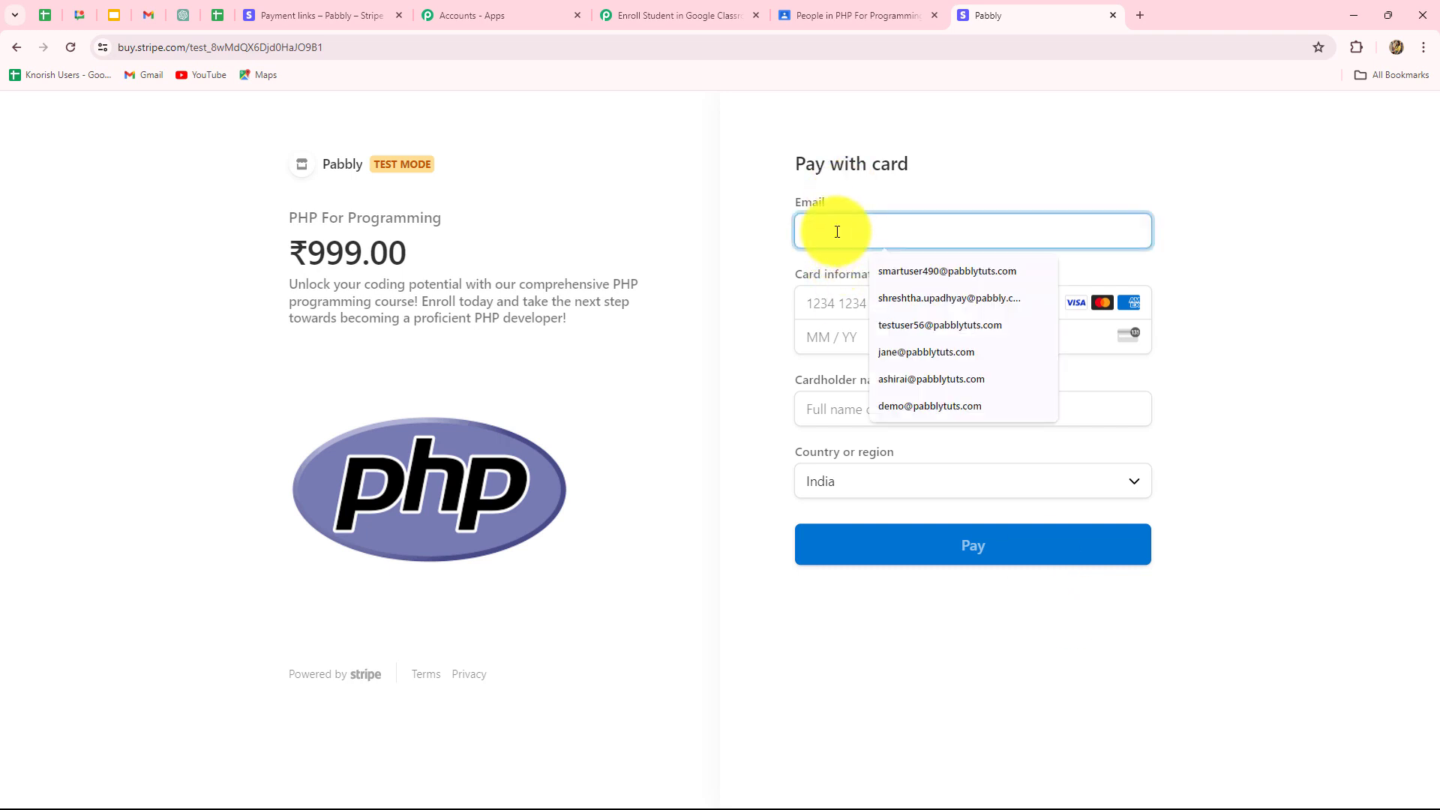
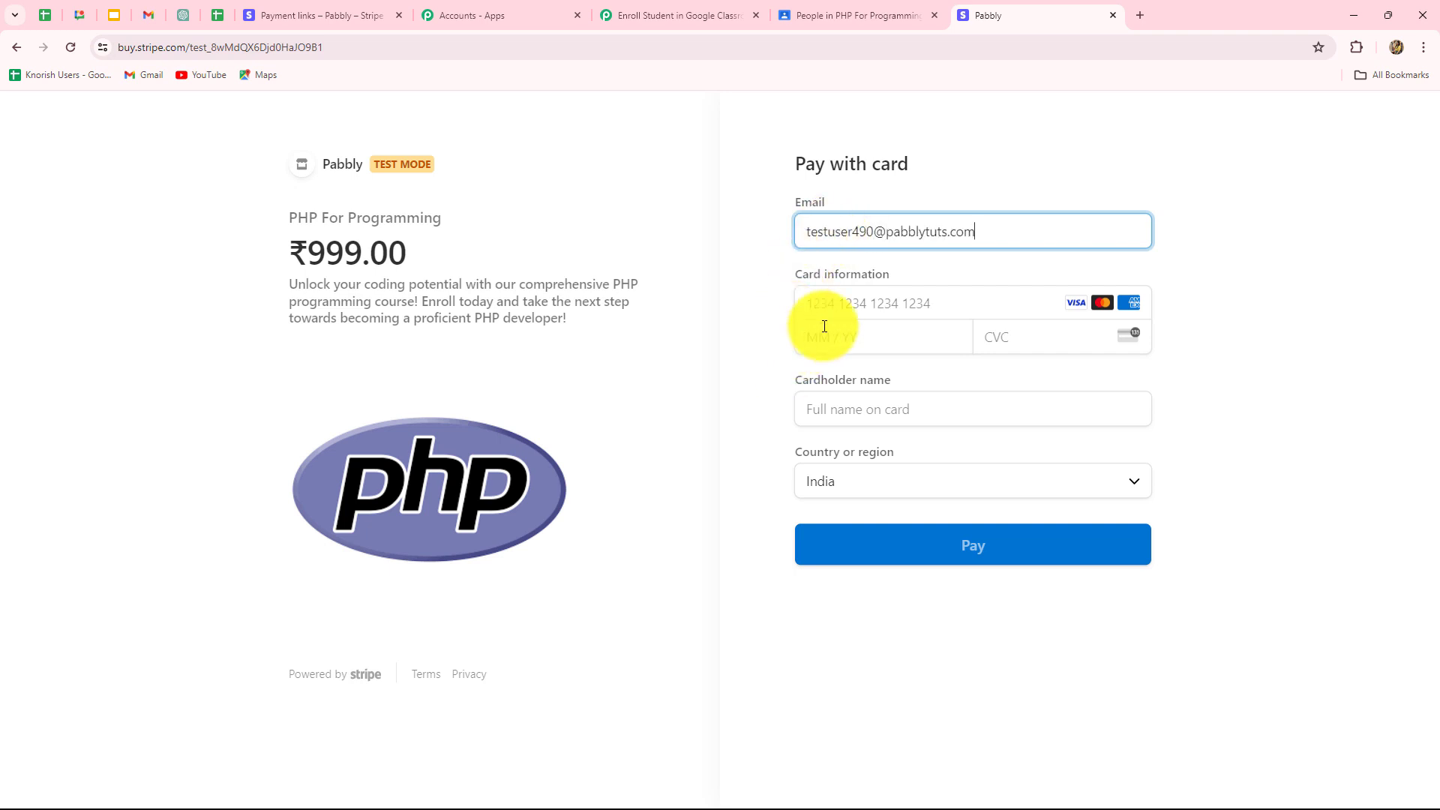
left_click(840, 310)
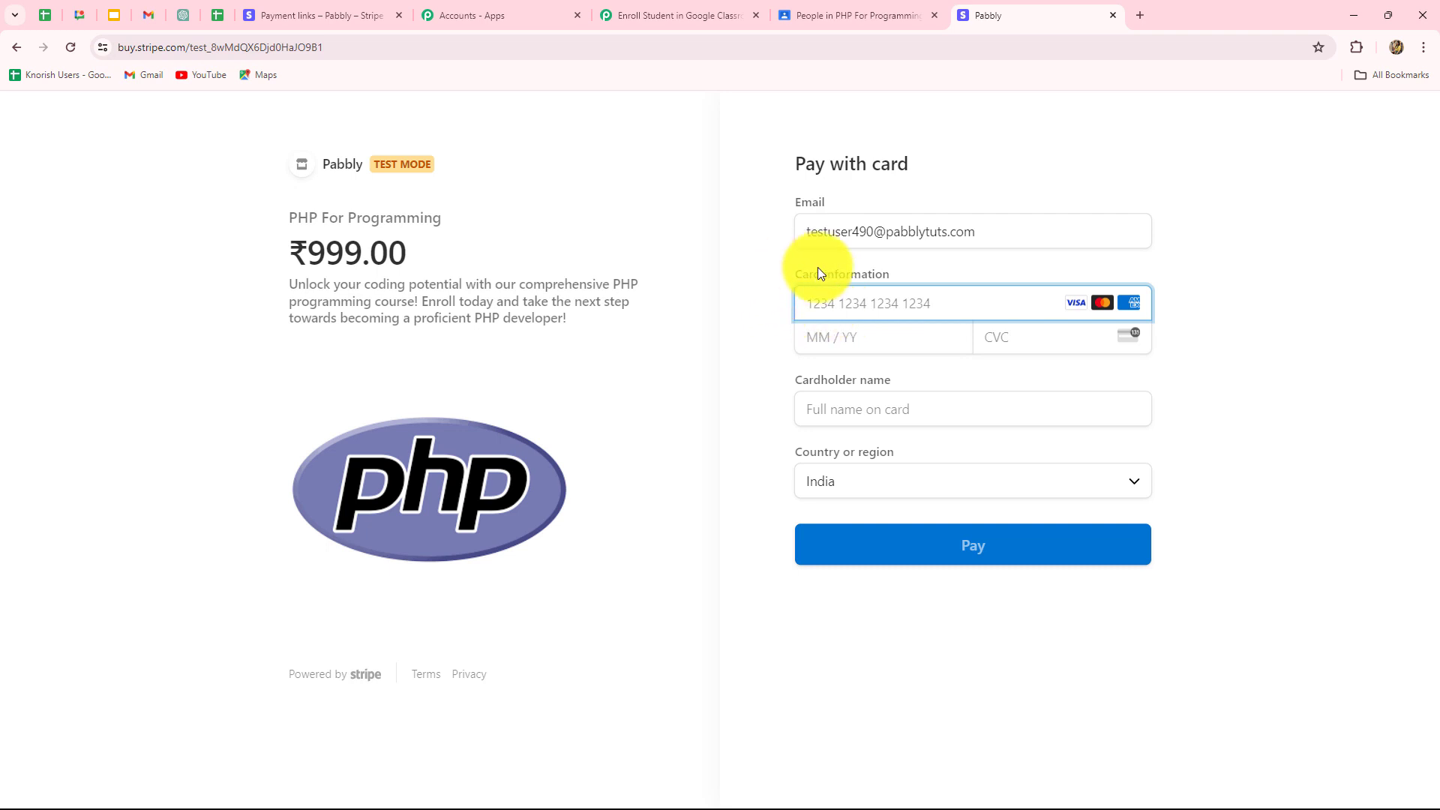
type("41")
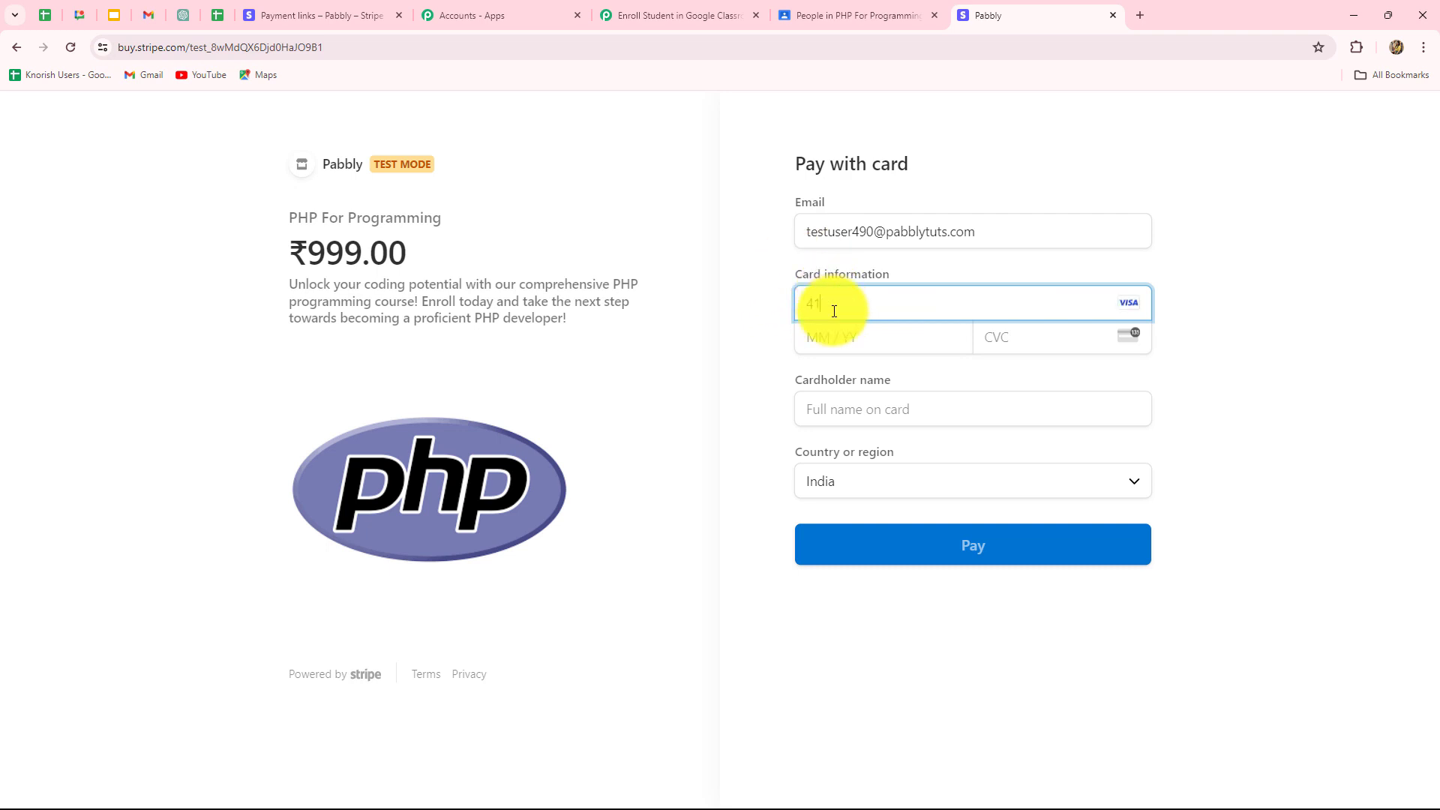
left_click(949, 419)
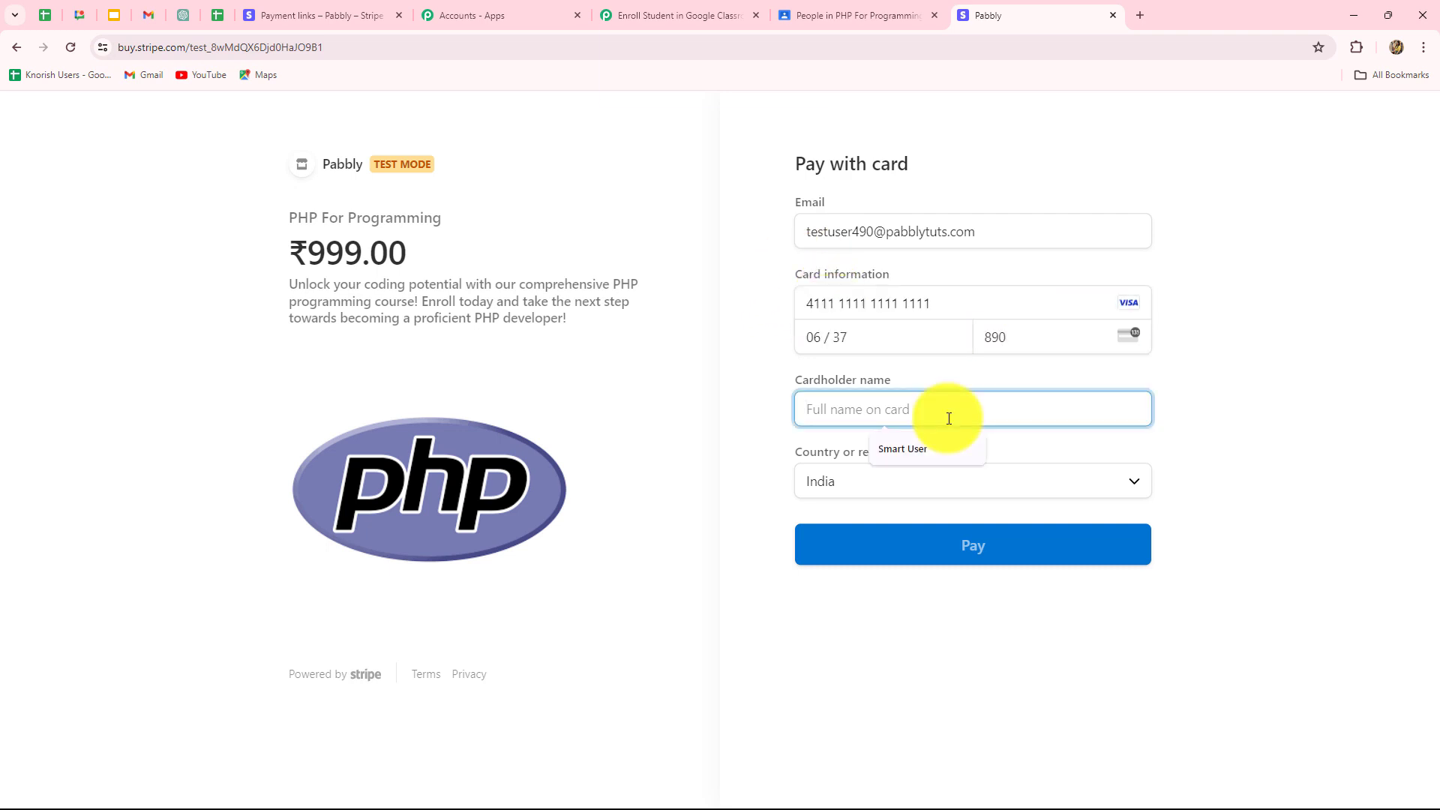
type("Test User")
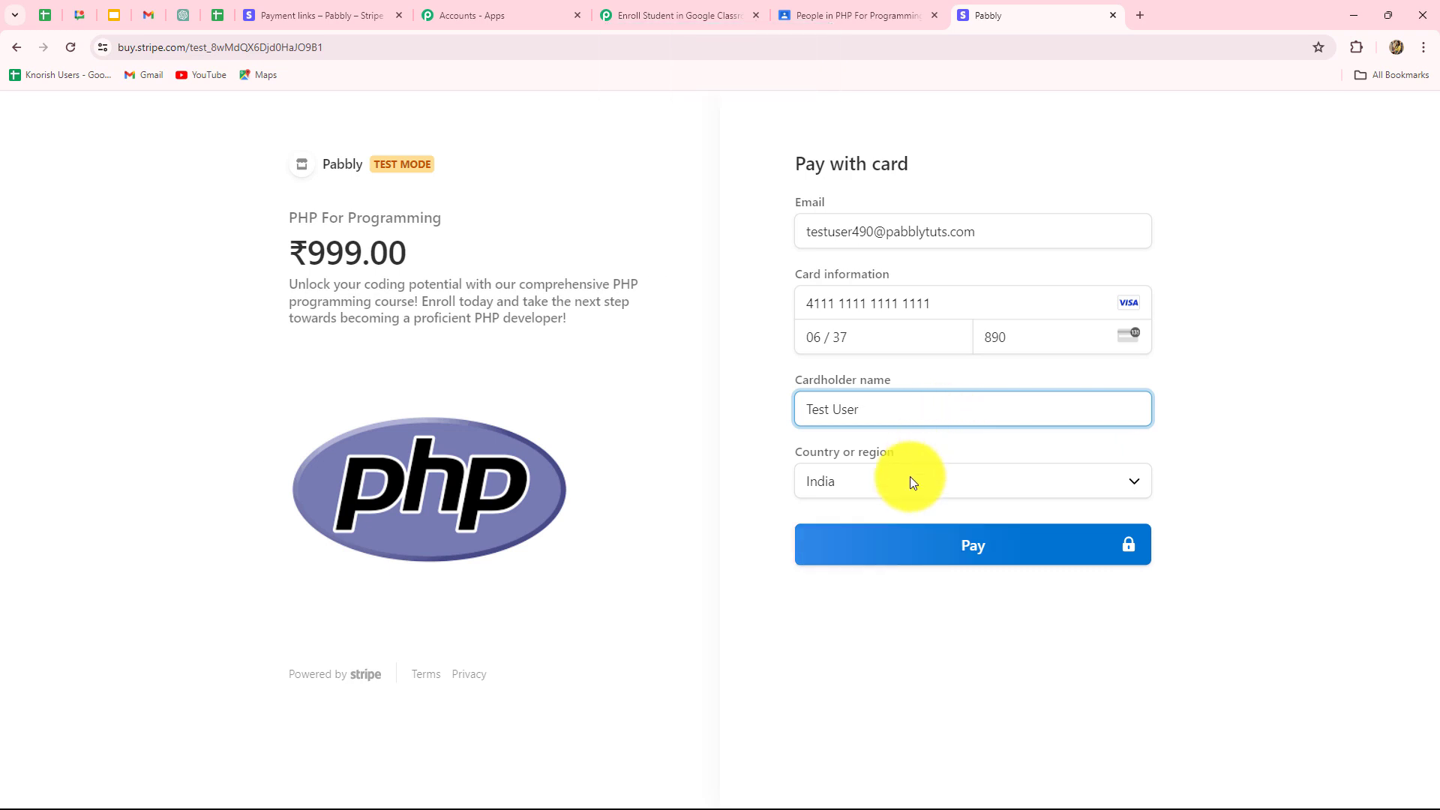
left_click(905, 544)
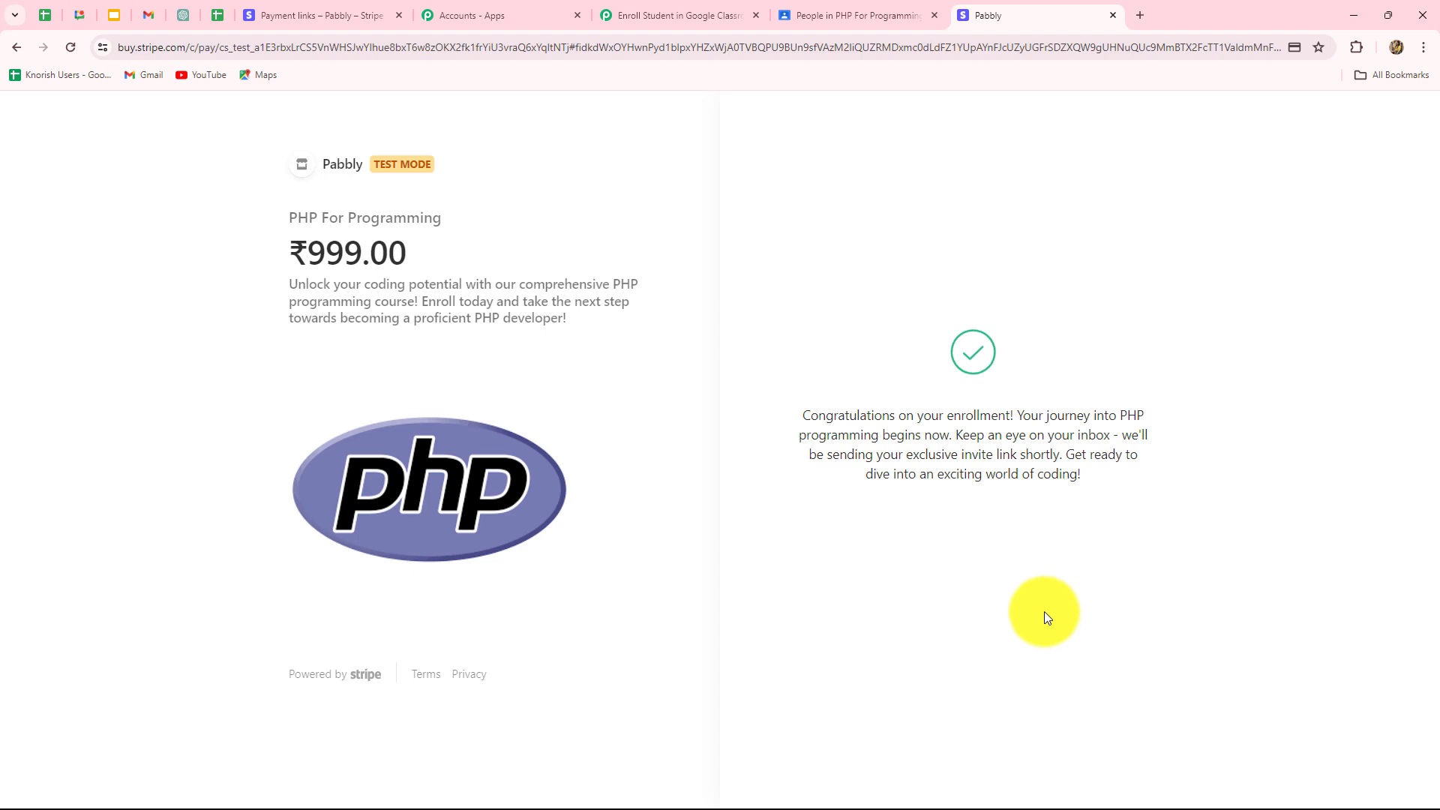
left_click(625, 13)
Review the captured Stripe response, noting the checkout.session.completed type and Amount Total 99900.
scroll(1351, 528, "down", 5)
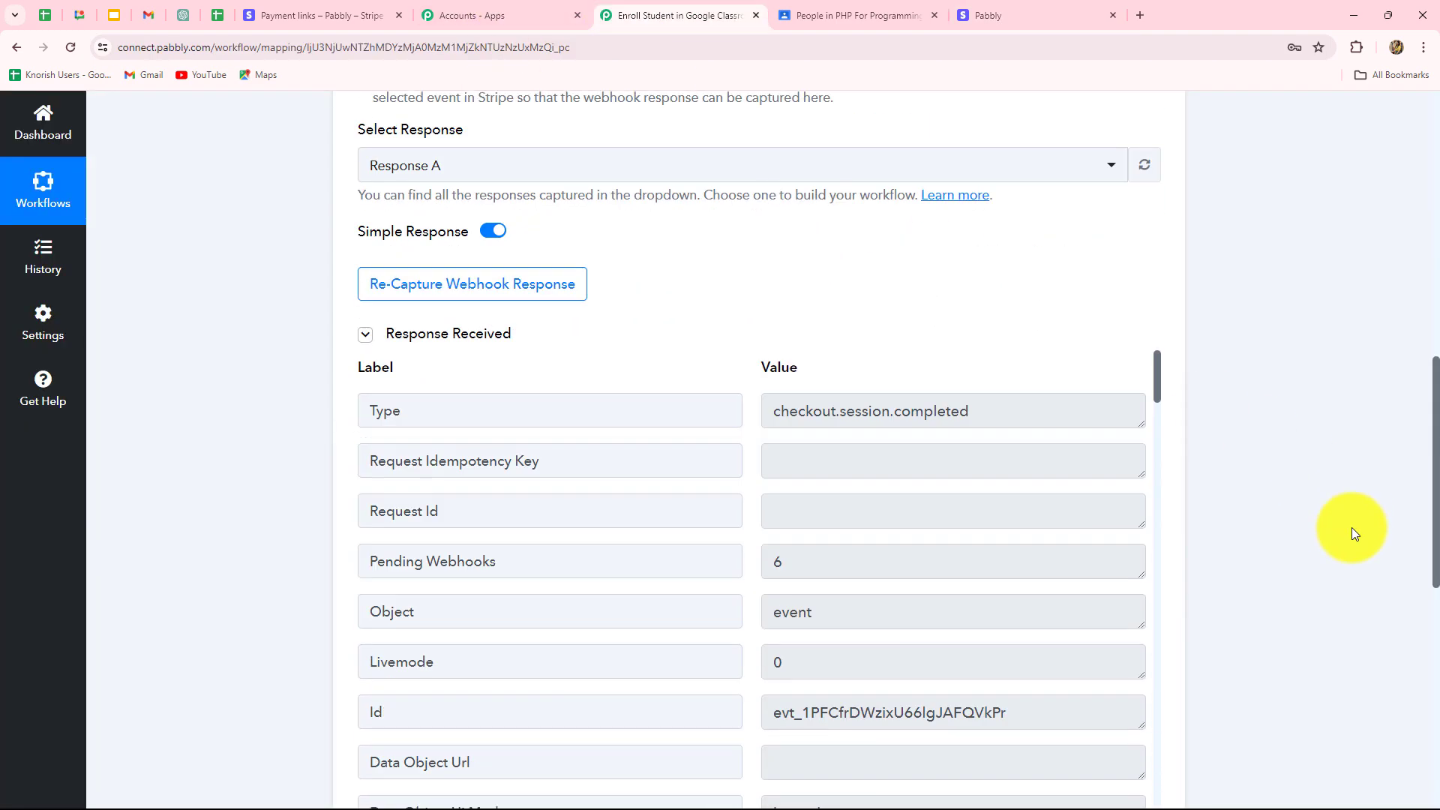
scroll(1295, 546, "down", 2)
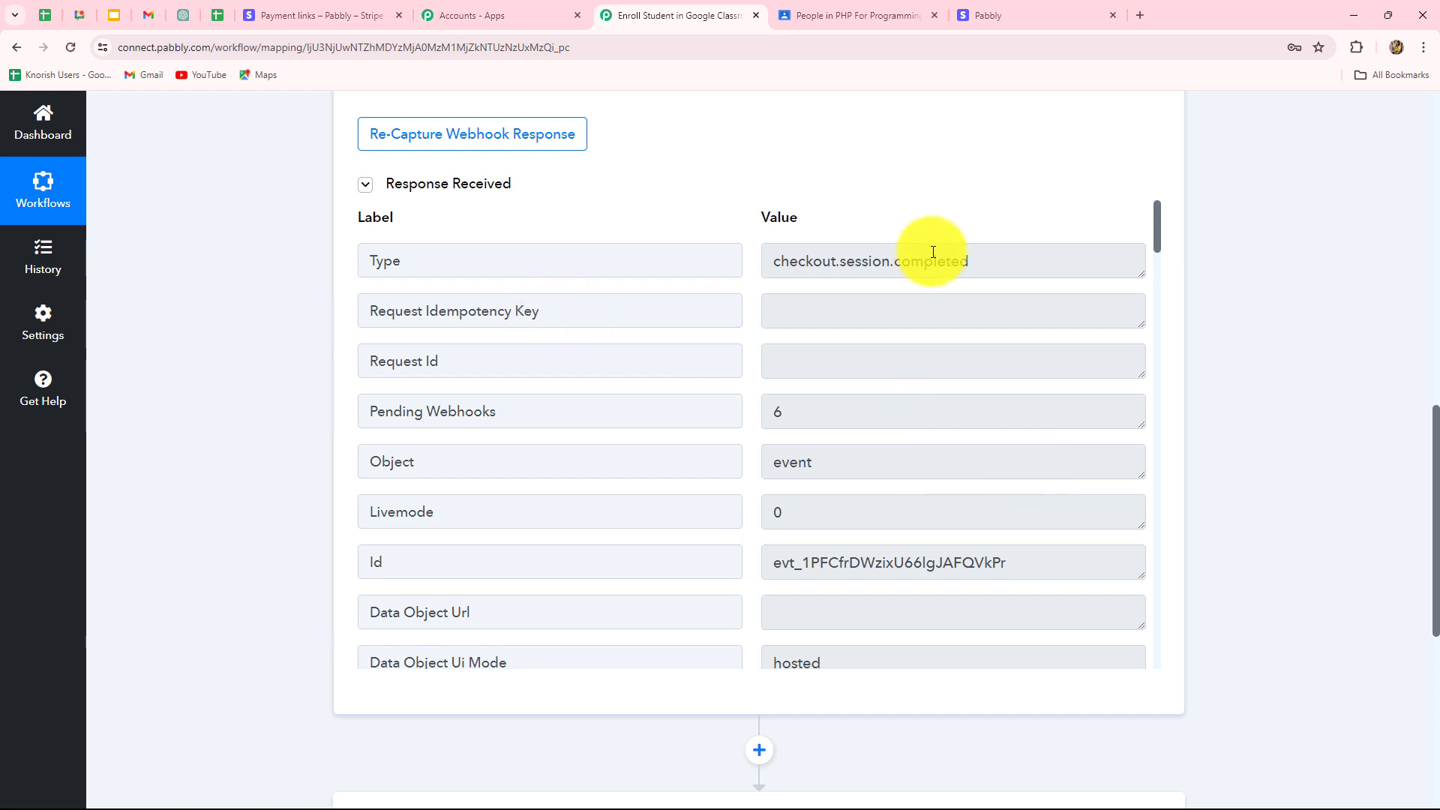
left_click_drag(1016, 266, 684, 267)
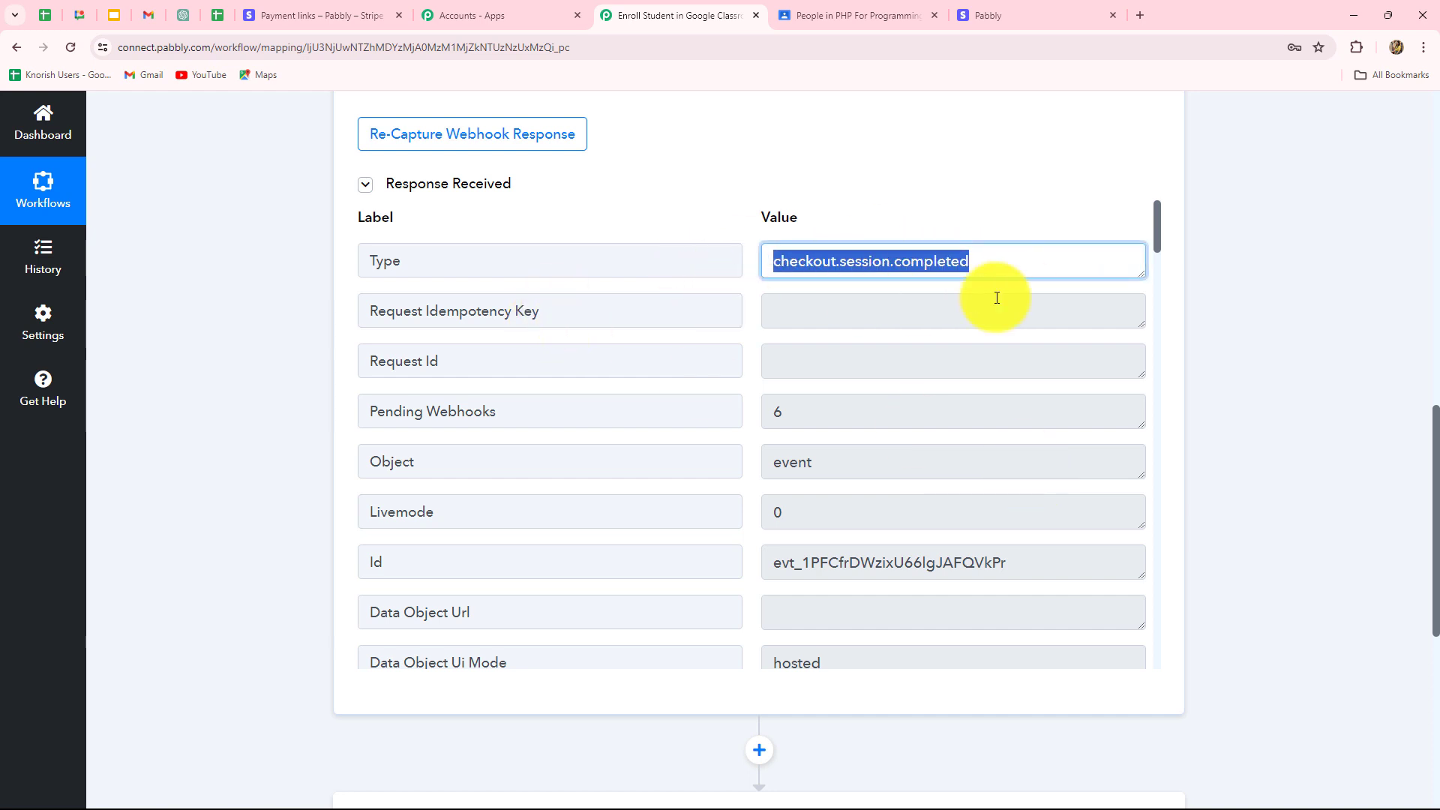
scroll(907, 467, "down", 4)
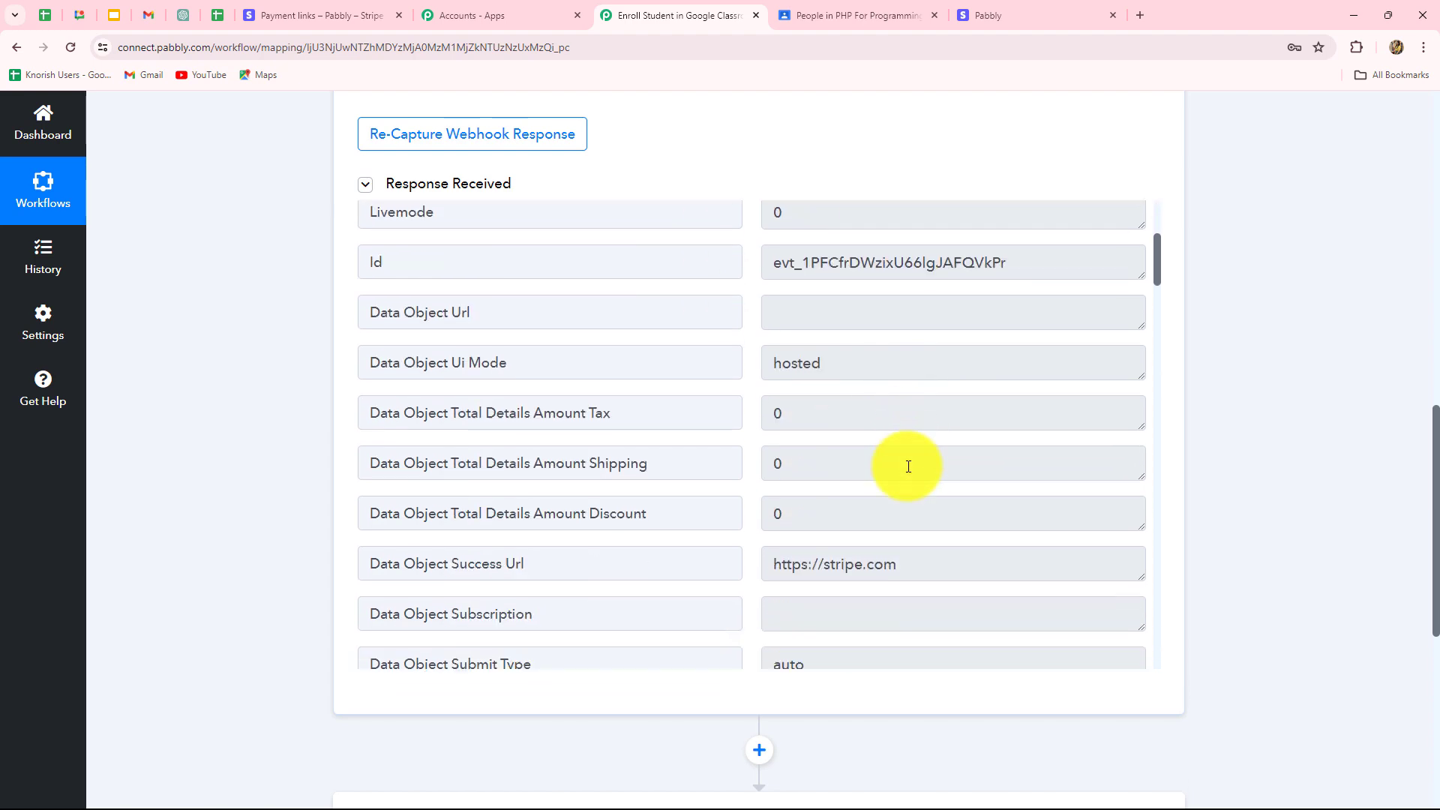
scroll(907, 466, "down", 12)
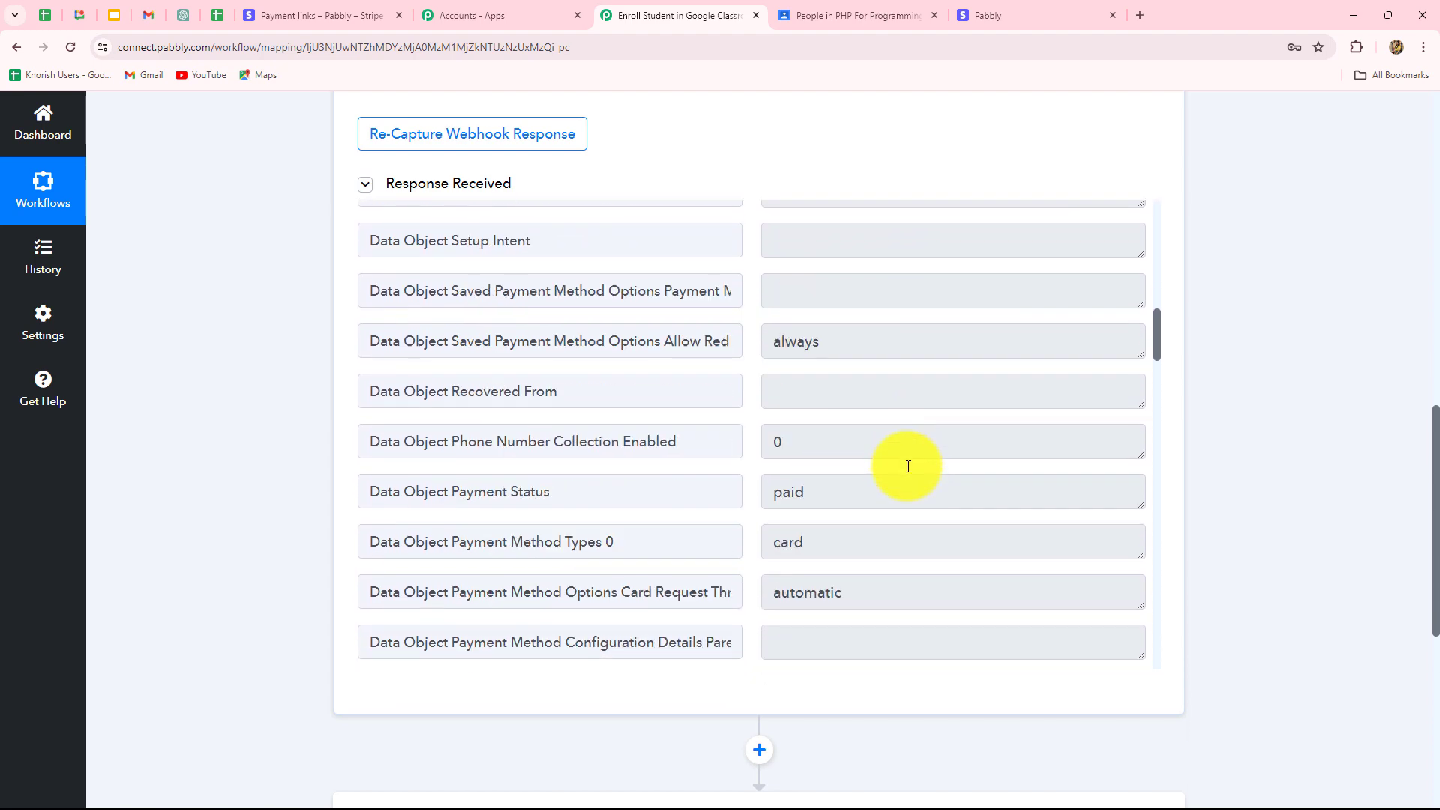
scroll(907, 466, "down", 6)
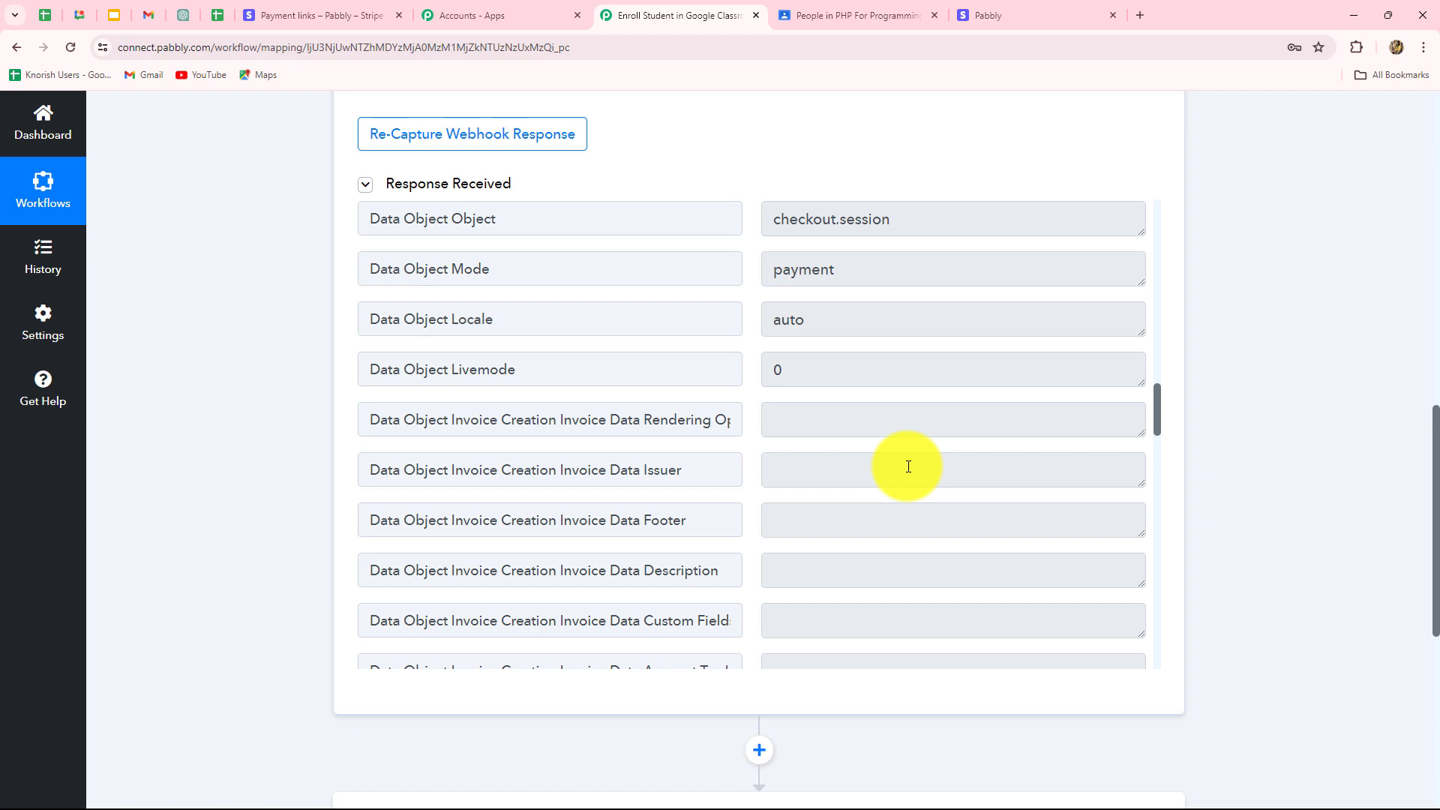
scroll(907, 467, "up", 5)
scroll(908, 467, "down", 15)
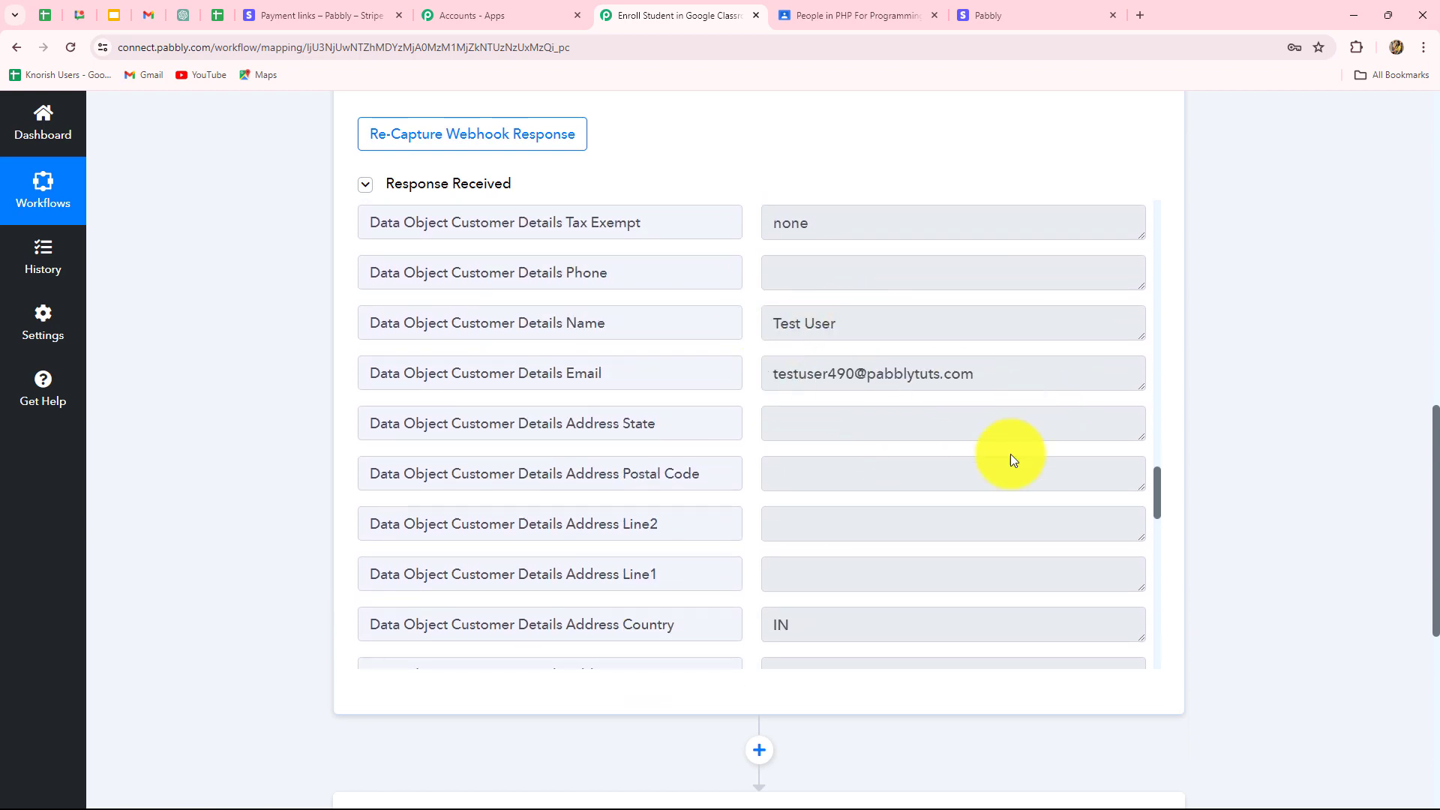
scroll(1010, 459, "down", 5)
scroll(1010, 452, "down", 5)
double_click(874, 386)
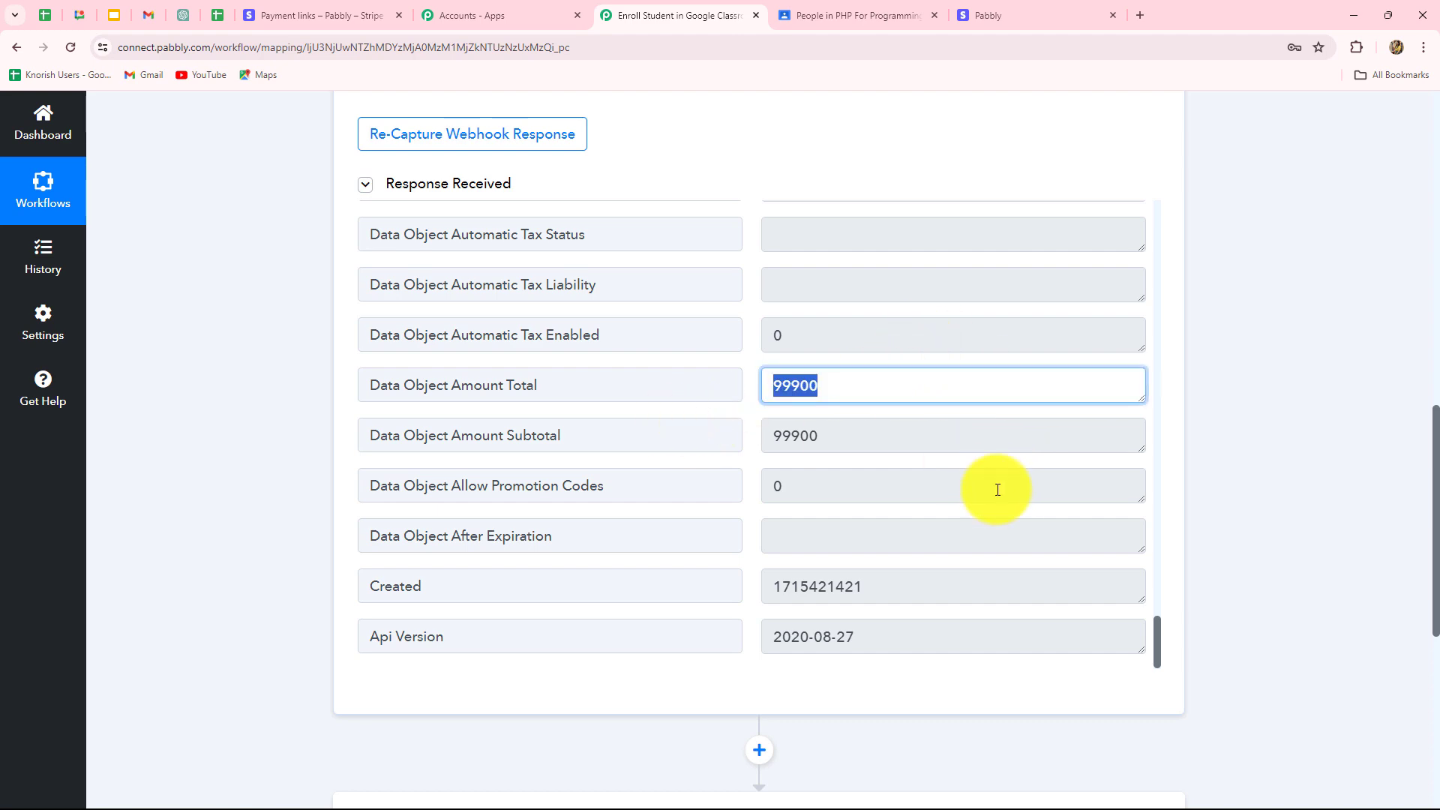
Select the Data Object Payment Link ID value in the captured response.
scroll(940, 444, "down", 3)
scroll(900, 392, "up", 10)
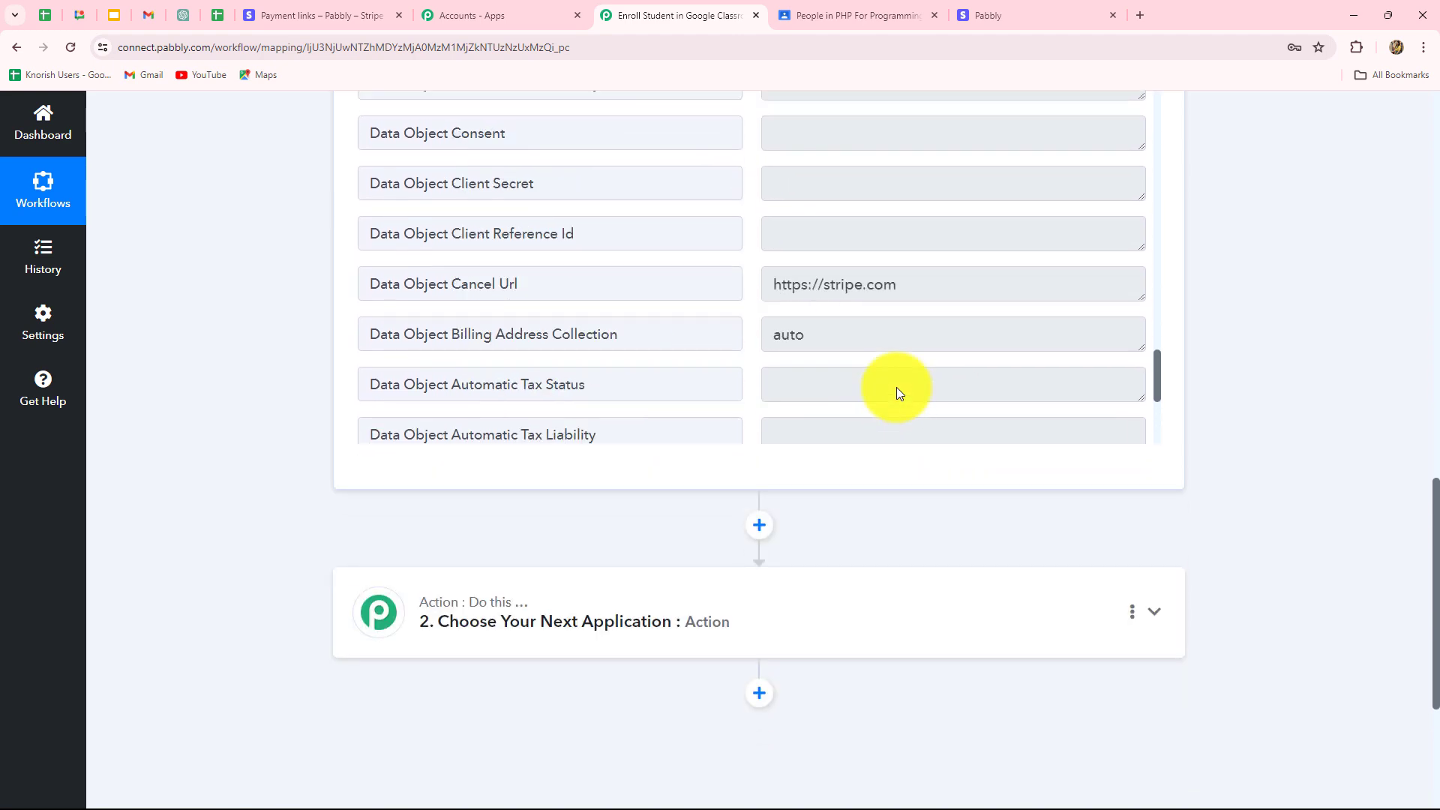
scroll(929, 649, "up", 15)
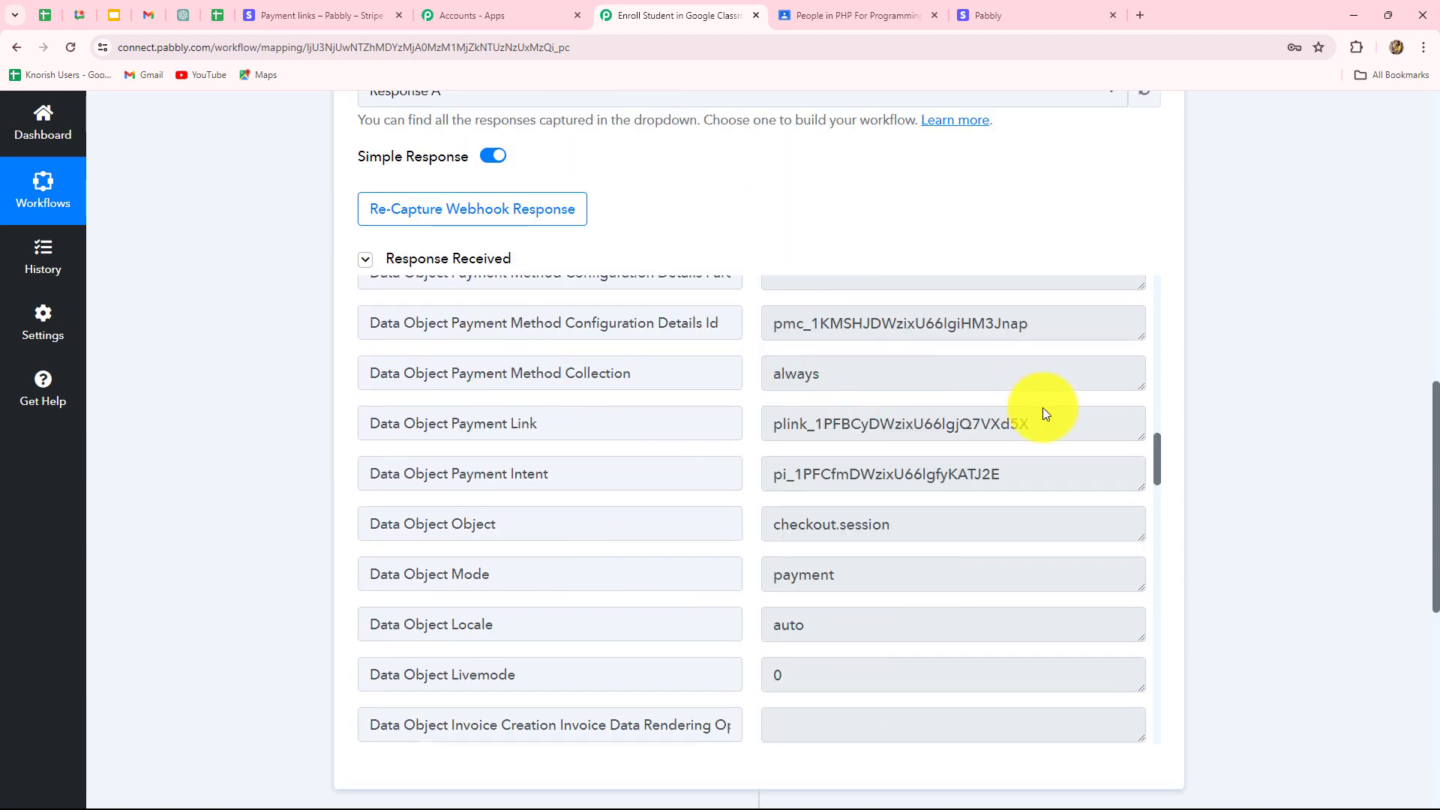
left_click(1013, 427)
double_click(1014, 427)
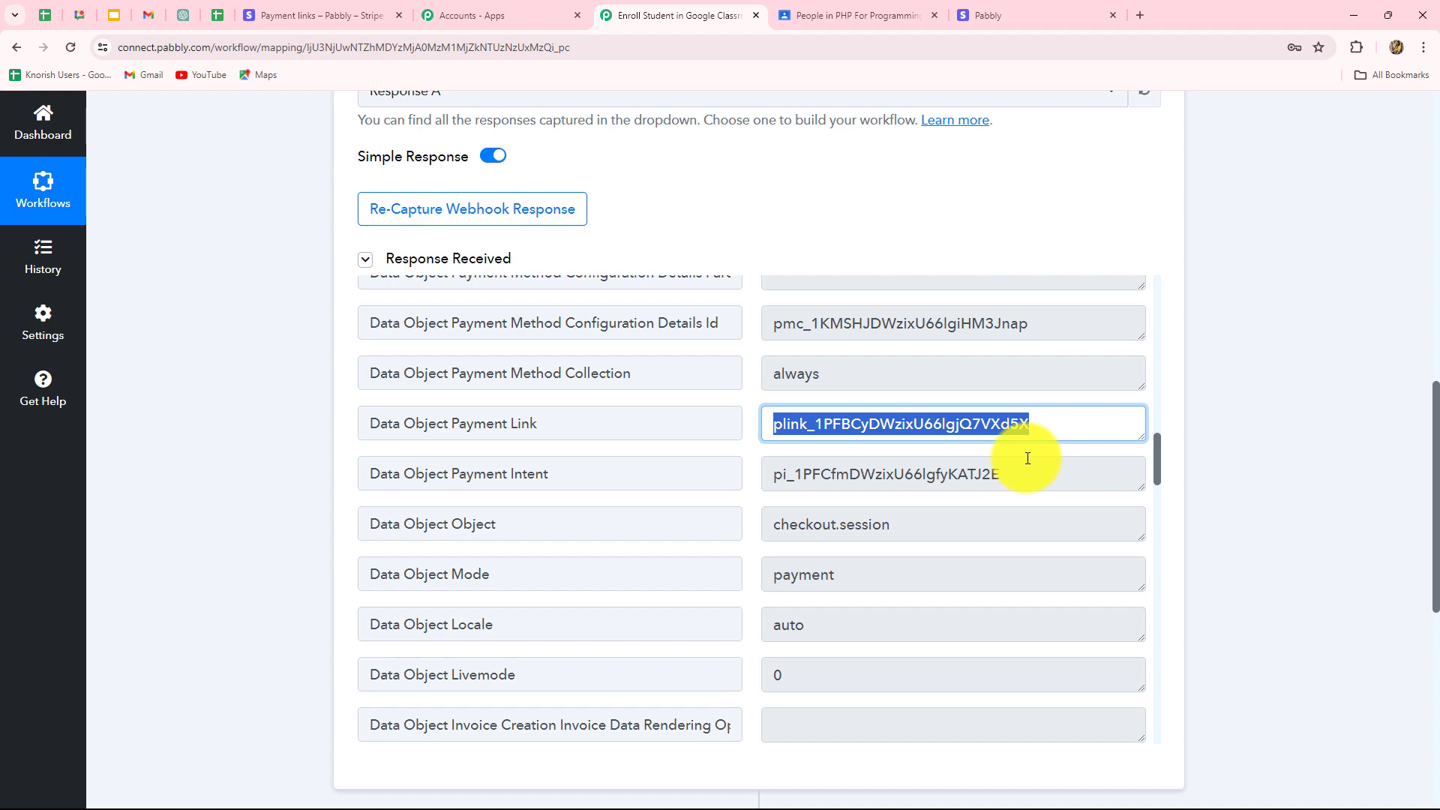
left_click(251, 16)
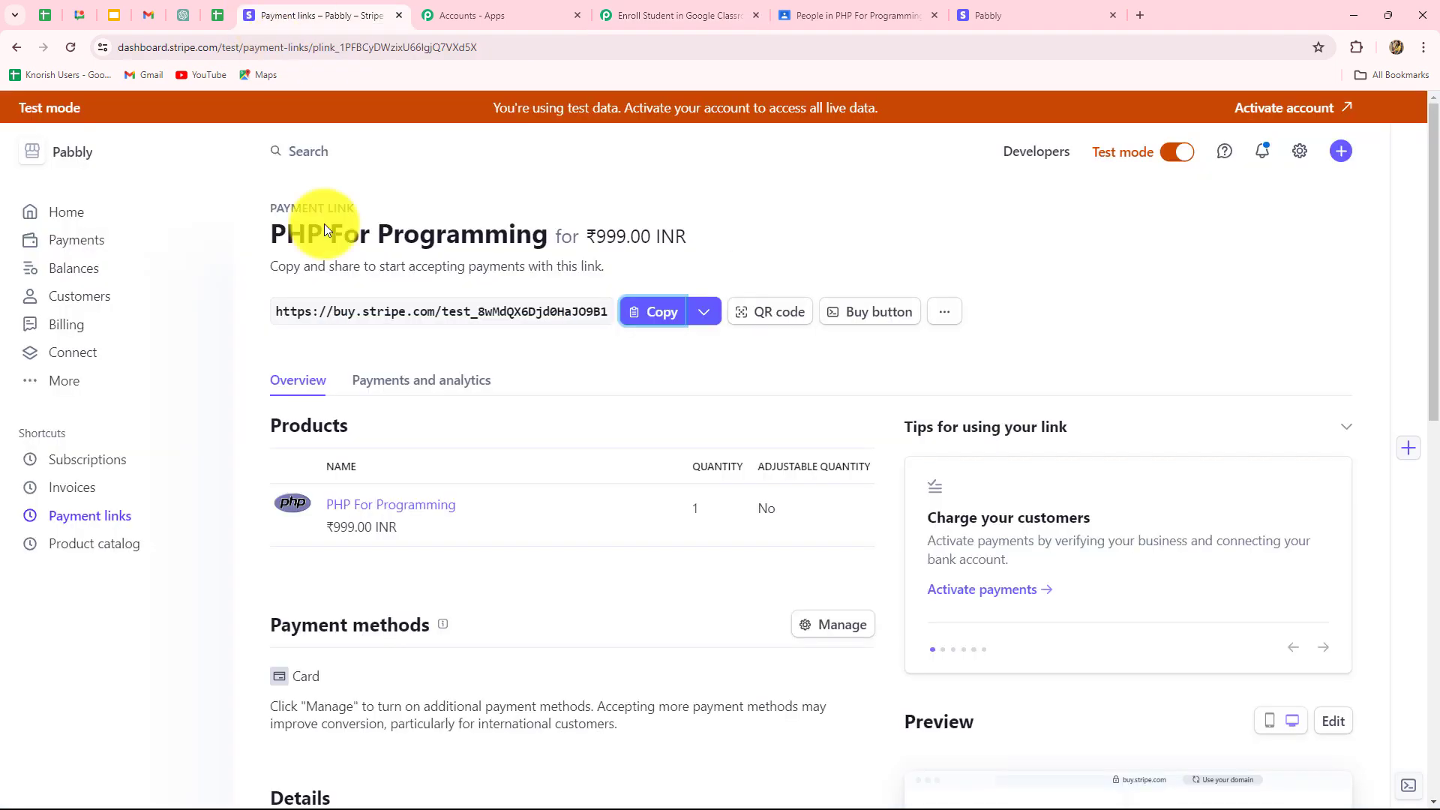
left_click(82, 516)
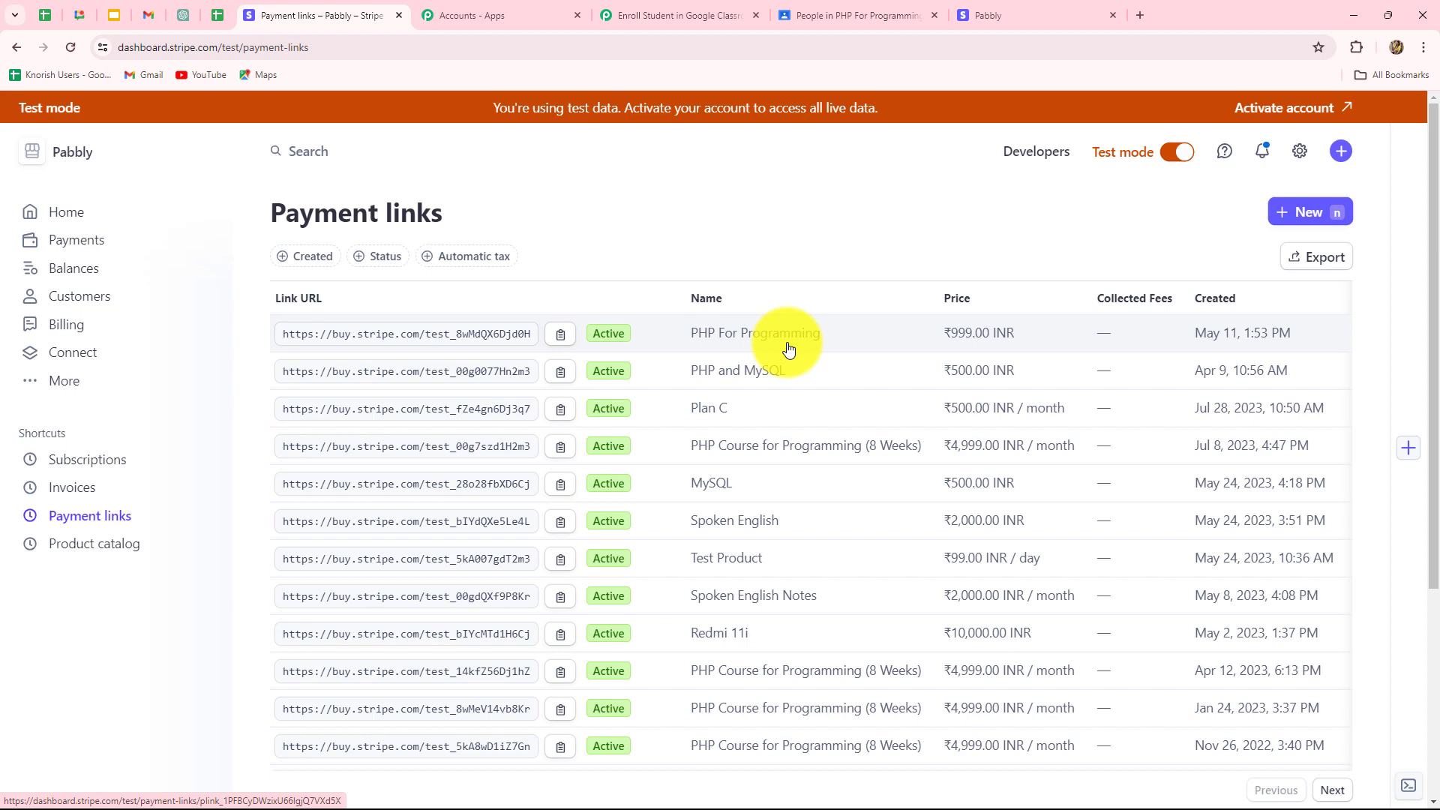
left_click(660, 15)
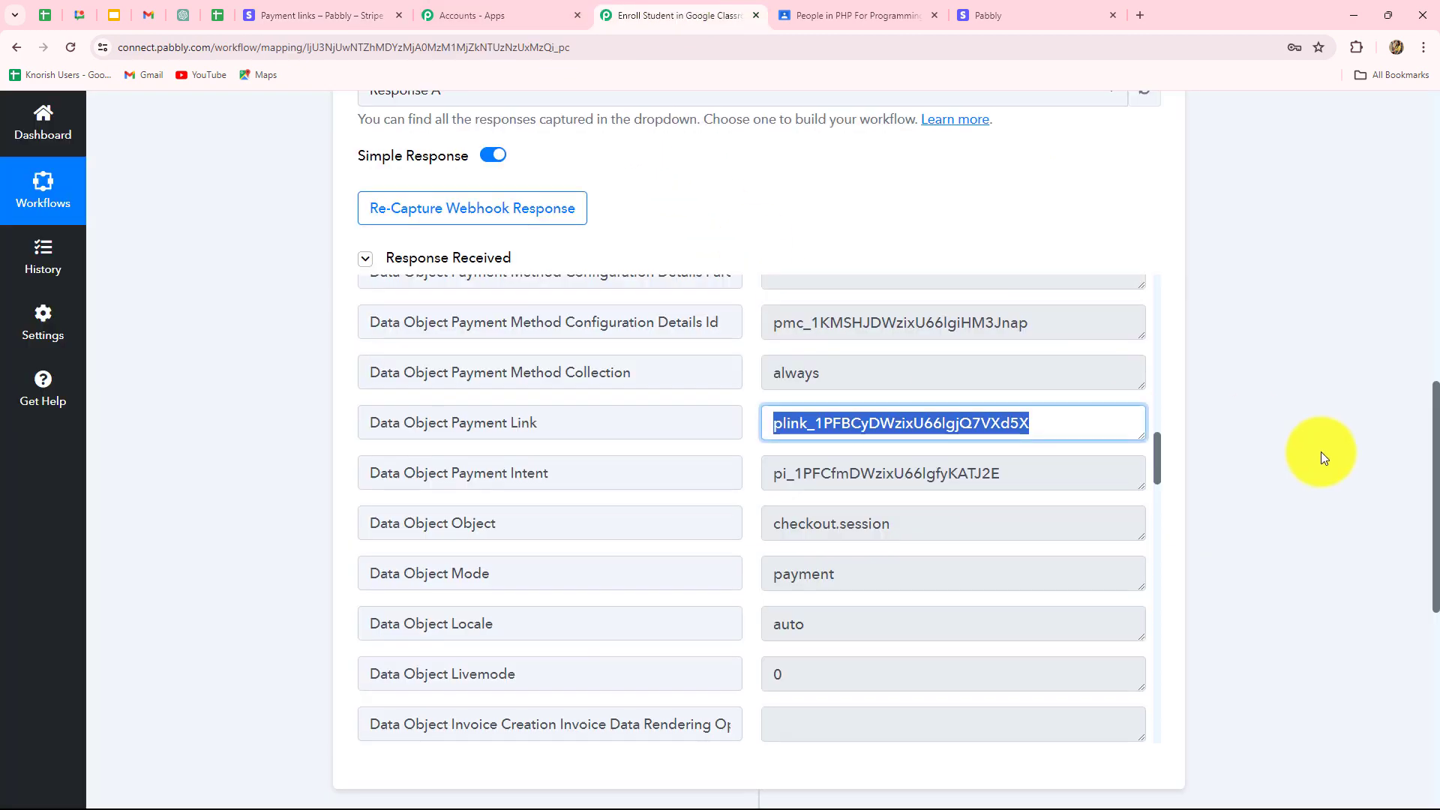
Set step 2 to the Filter (Pabbly) app with the Filter Values action event.
scroll(1324, 459, "down", 3)
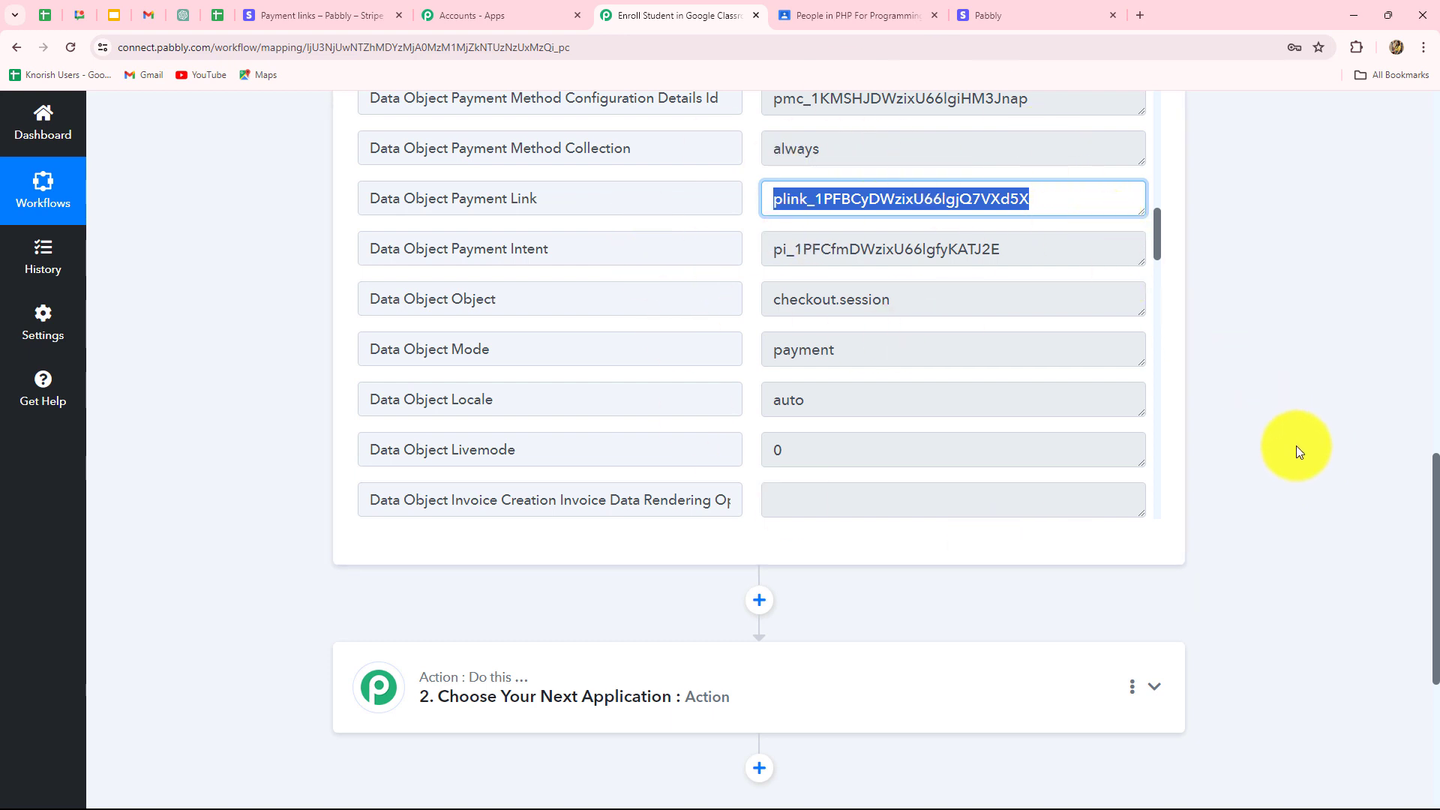
scroll(1296, 448, "down", 5)
left_click(477, 322)
scroll(478, 321, "up", 4)
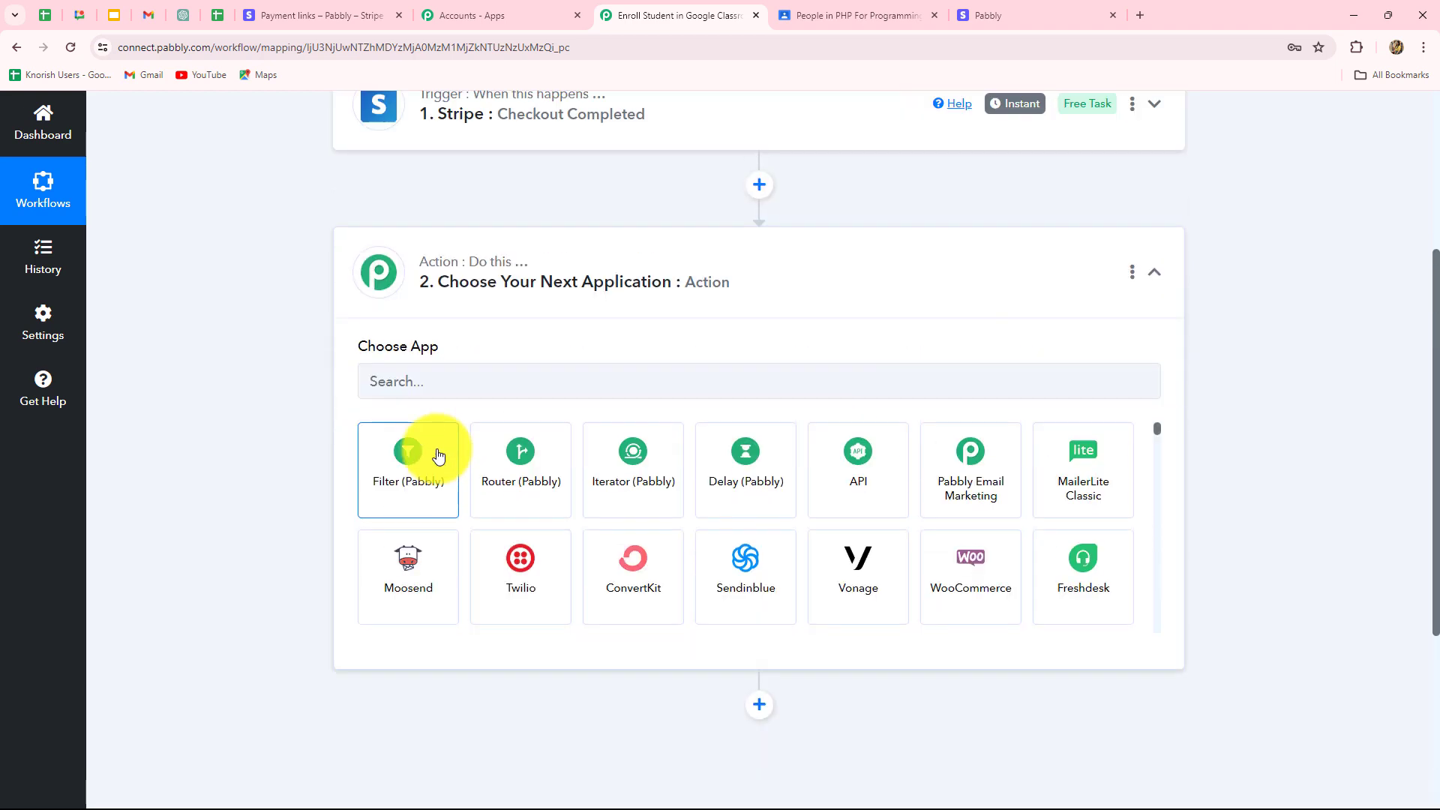
left_click(386, 518)
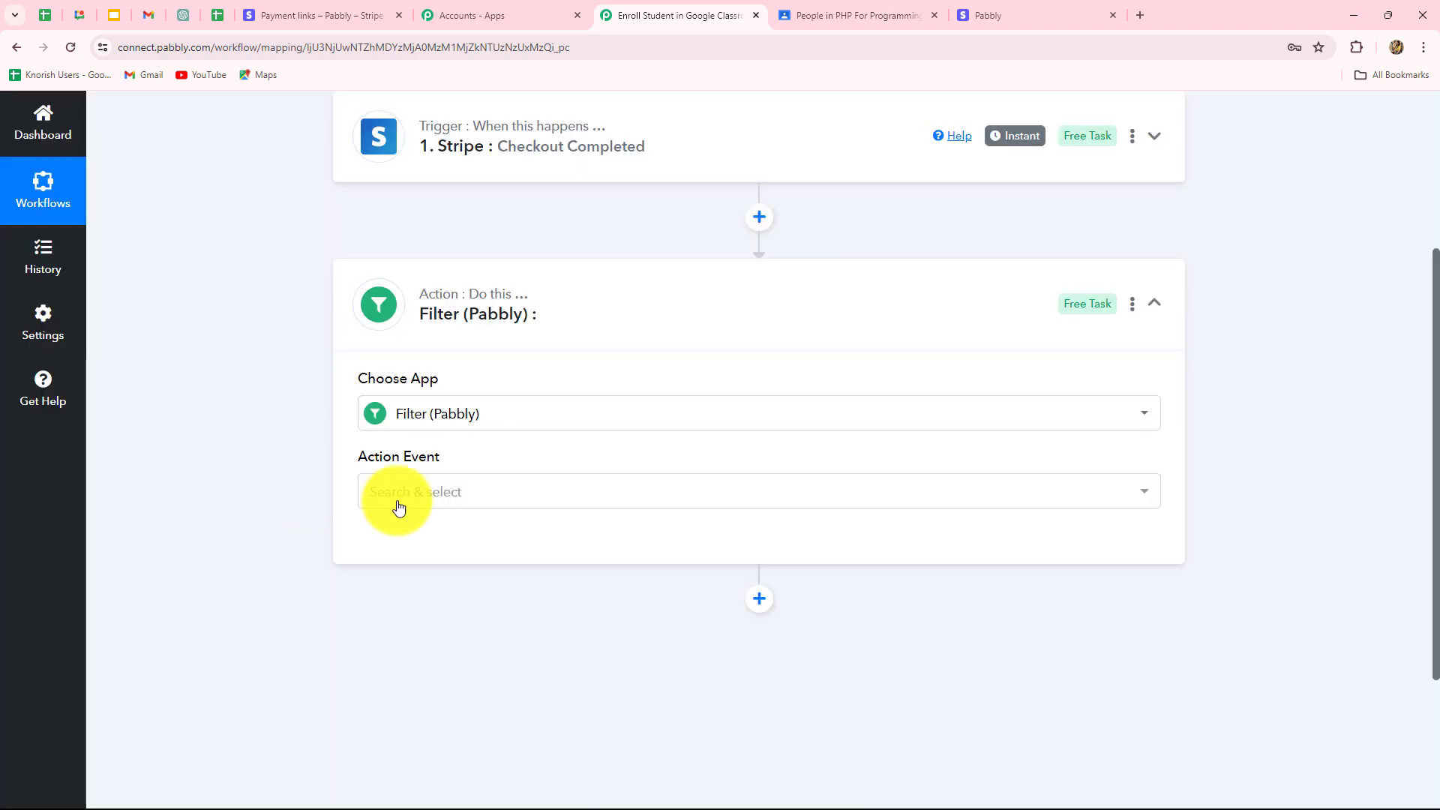
left_click(412, 507)
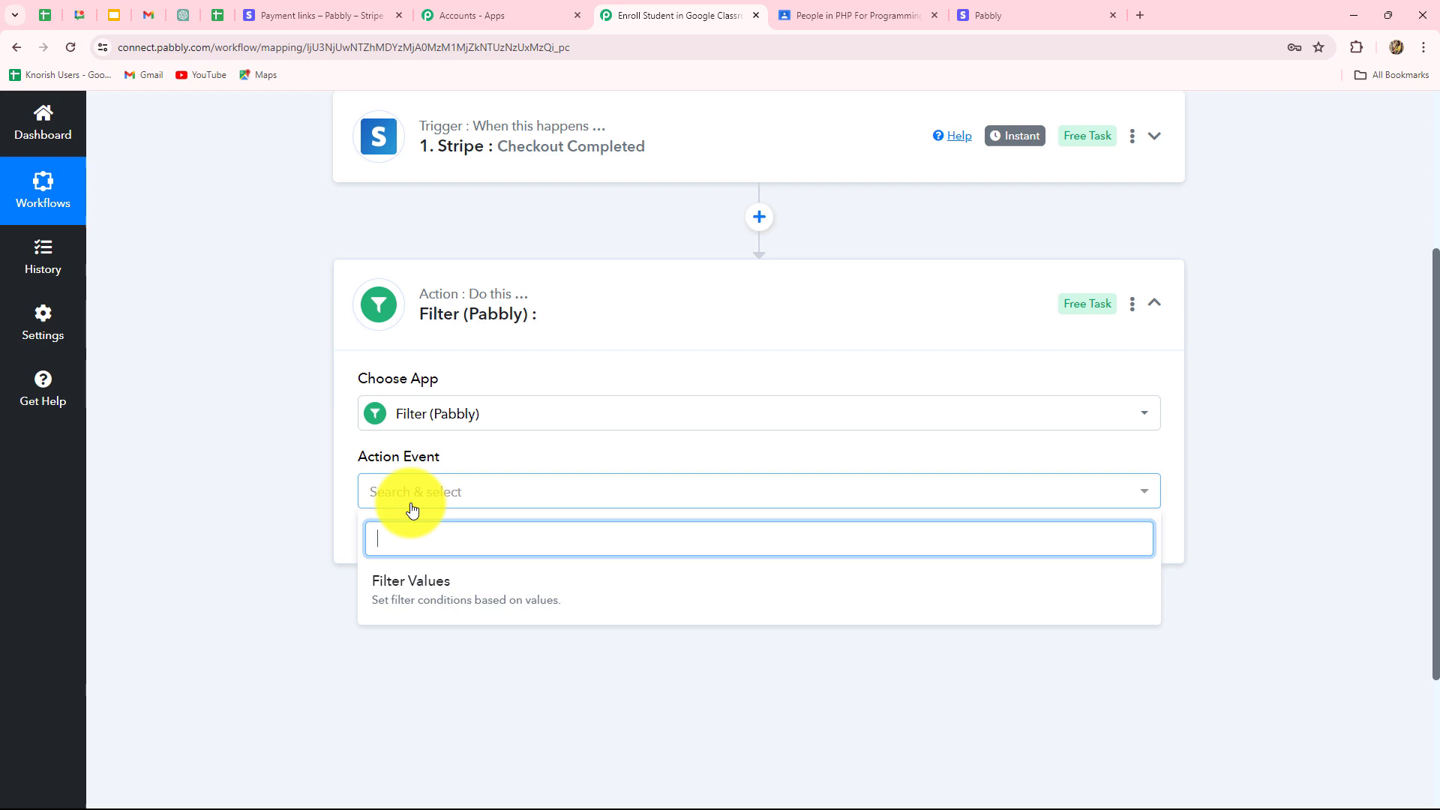
left_click(405, 592)
left_click(395, 552)
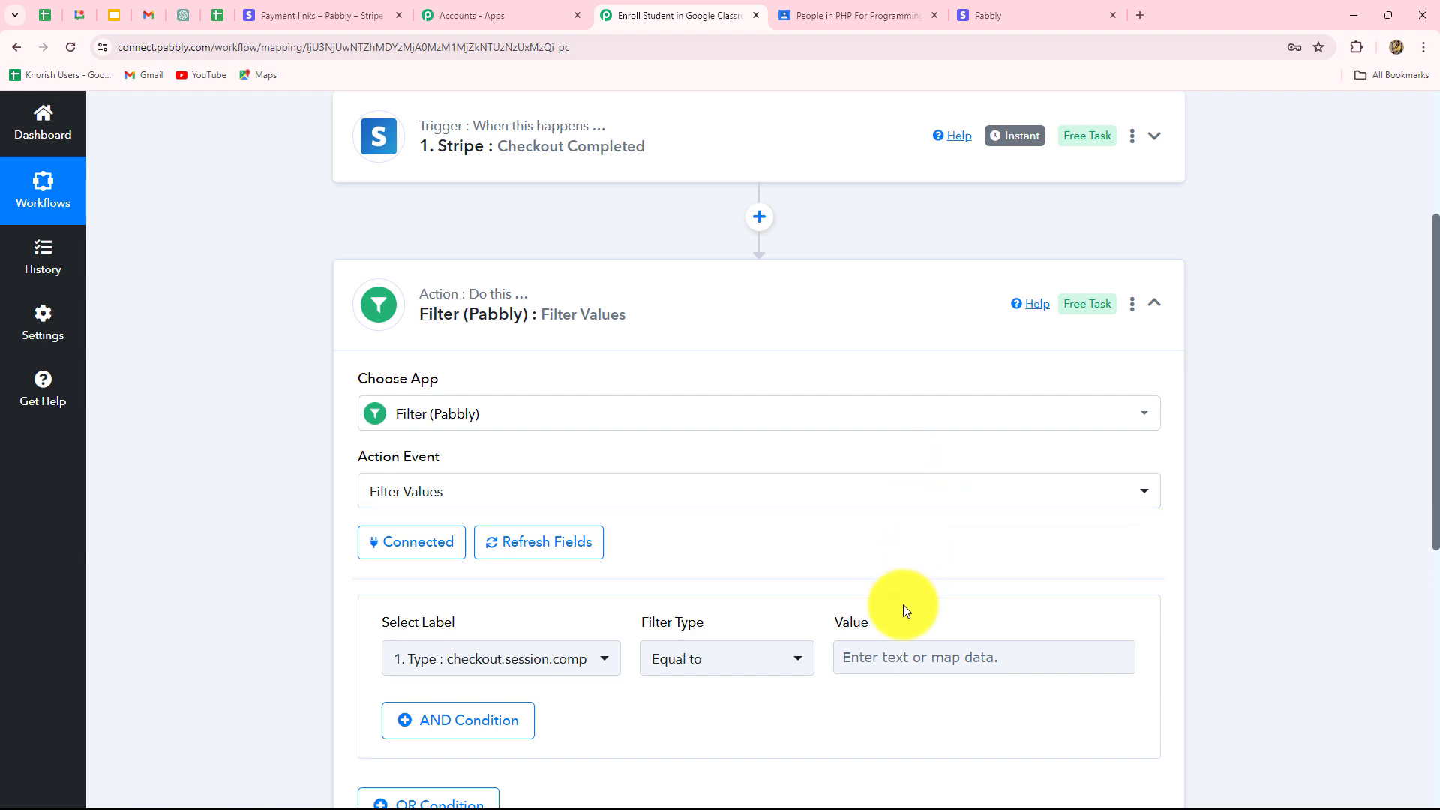
scroll(866, 574, "down", 4)
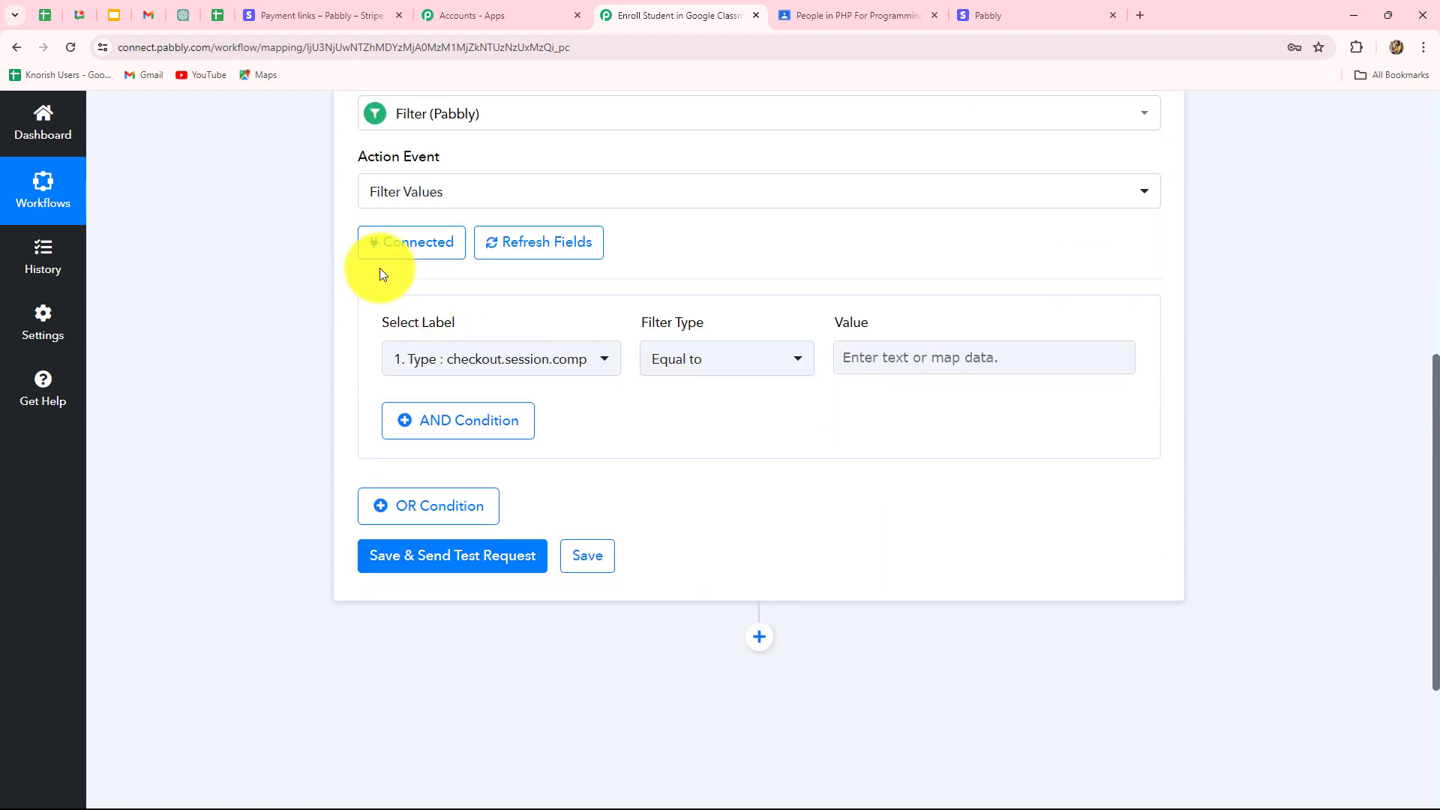
Set the filter condition label to Stripe: Checkout Completed's Data Object Payment Link with Equal to.
left_click(499, 361)
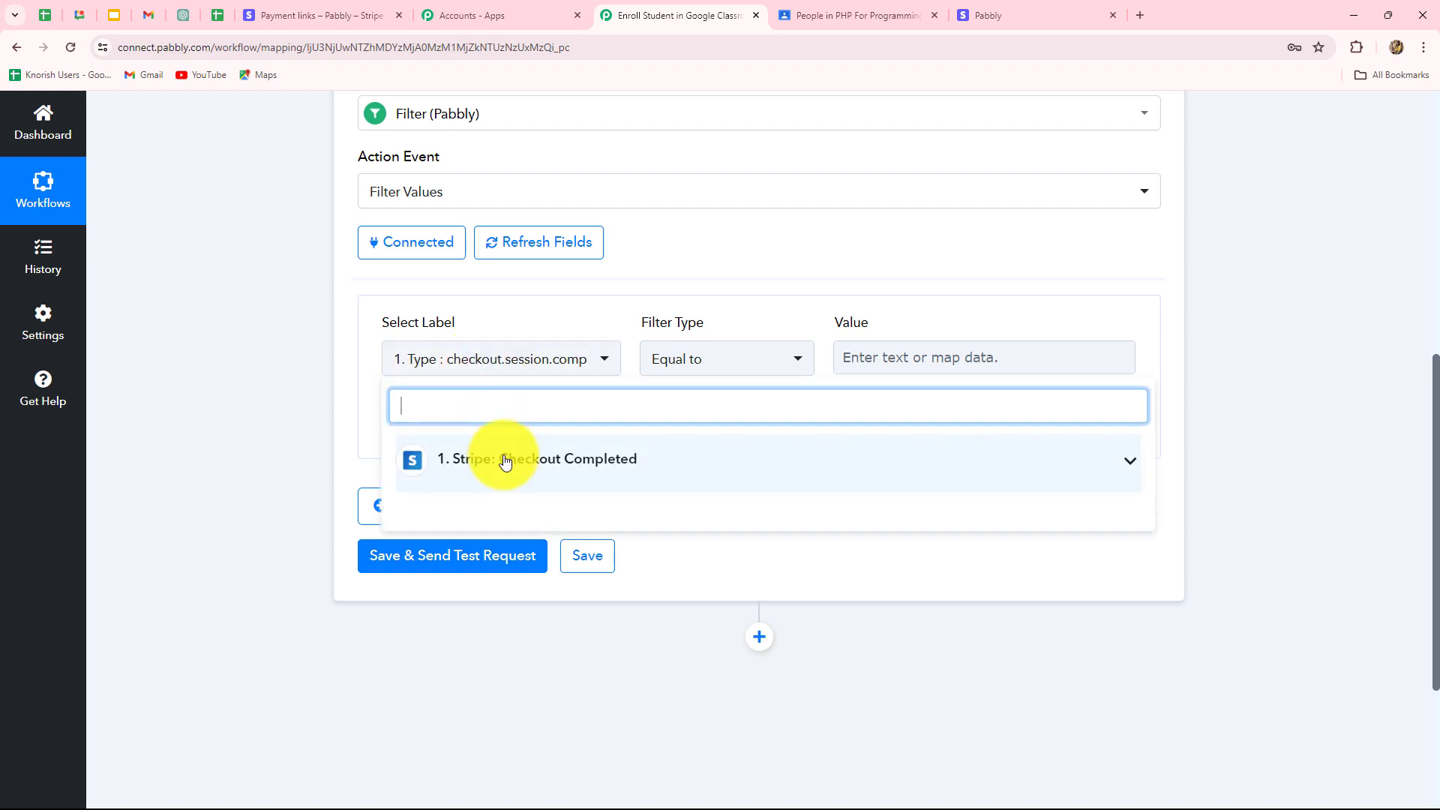
left_click(480, 463)
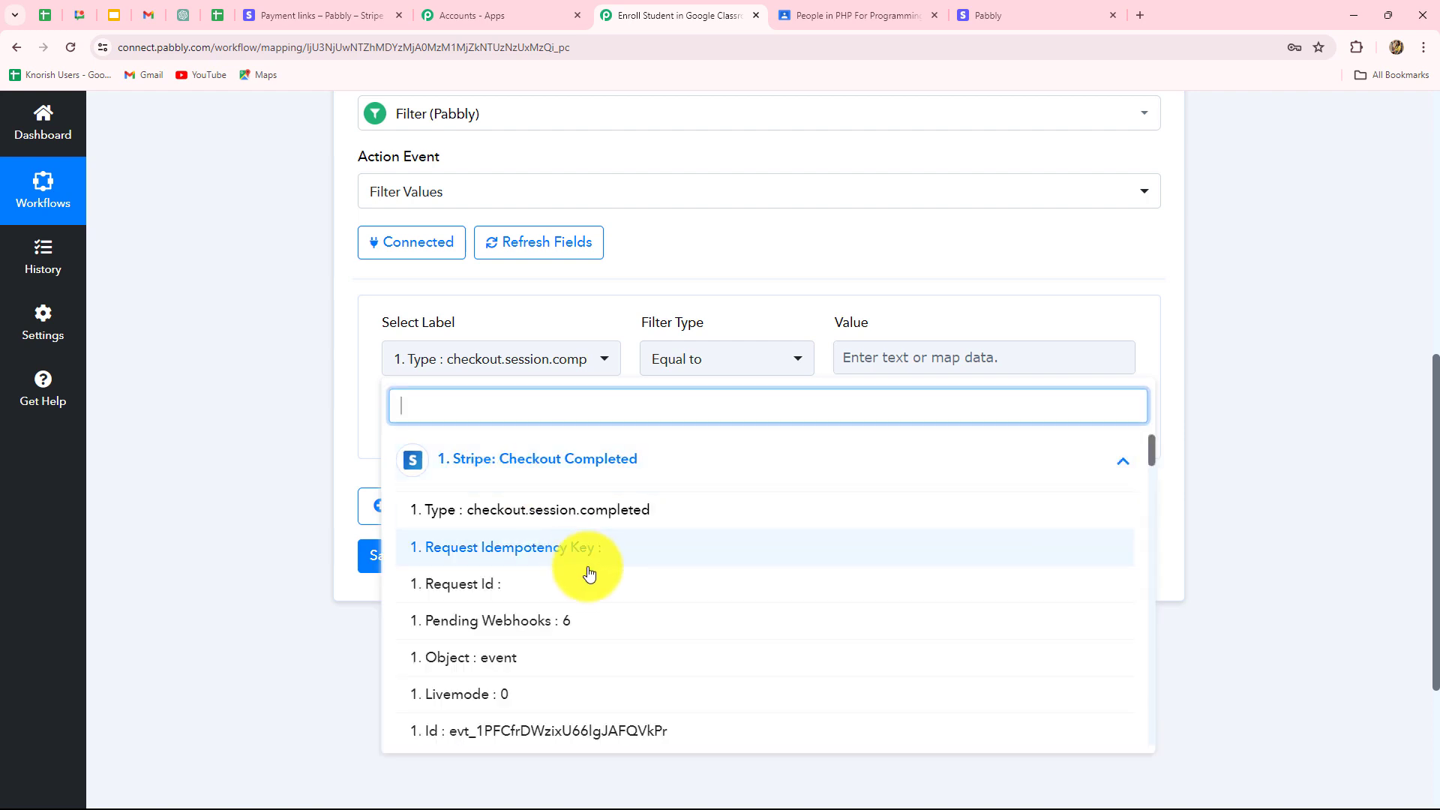
scroll(592, 585, "down", 2)
scroll(600, 608, "down", 8)
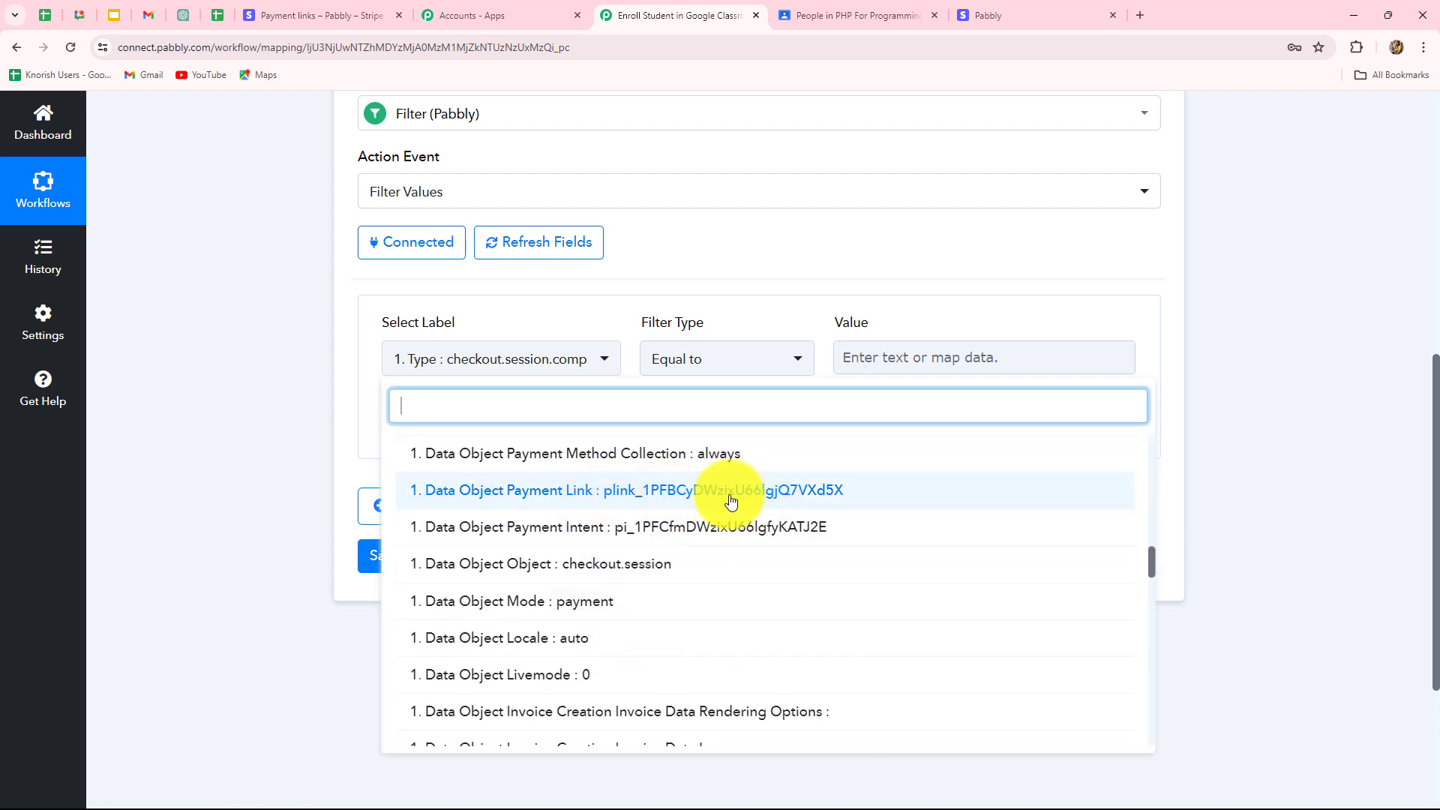
left_click(699, 491)
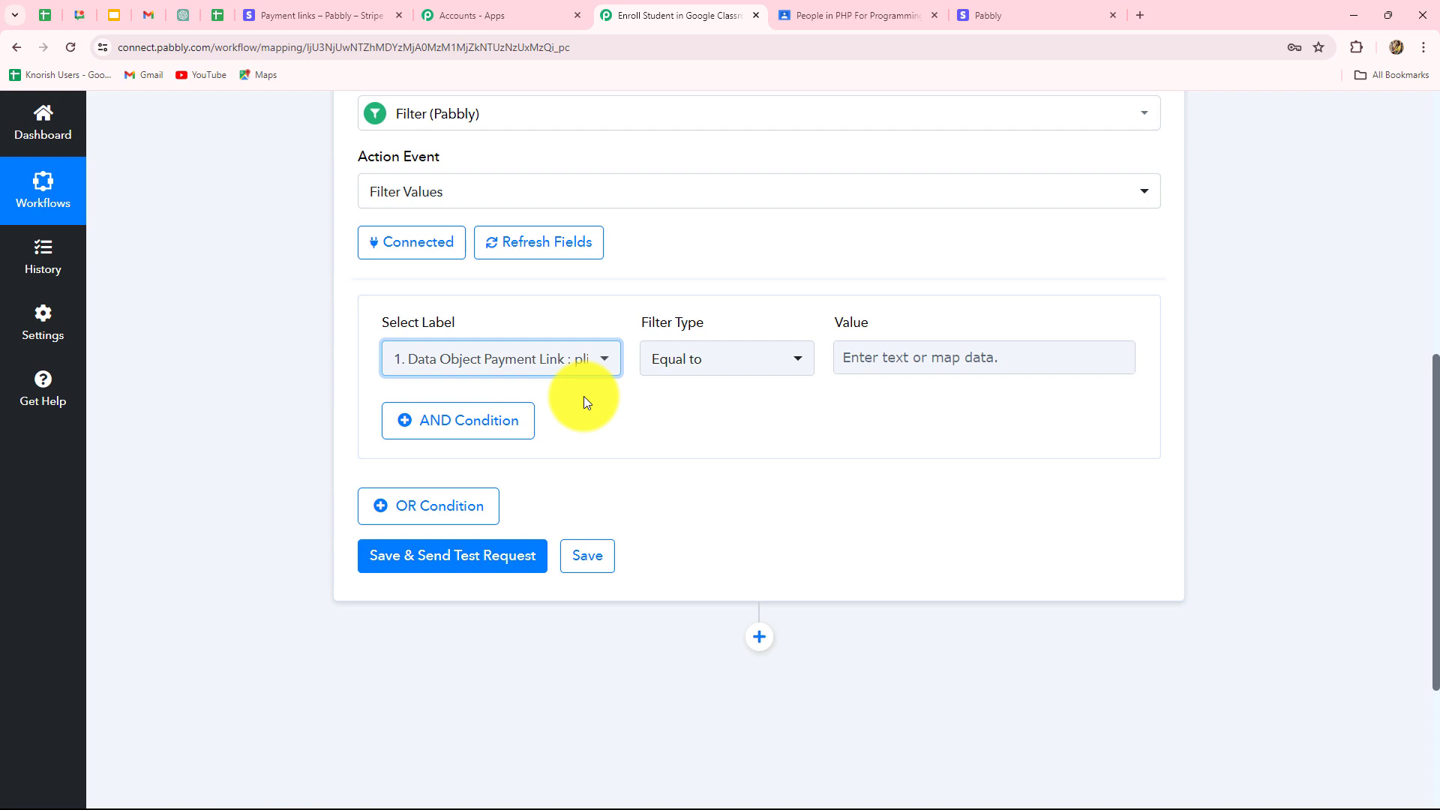
left_click(571, 366)
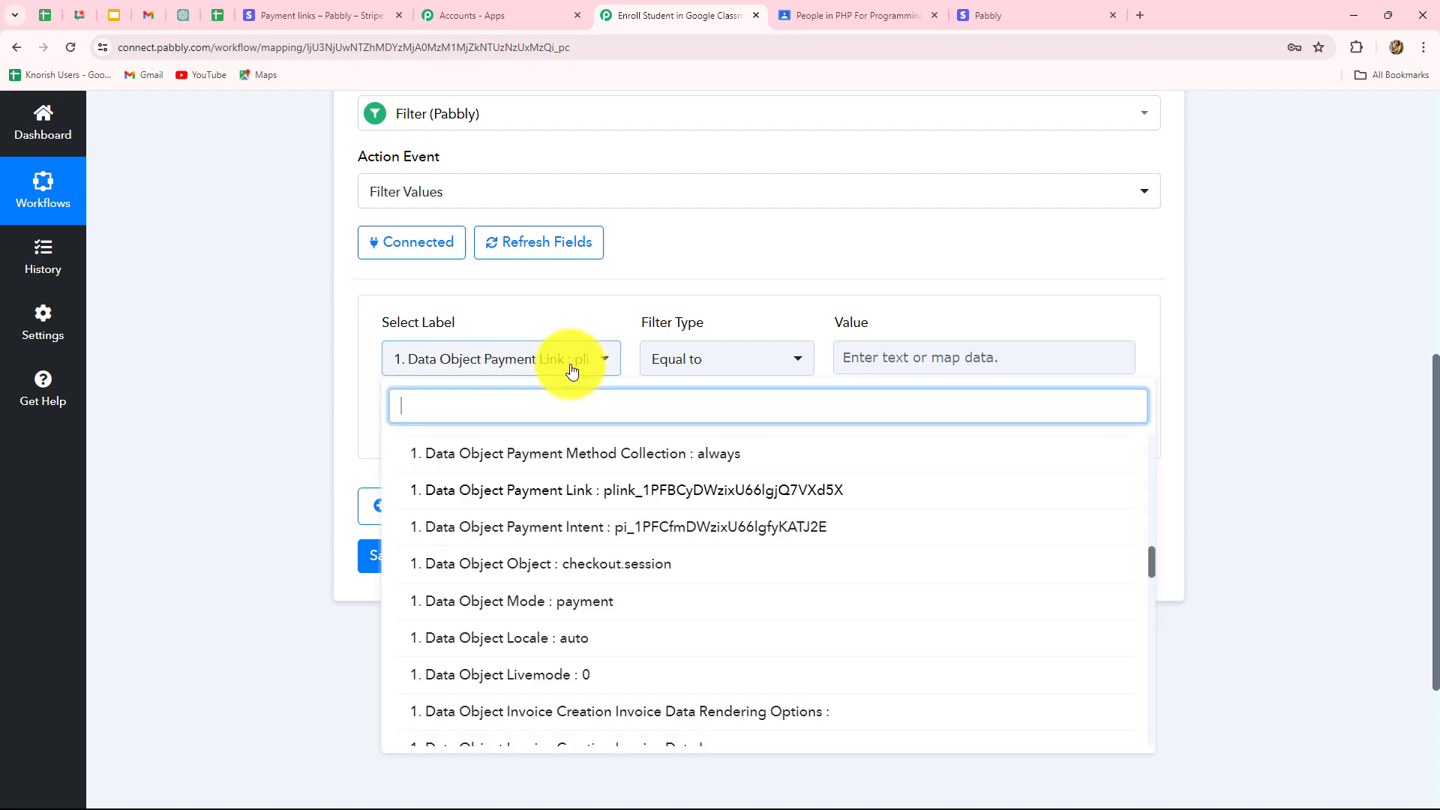
left_click(283, 386)
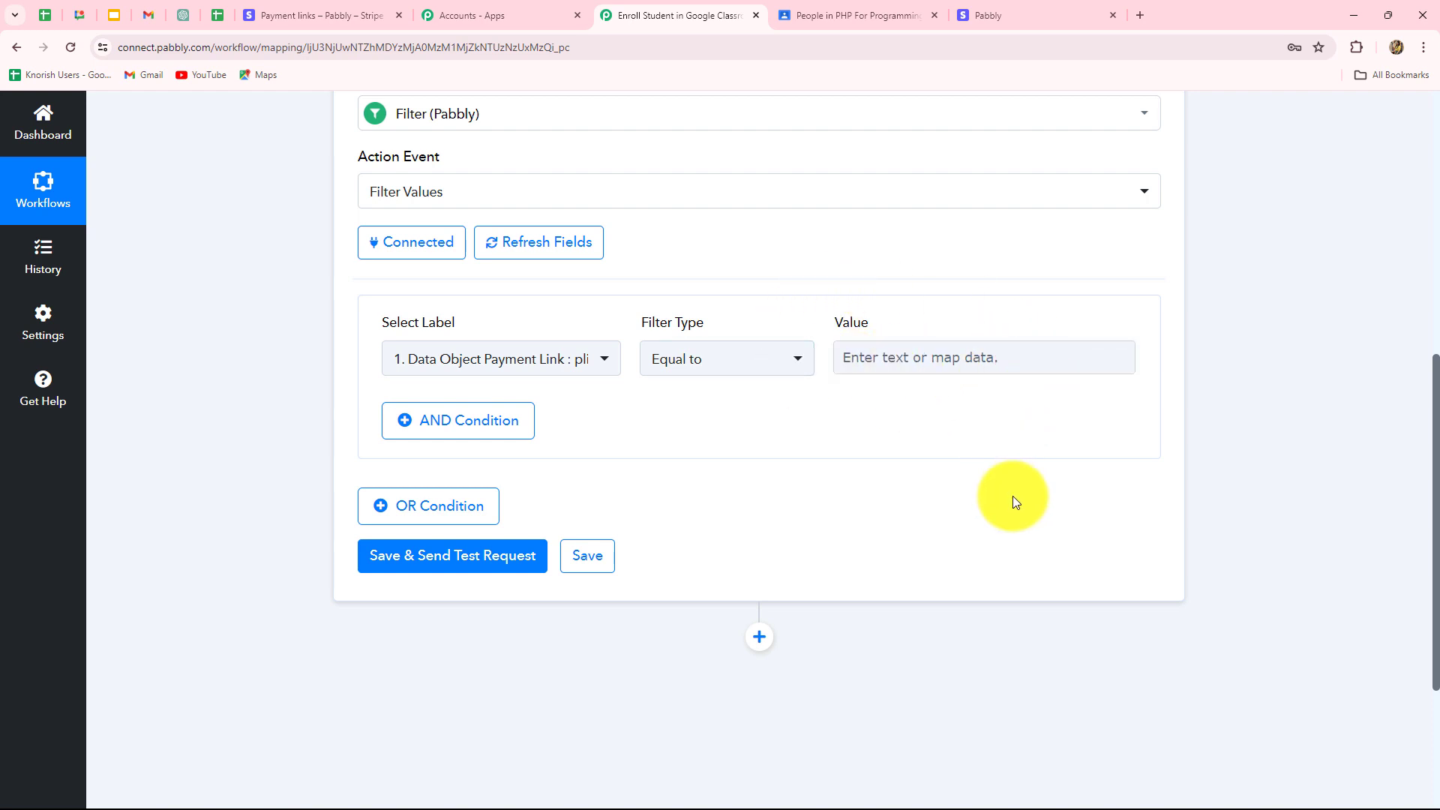
left_click(872, 366)
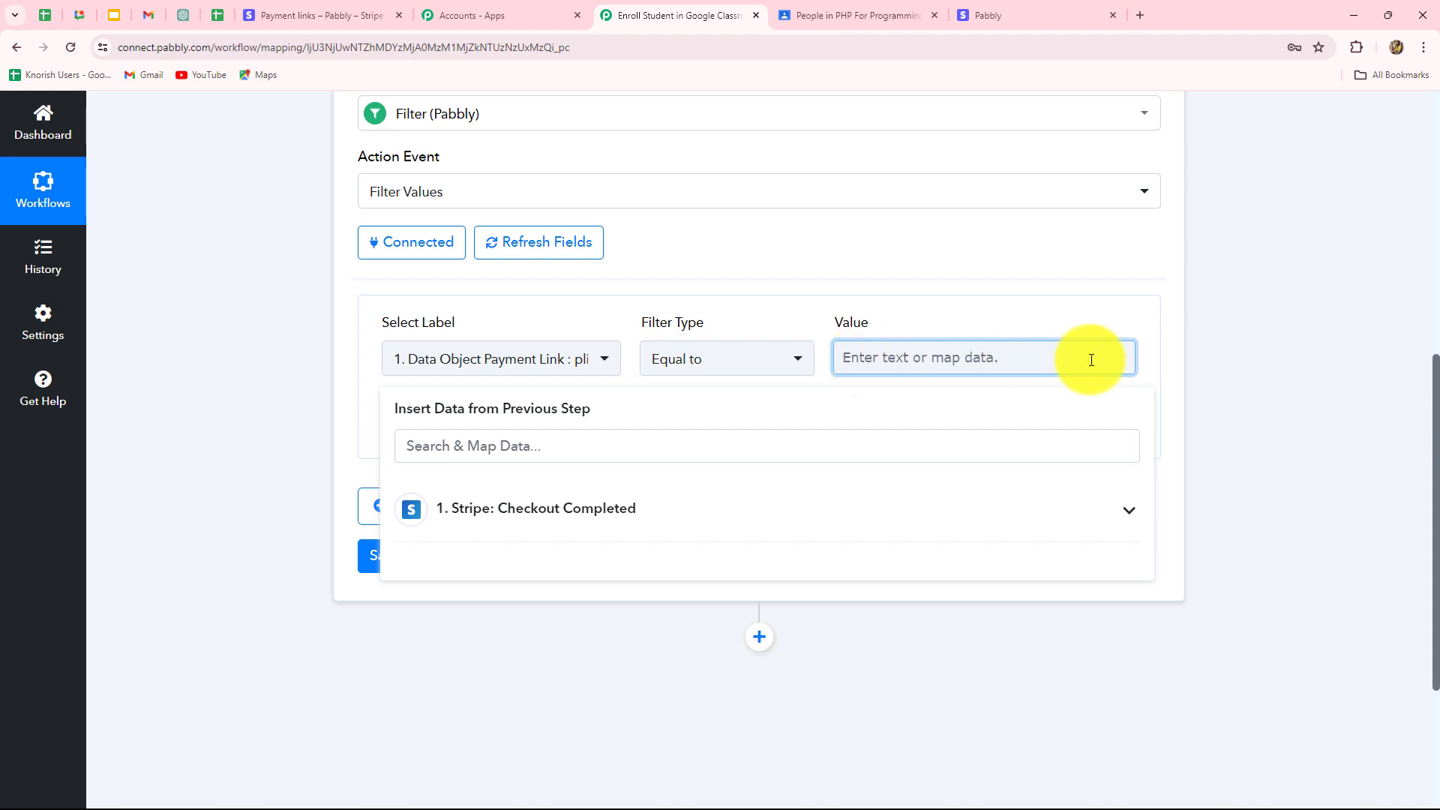
left_click(340, 15)
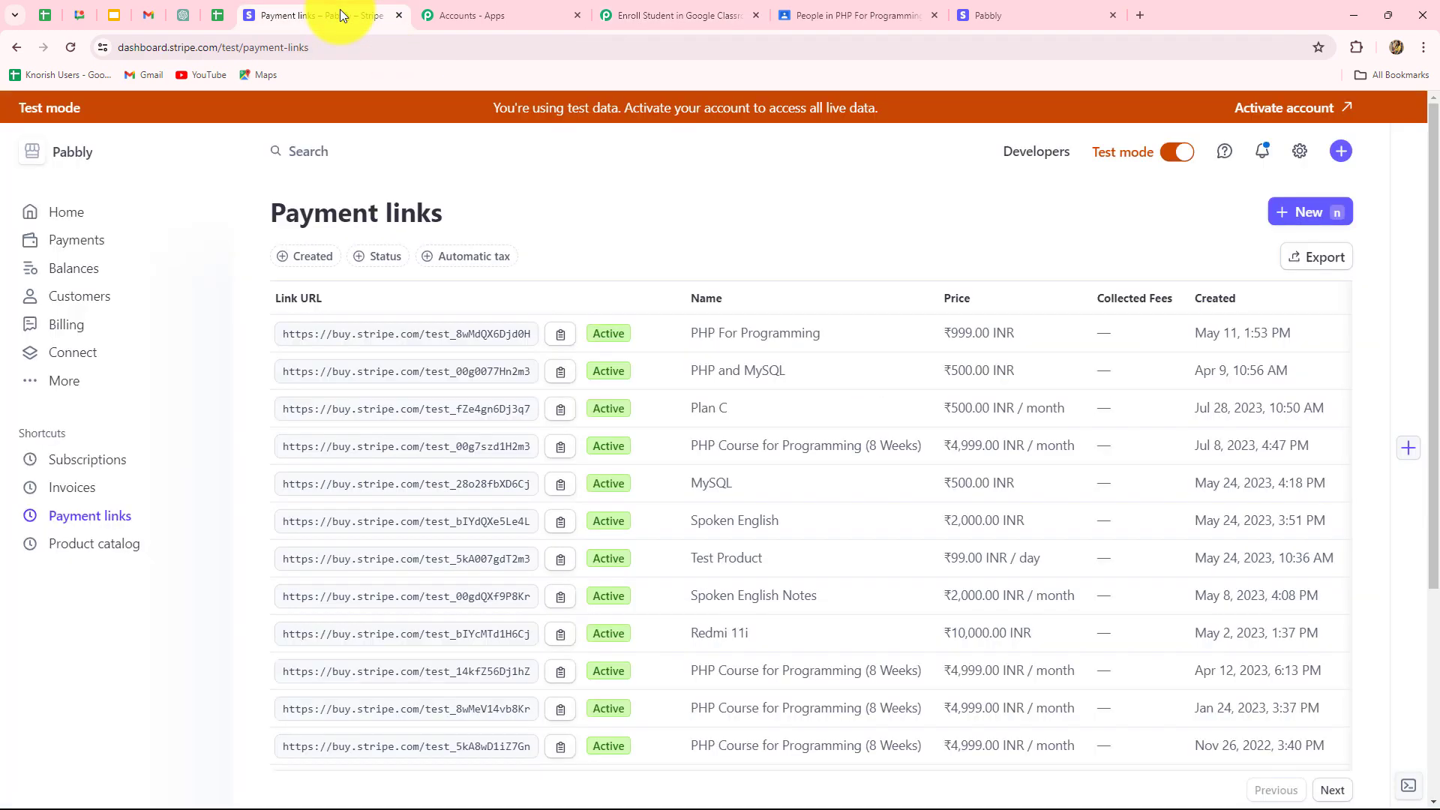
left_click(710, 339)
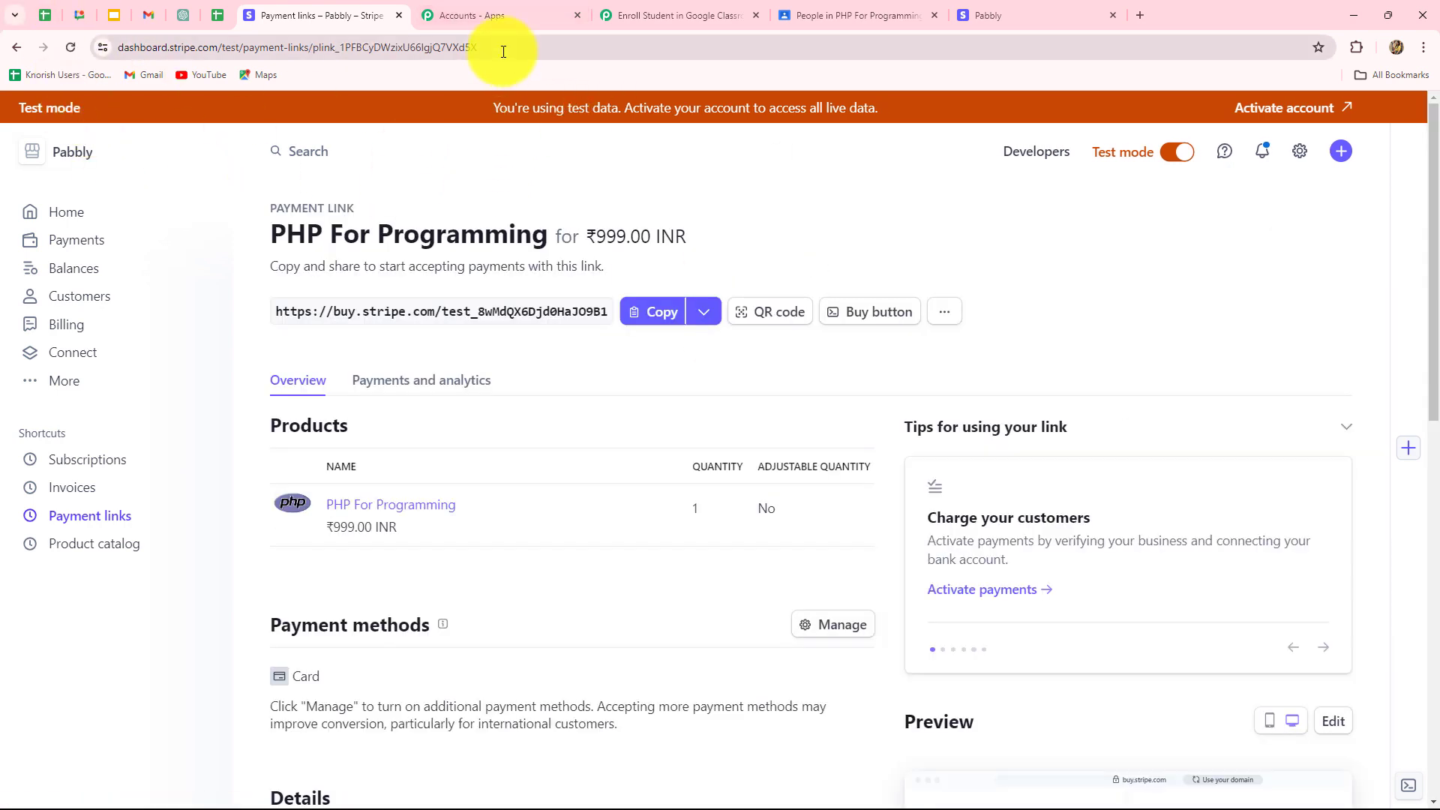
left_click_drag(503, 52, 314, 67)
key("ctrl+c")
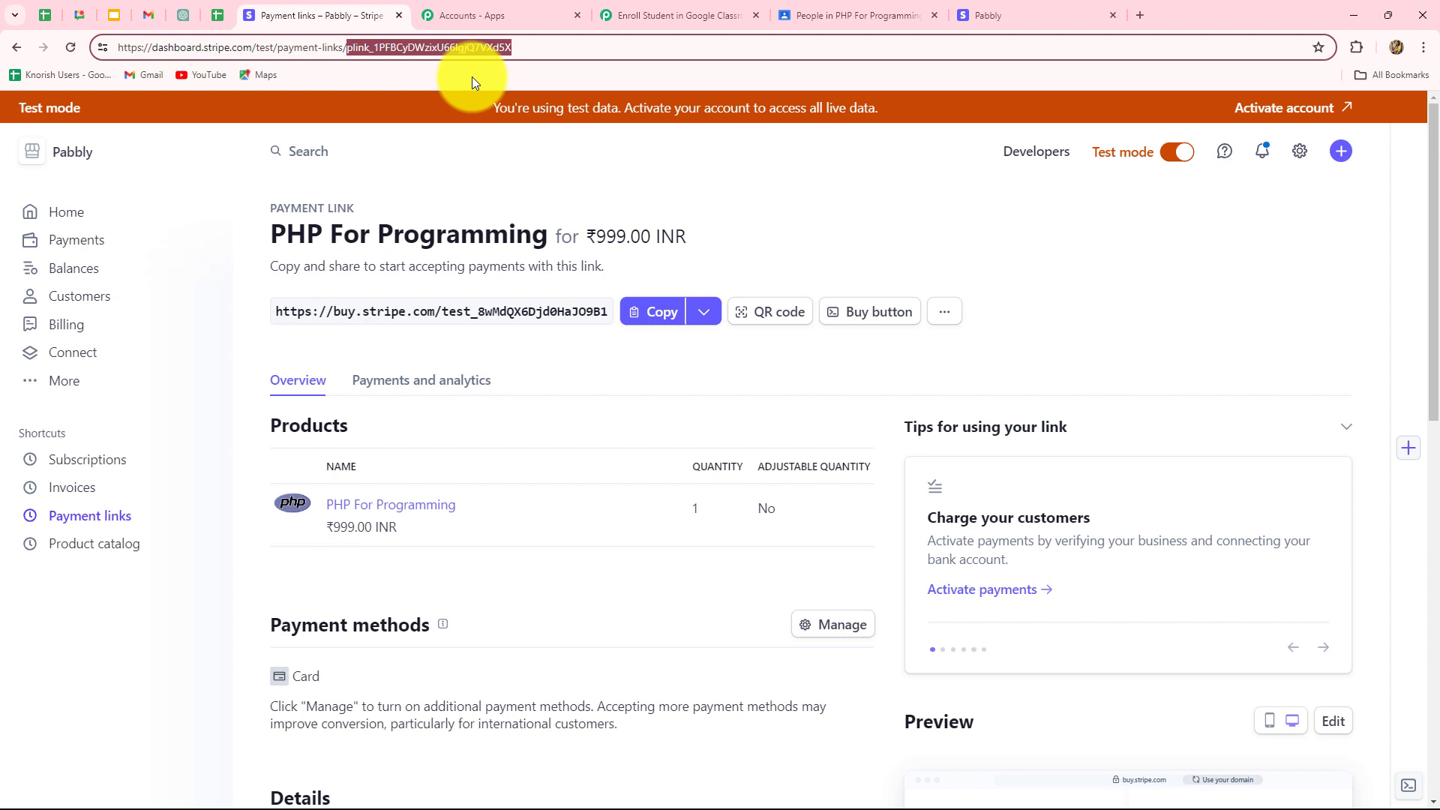
left_click(645, 15)
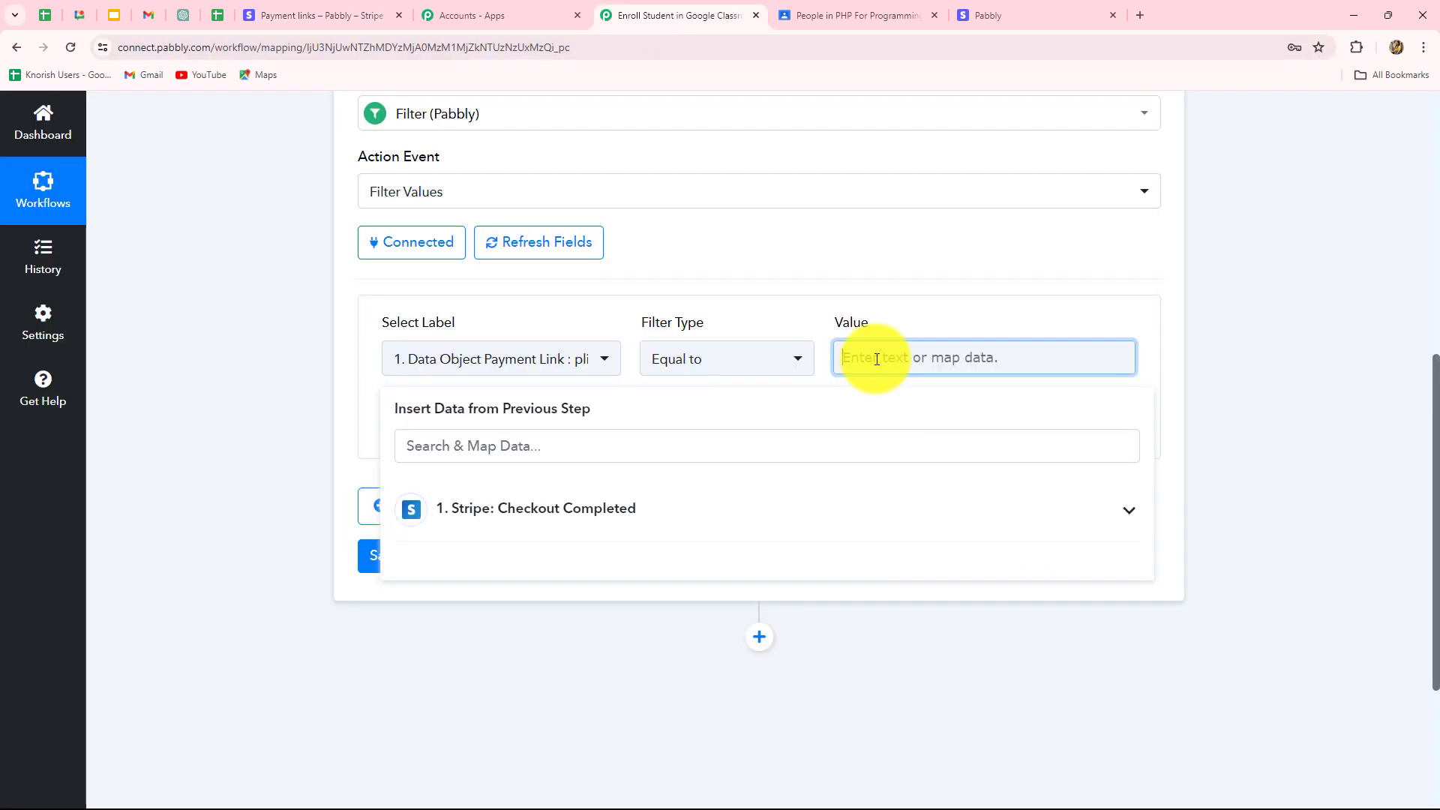
Paste the payment link ID as the filter Value, then save and test, getting Condition is true.
key("ctrl+v")
left_click(1207, 342)
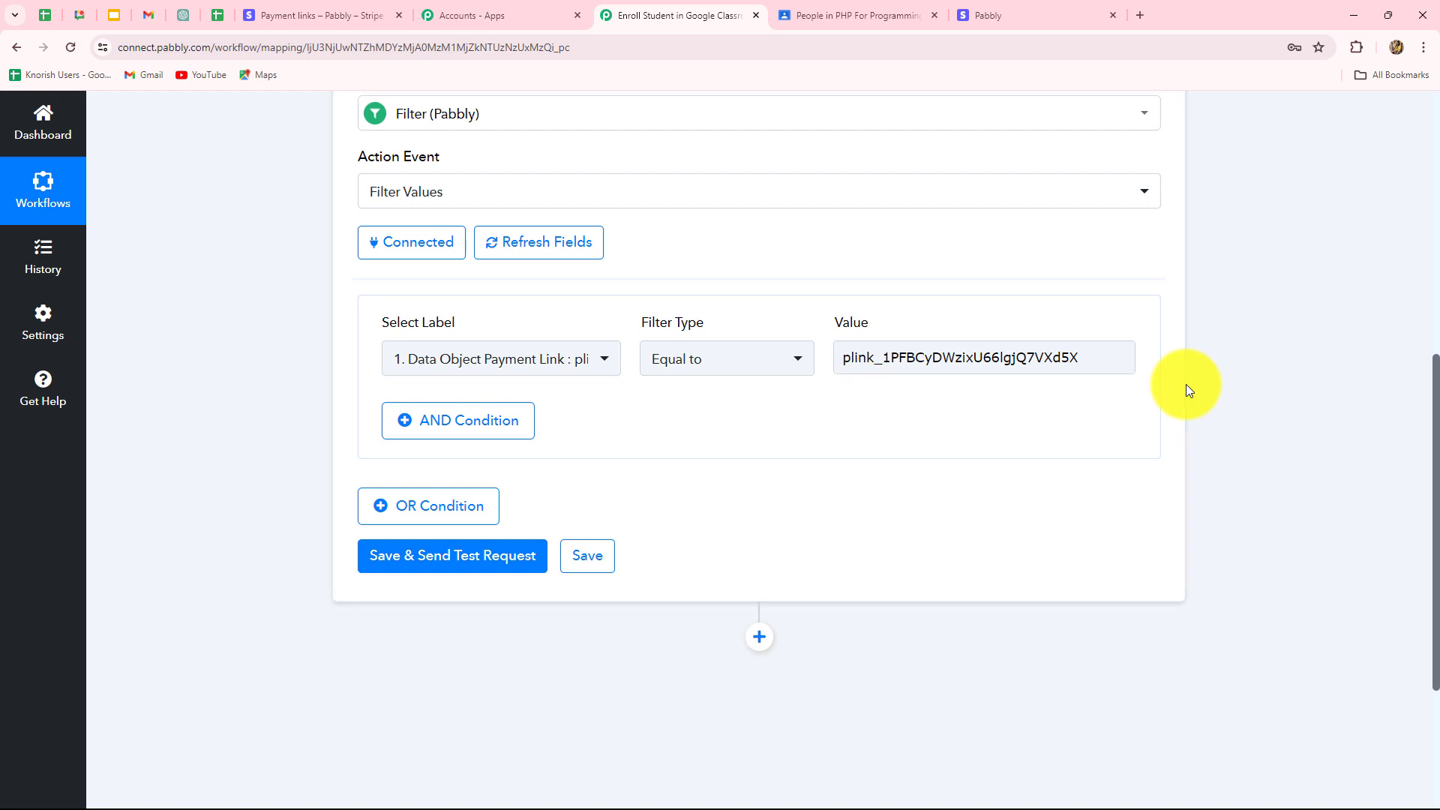
left_click(462, 564)
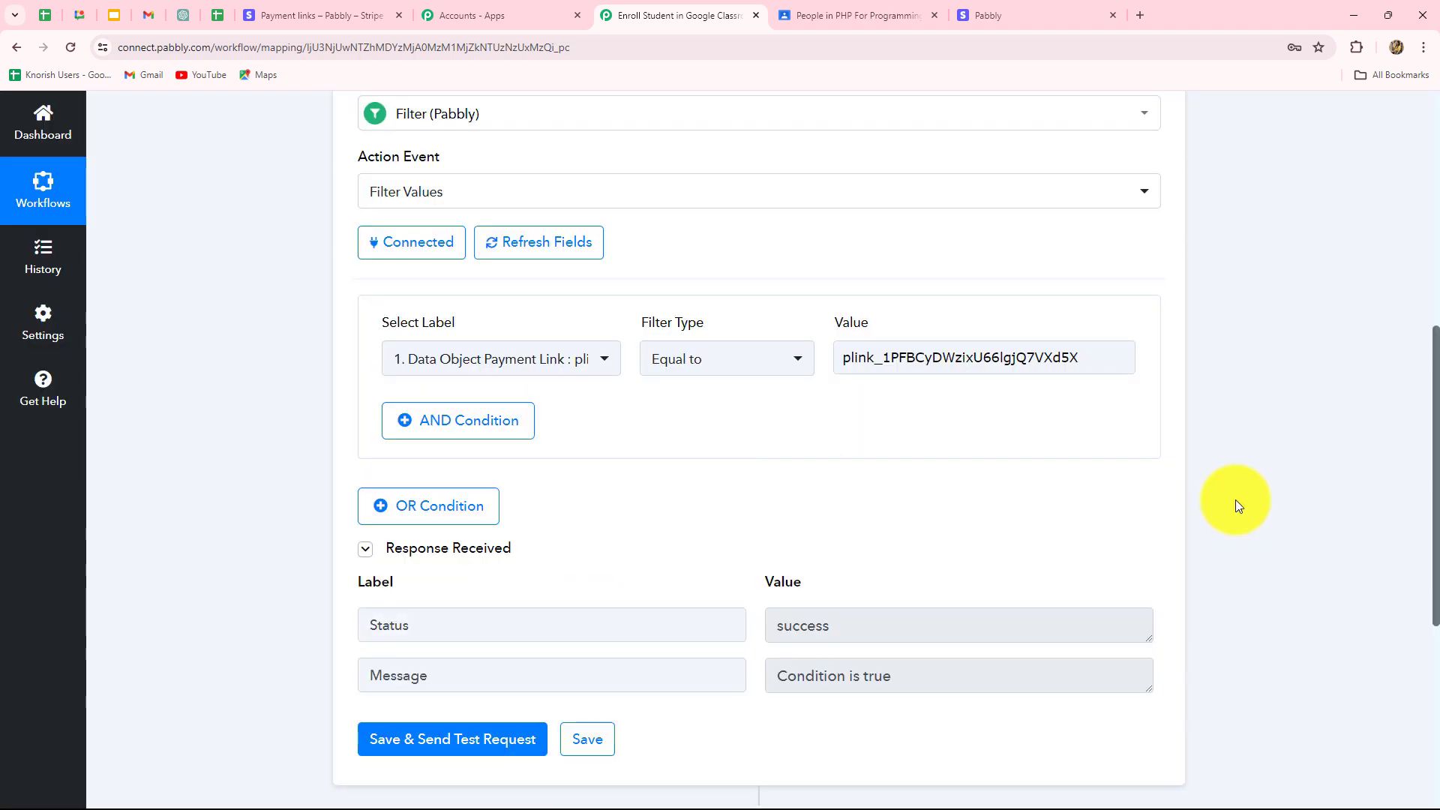
scroll(1235, 500, "down", 4)
left_click_drag(945, 373, 615, 376)
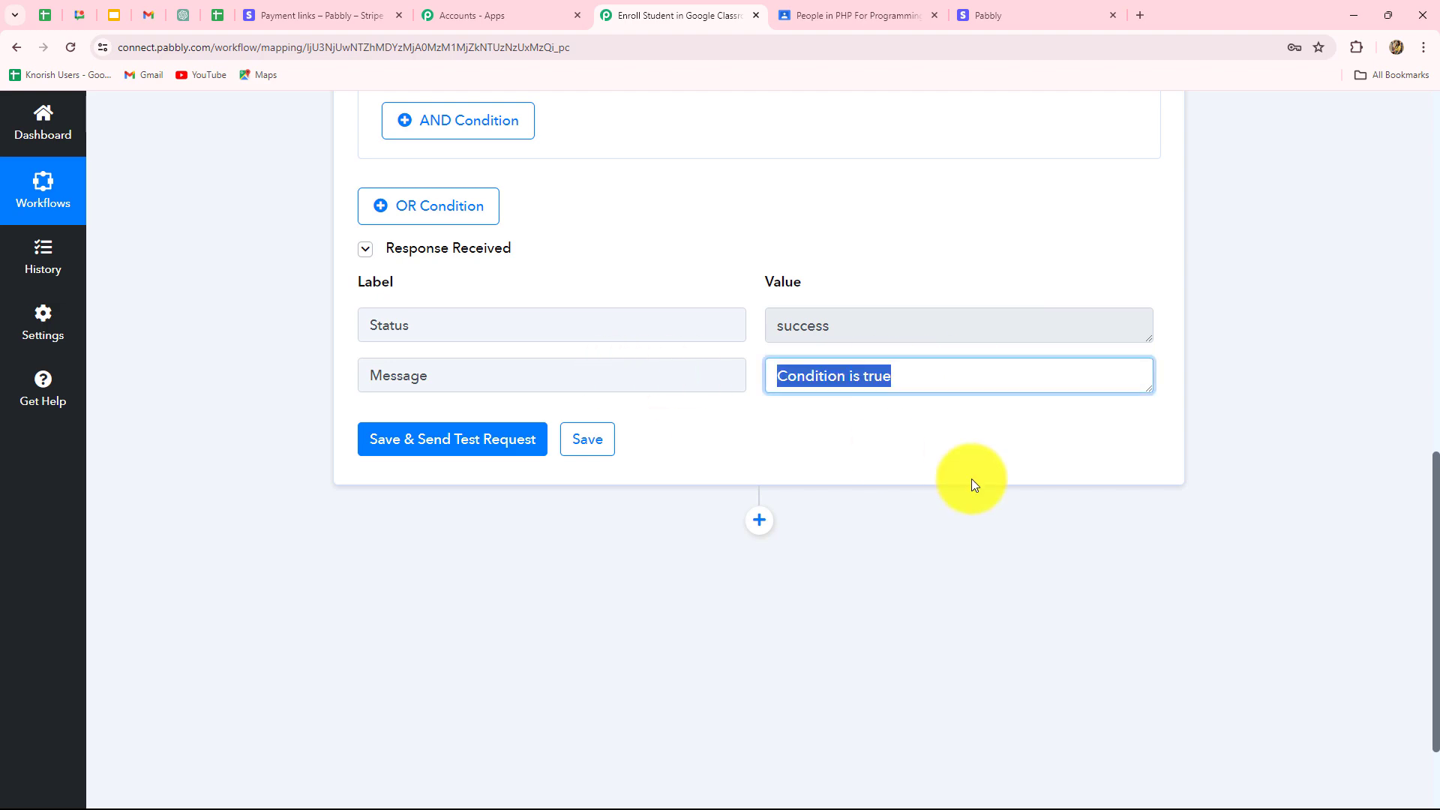
scroll(974, 480, "up", 4)
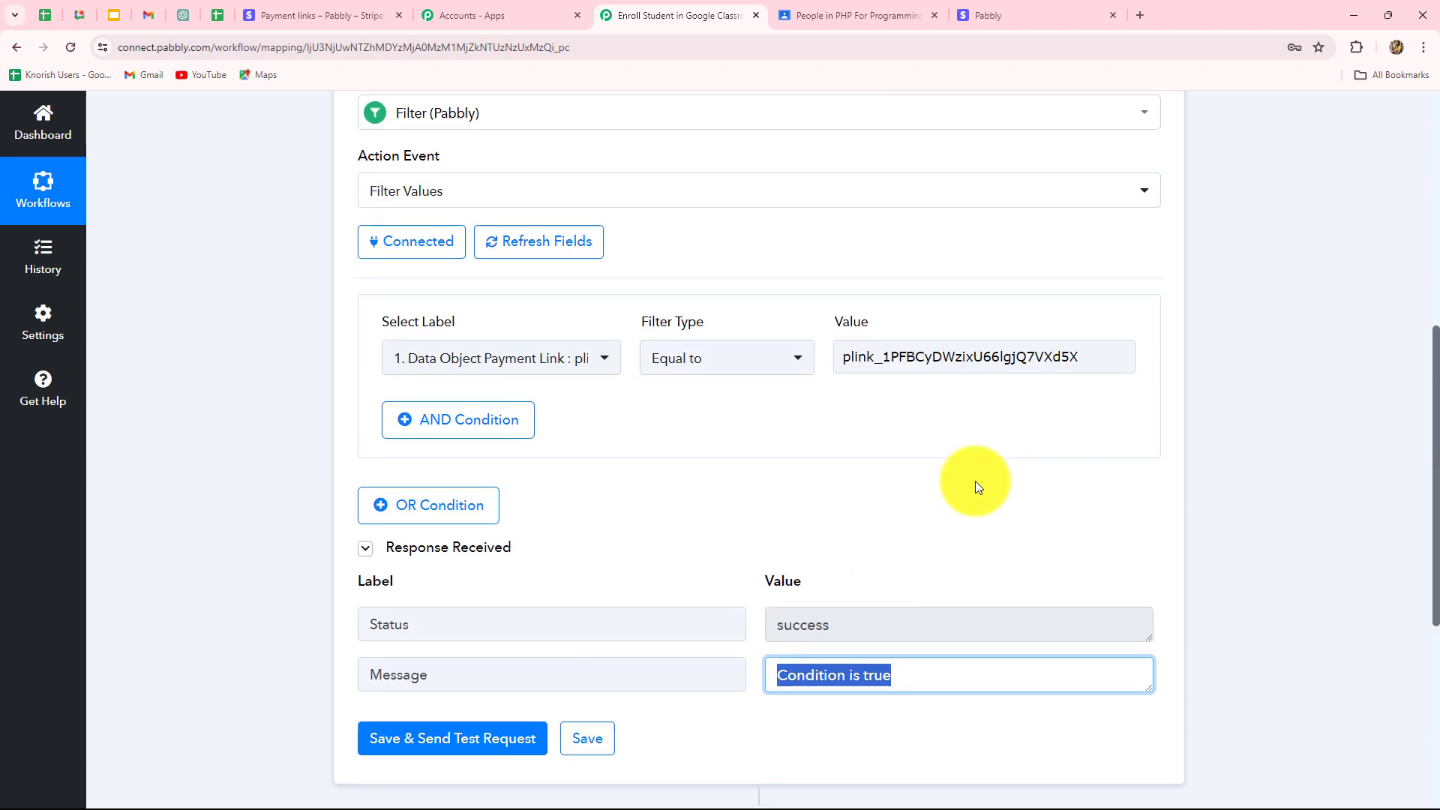
scroll(975, 482, "down", 4)
scroll(976, 486, "down", 2)
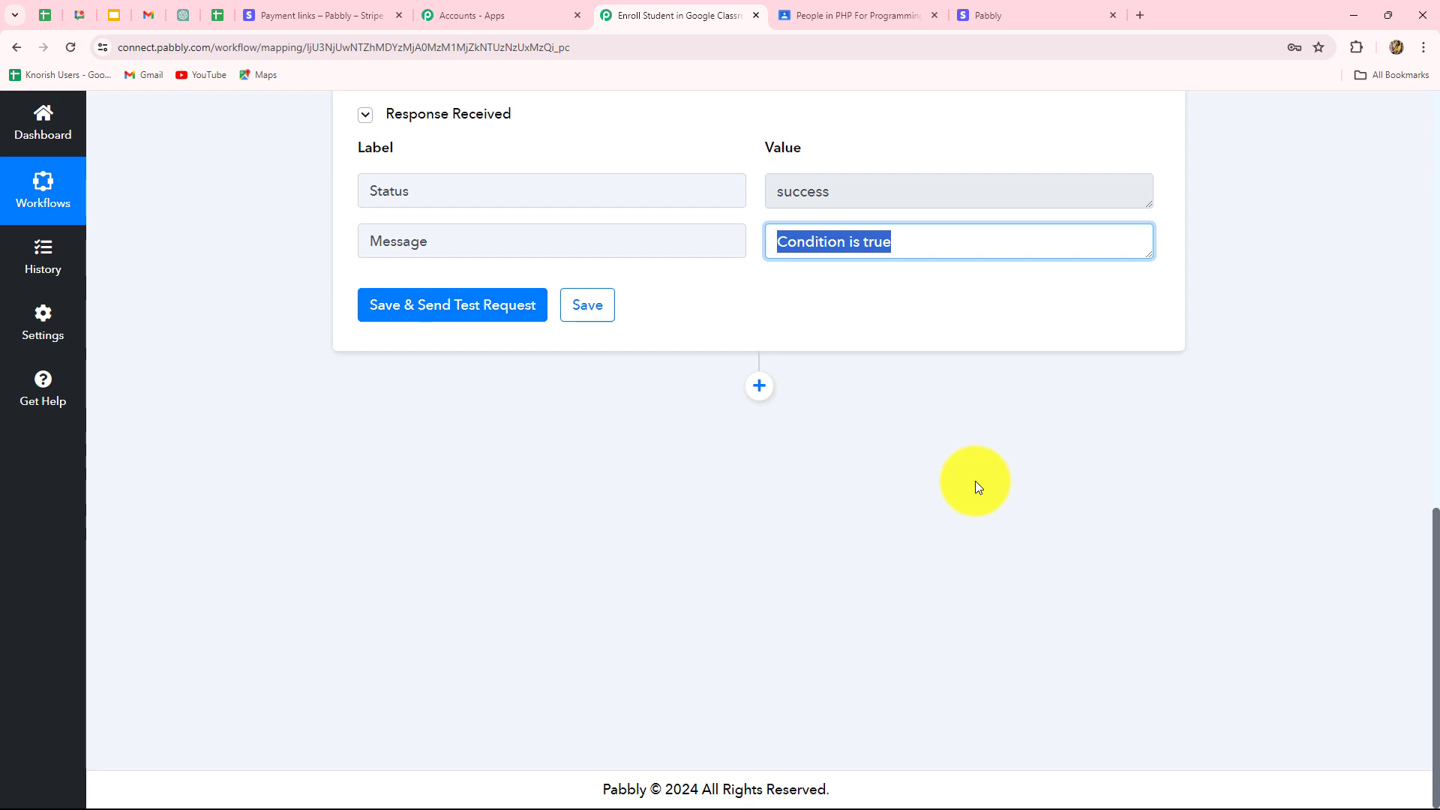
Open the Stream page of the PHP For Programming class in Google Classroom.
left_click(842, 12)
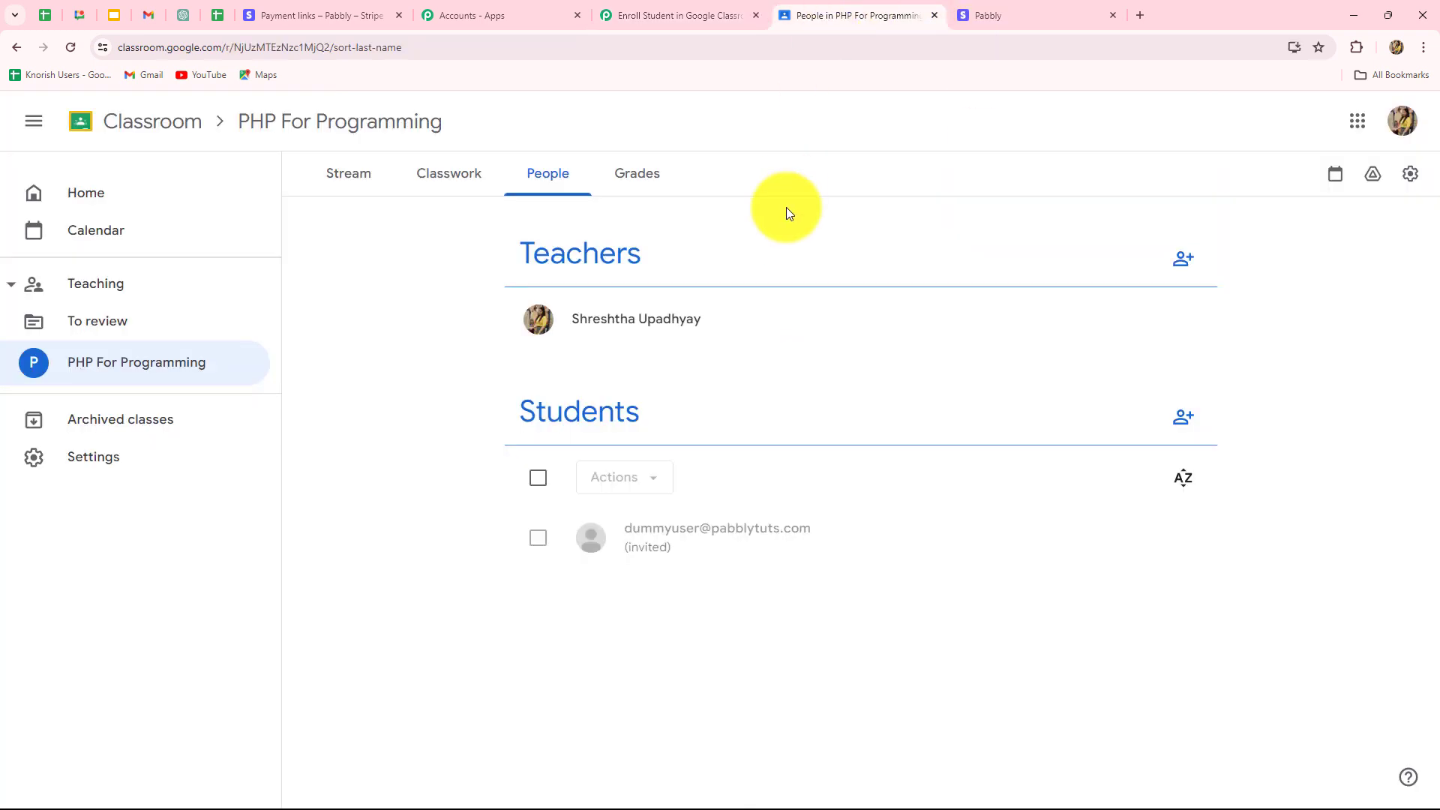
left_click(387, 190)
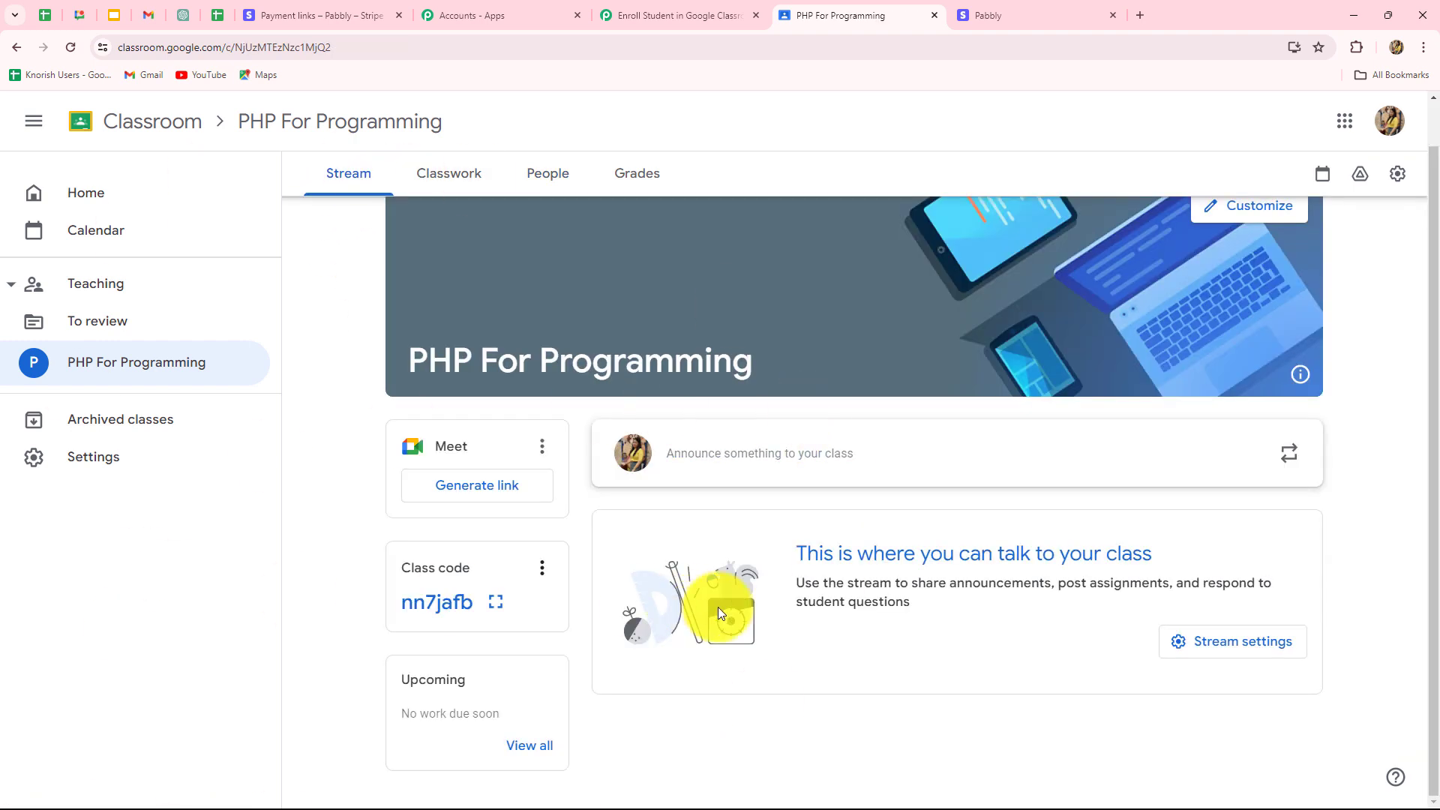
scroll(731, 612, "up", 1)
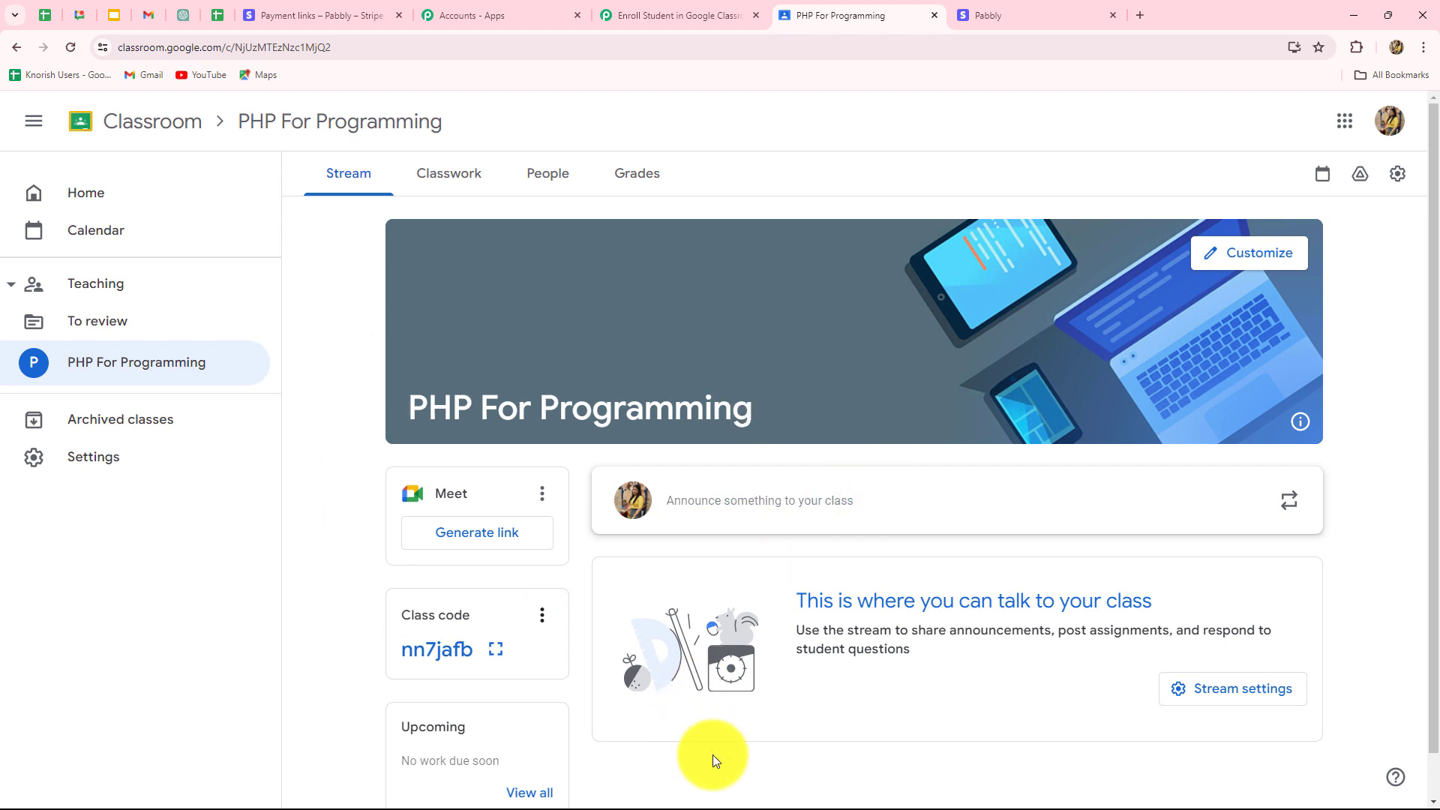
Add a step below the filter, search 'Google C' and select Google Classroom as its app.
scroll(713, 754, "down", 1)
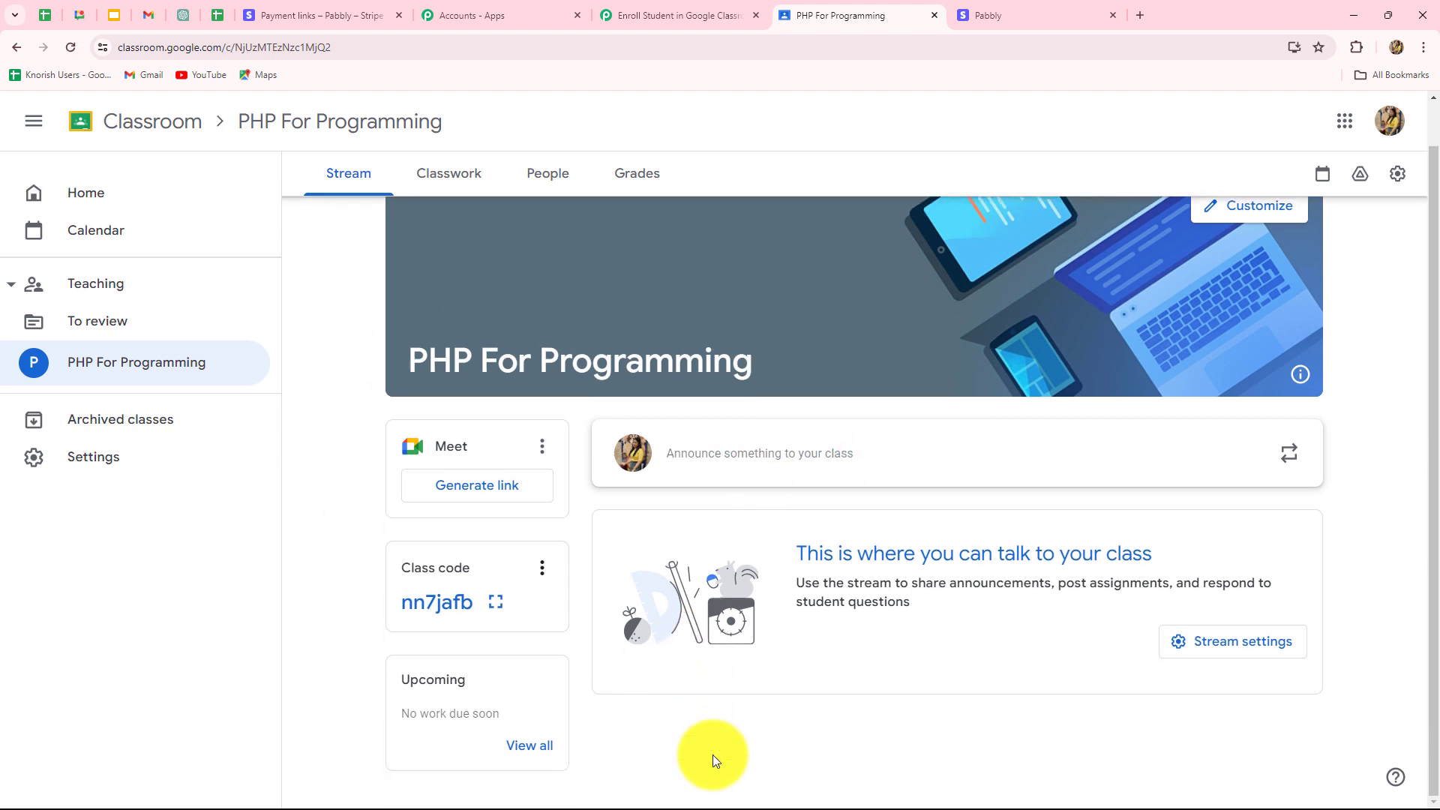
left_click(654, 12)
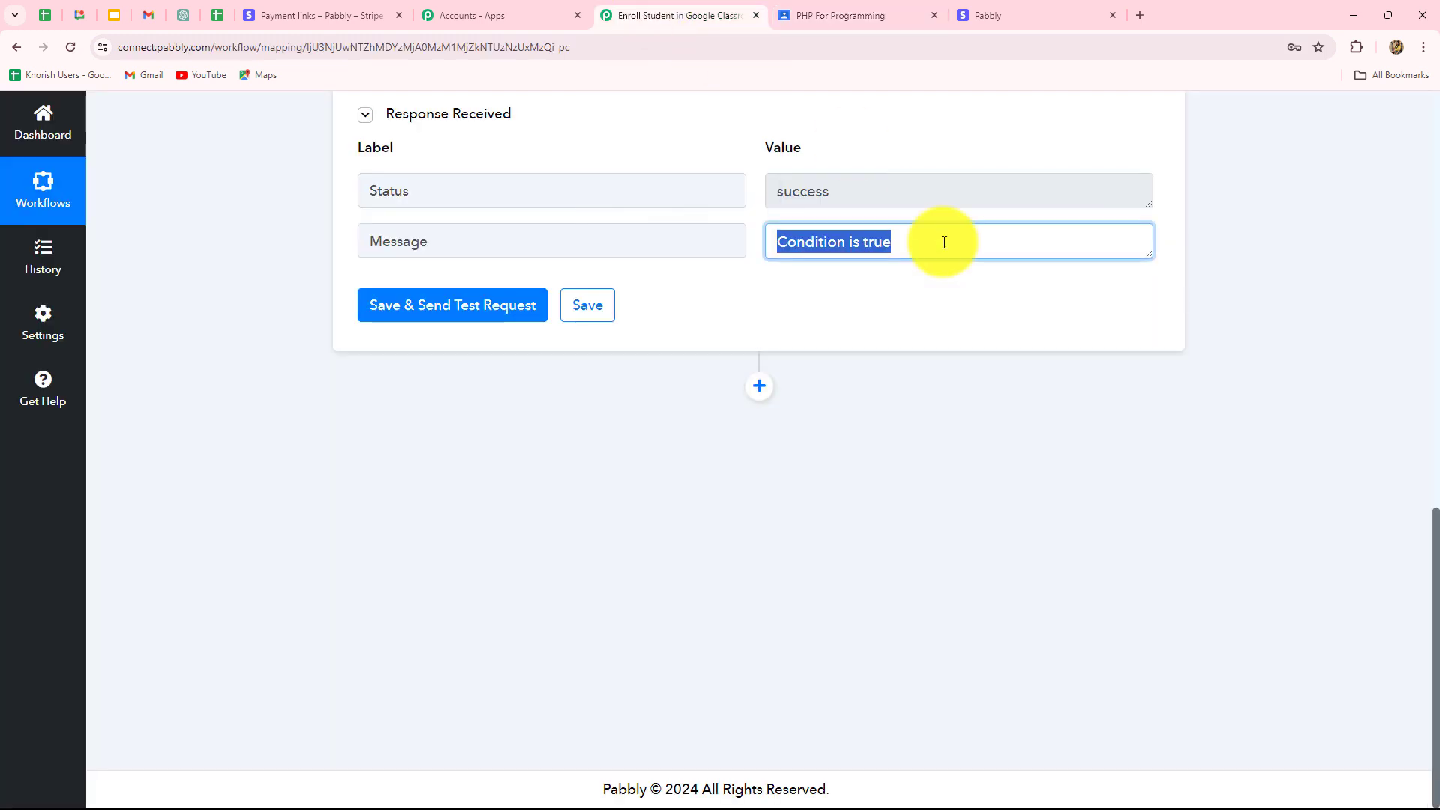
left_click(755, 387)
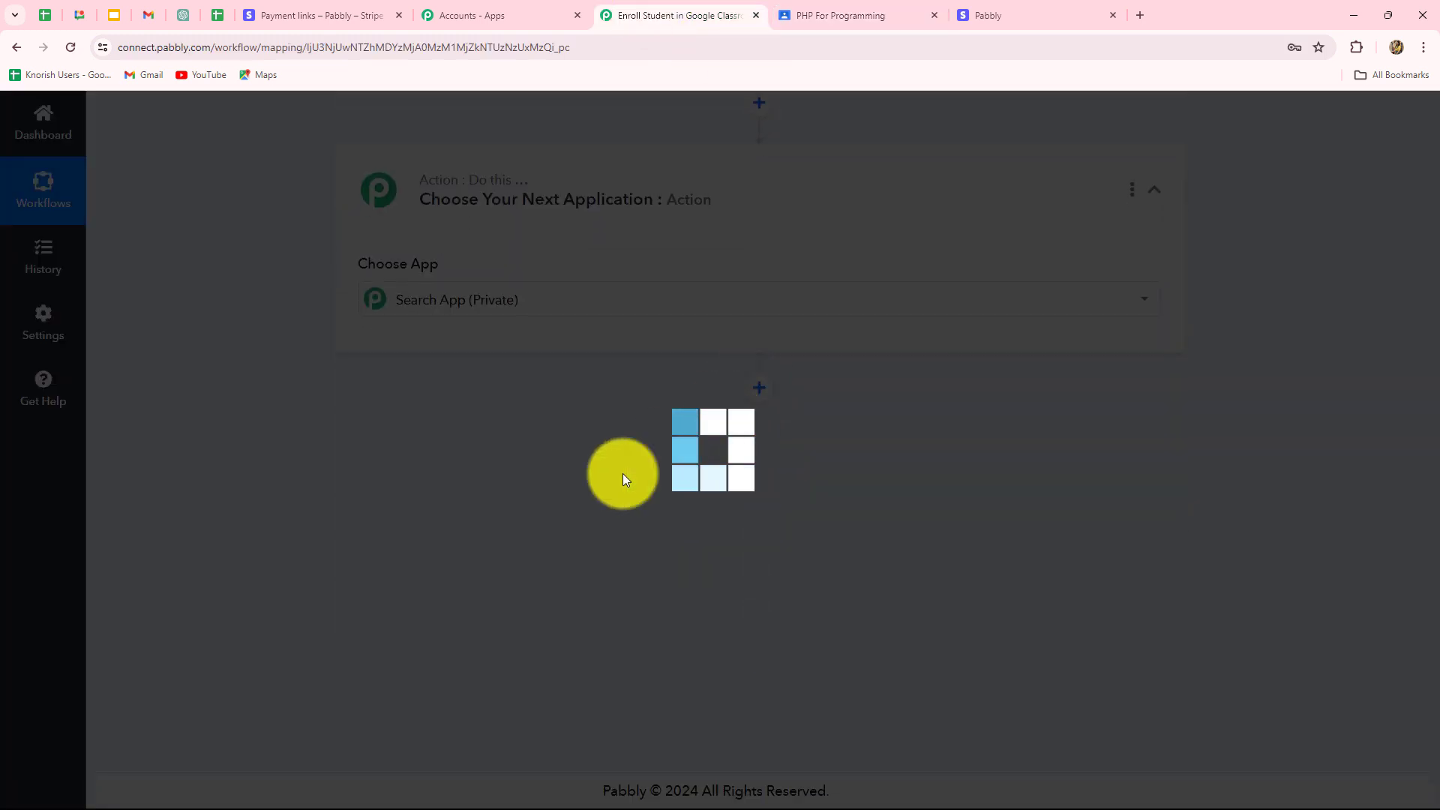
left_click(395, 412)
type("Google C")
left_click(822, 524)
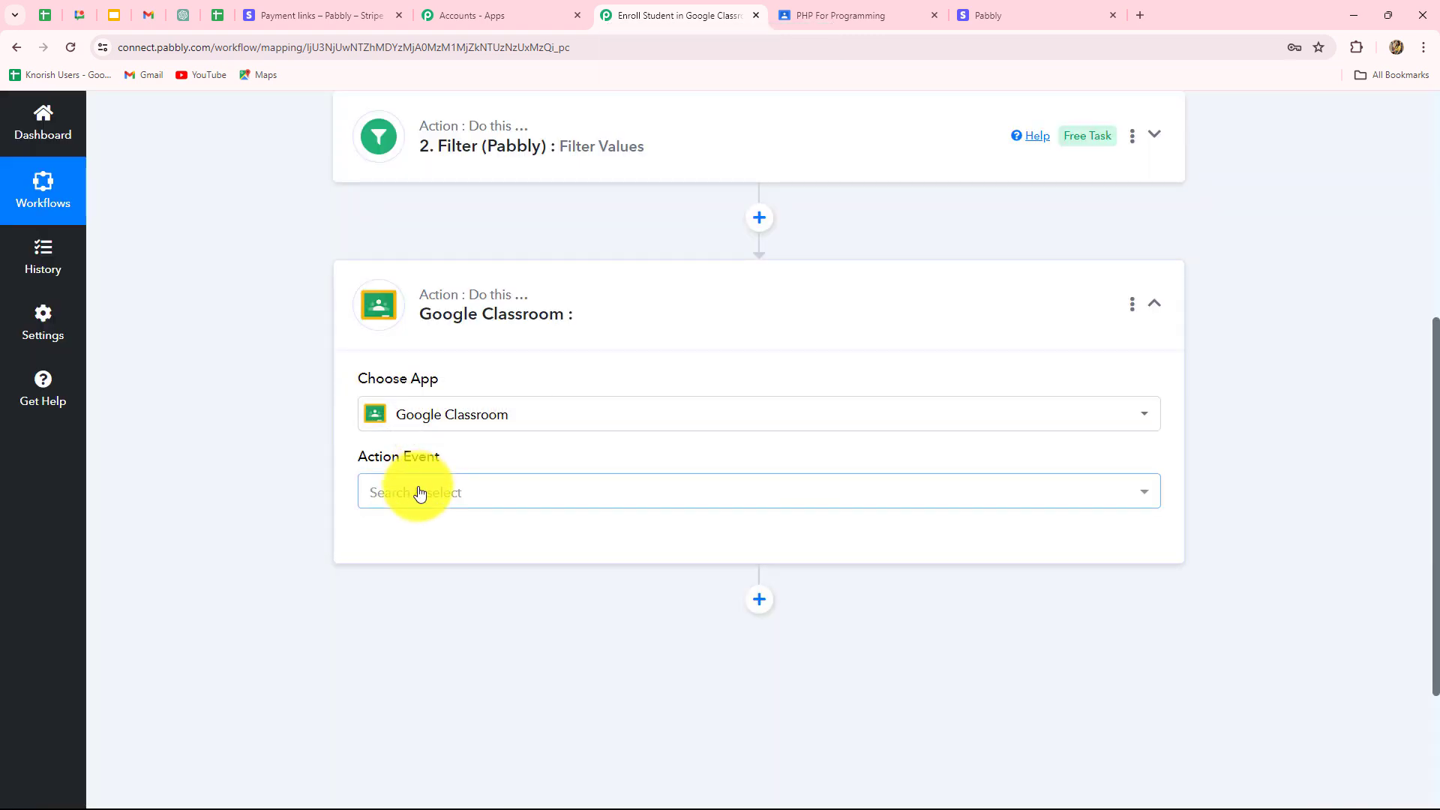
Choose Create Invitation as the Google Classroom action event.
left_click(419, 491)
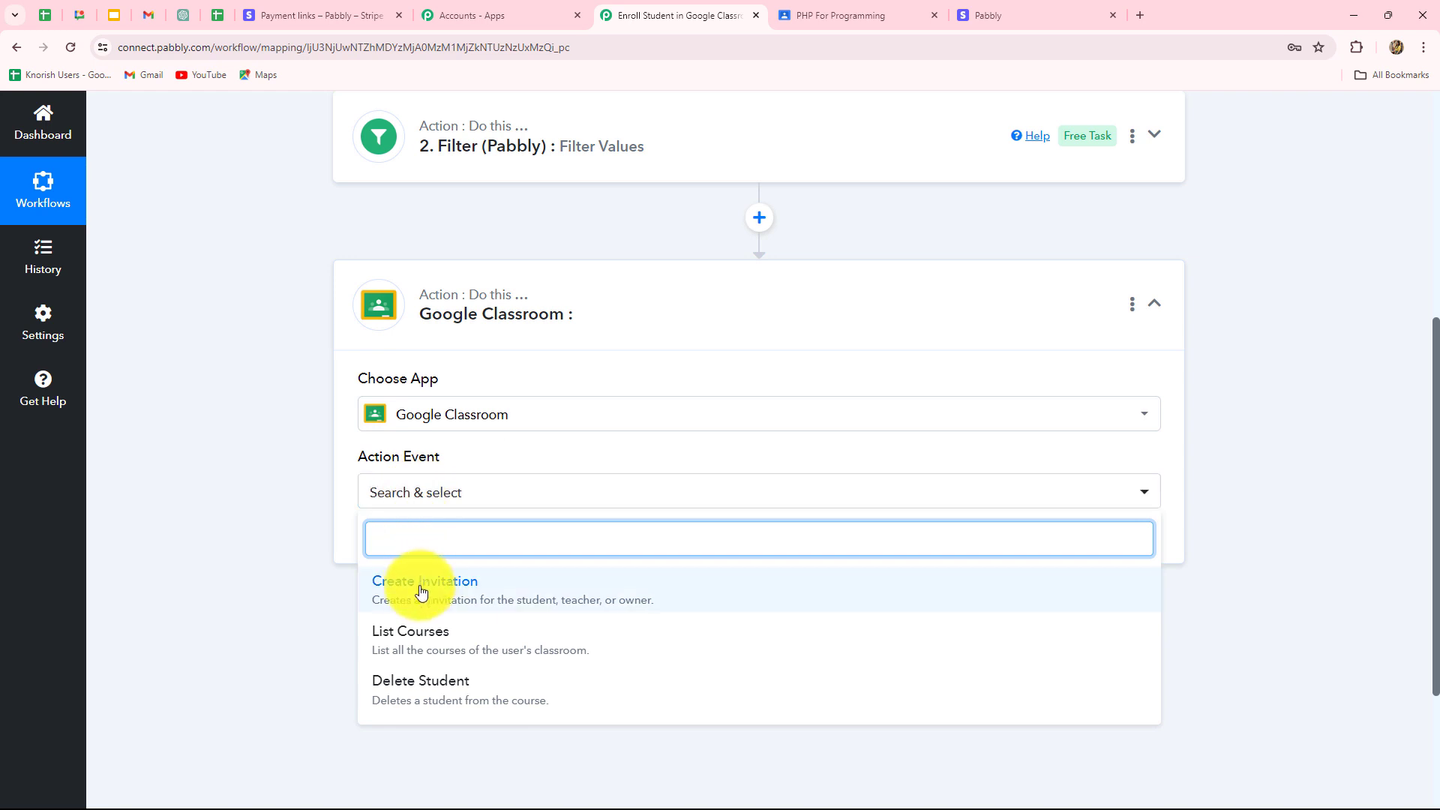
left_click(458, 596)
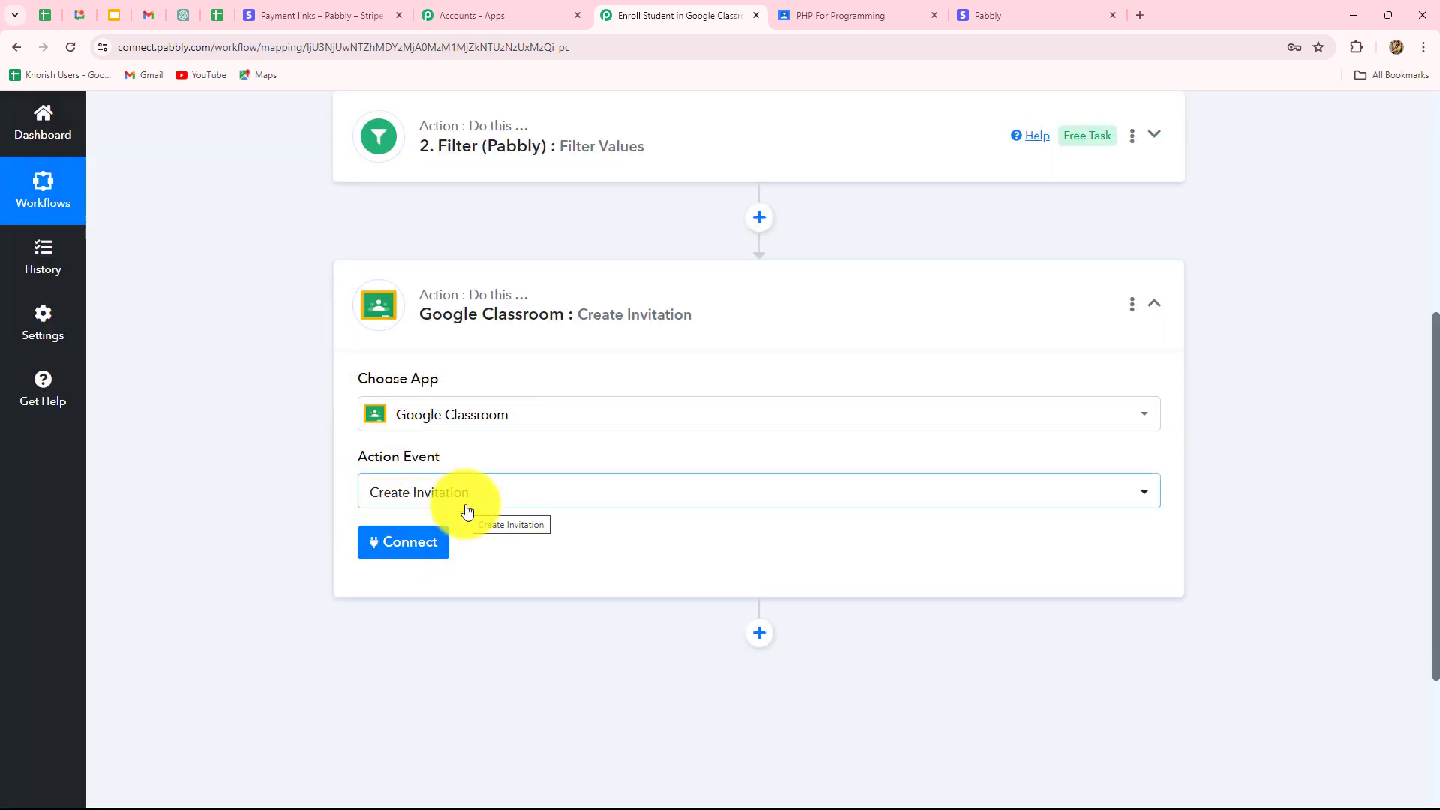
left_click(443, 547)
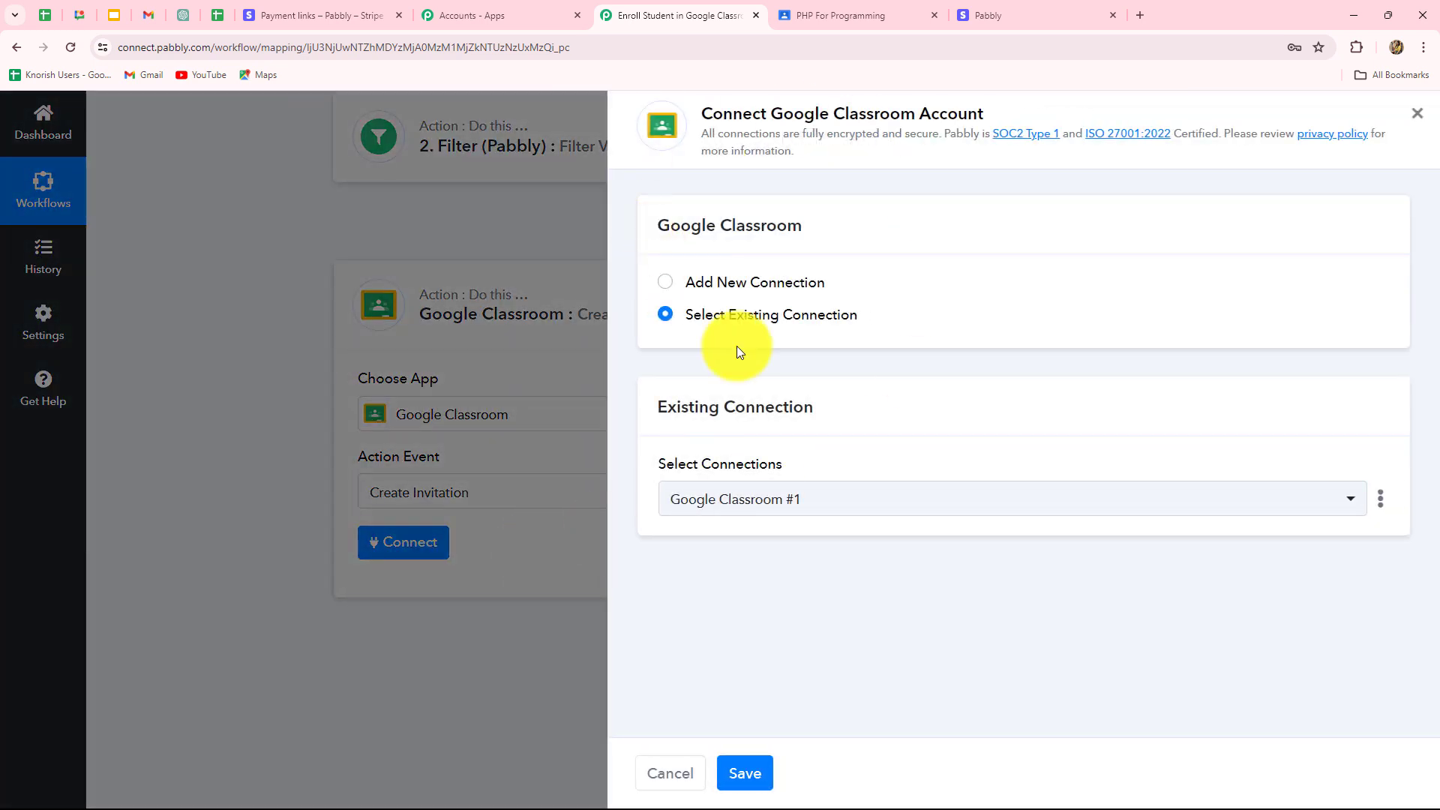
Add a new Google Classroom connection by signing in with Google and allowing access.
left_click(665, 291)
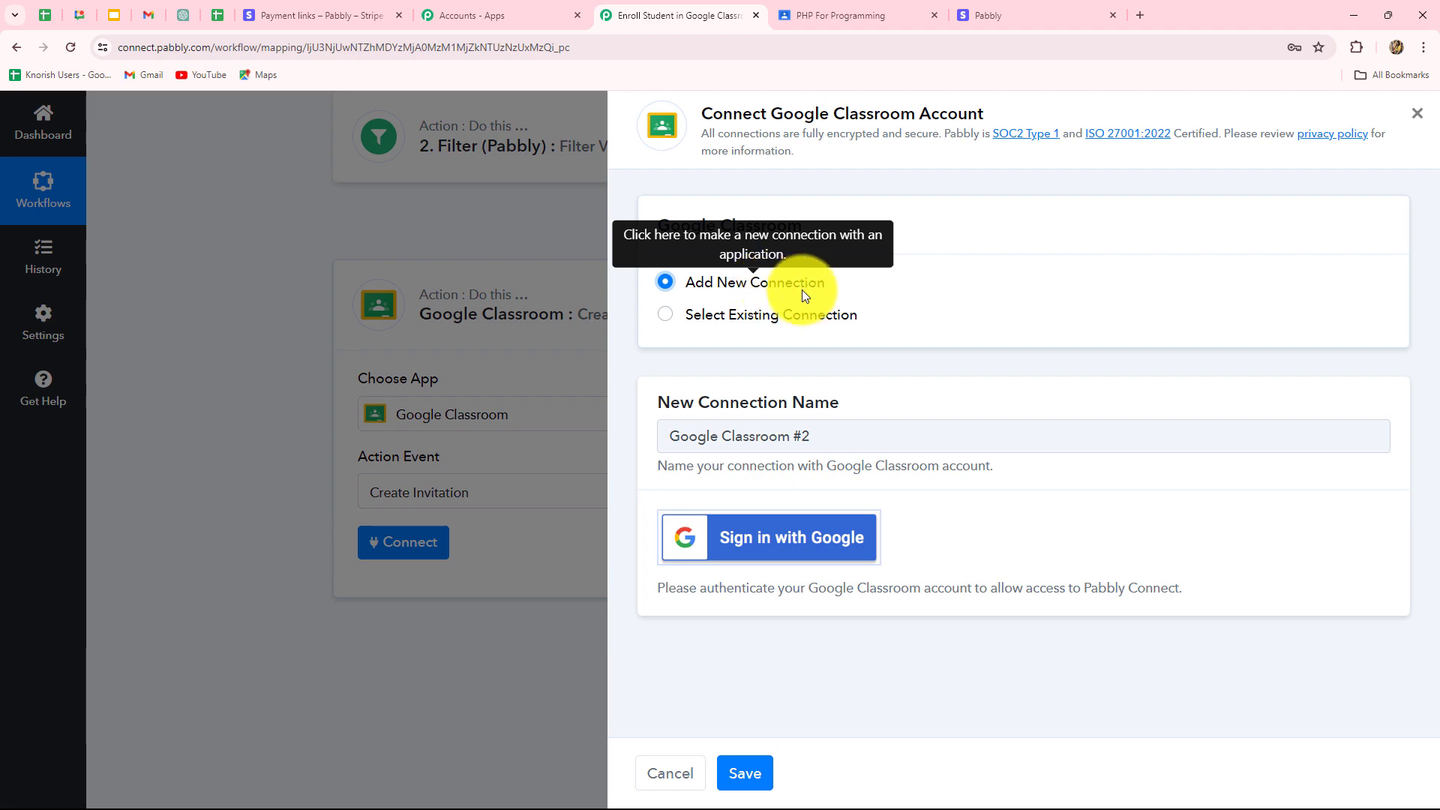
left_click(795, 539)
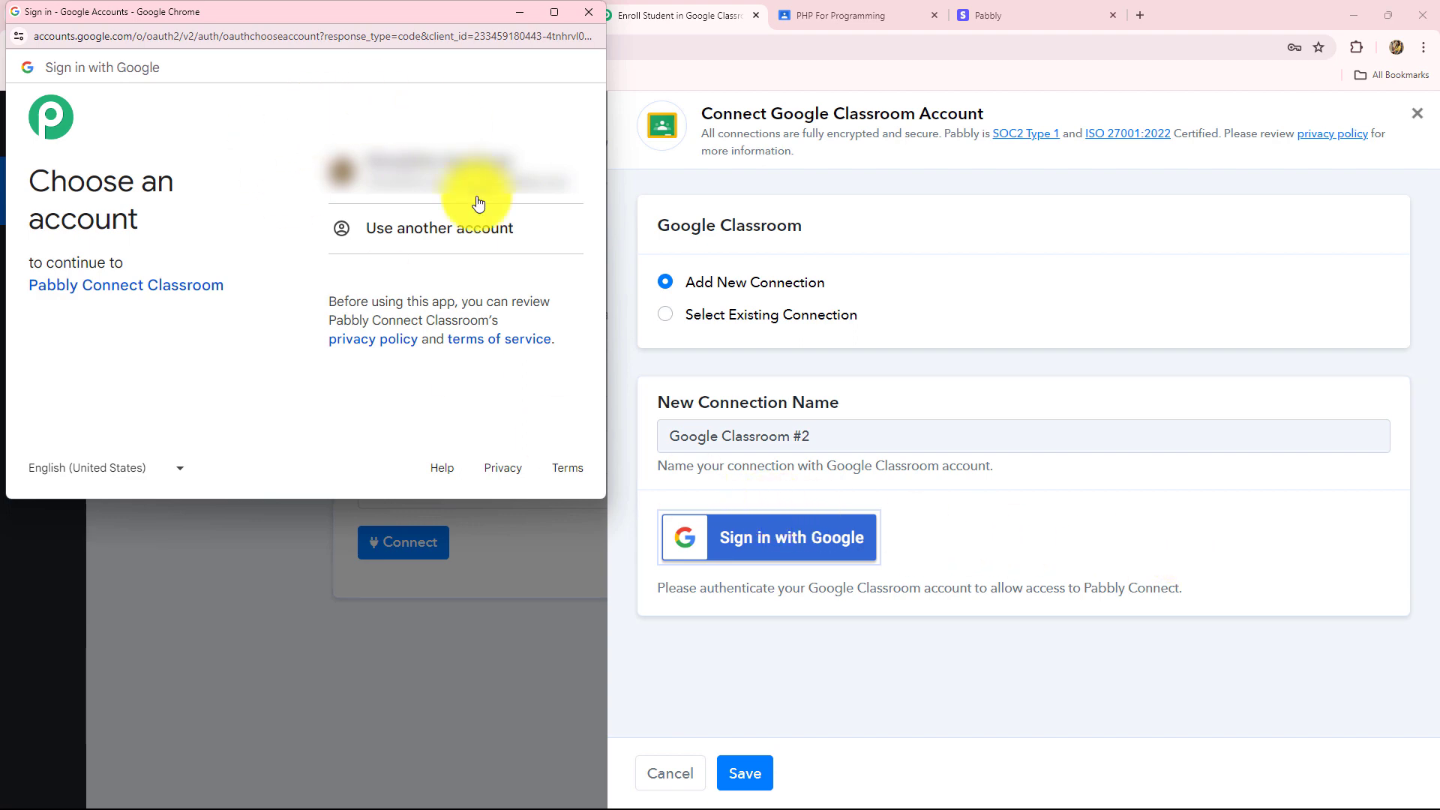
left_click(444, 159)
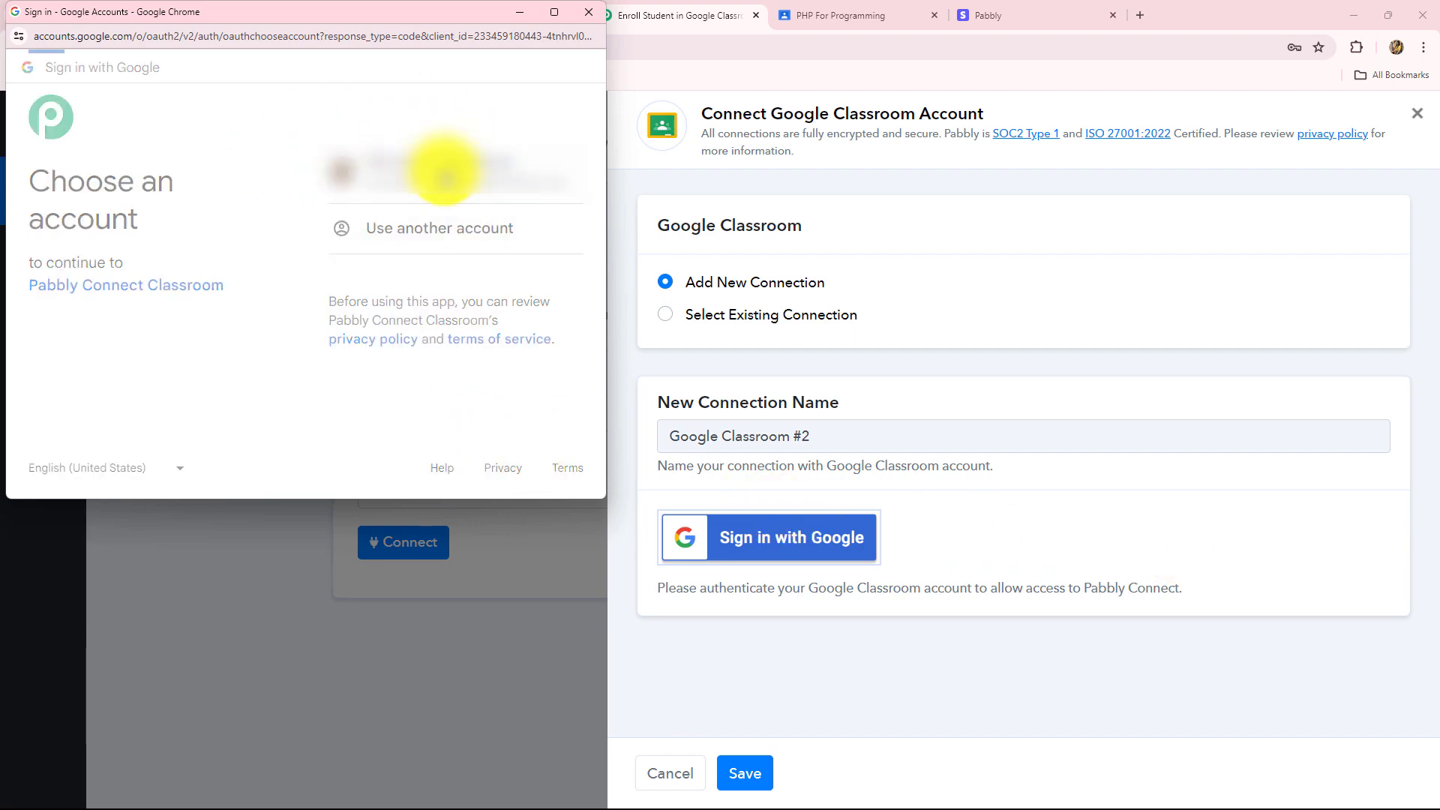
scroll(446, 315, "down", 3)
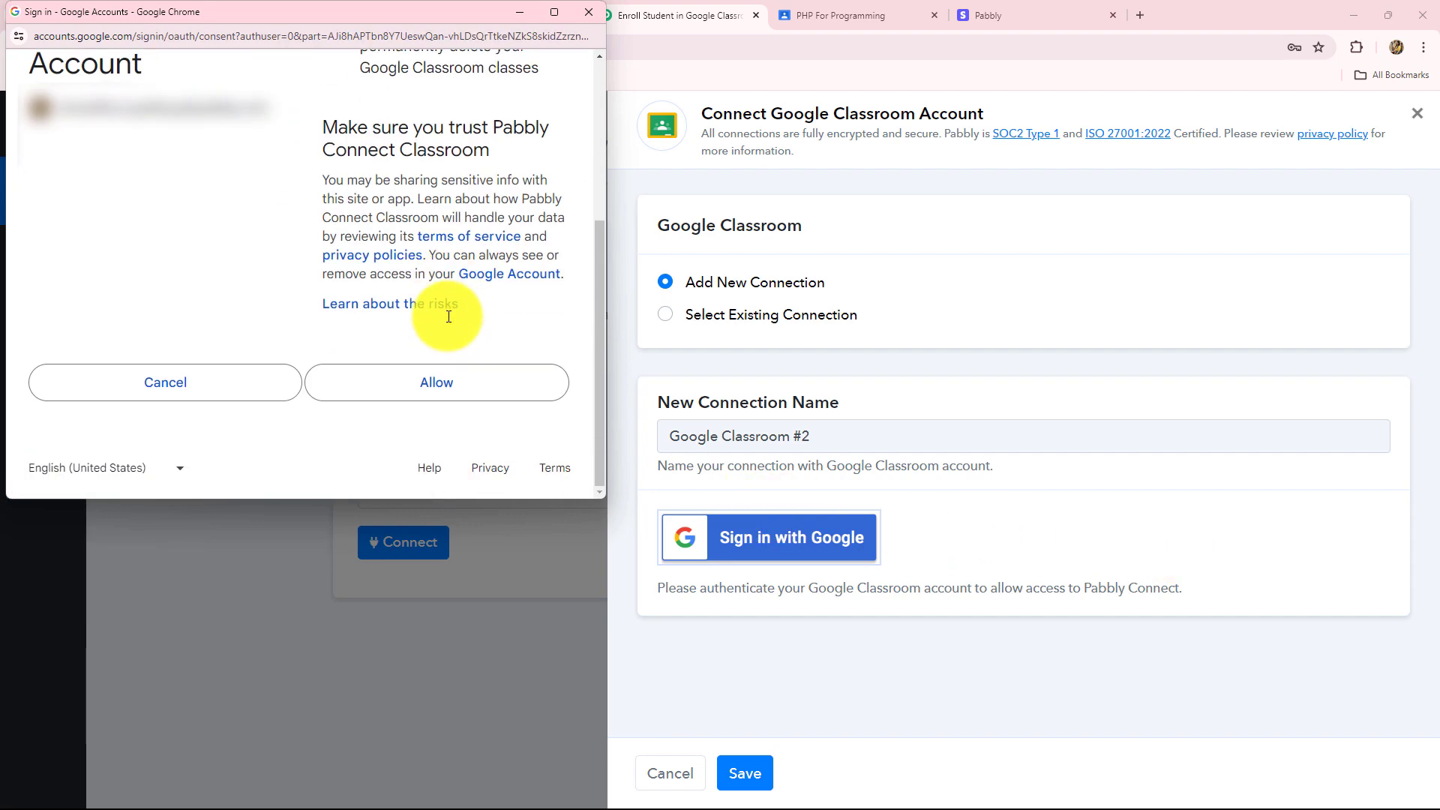
left_click(413, 386)
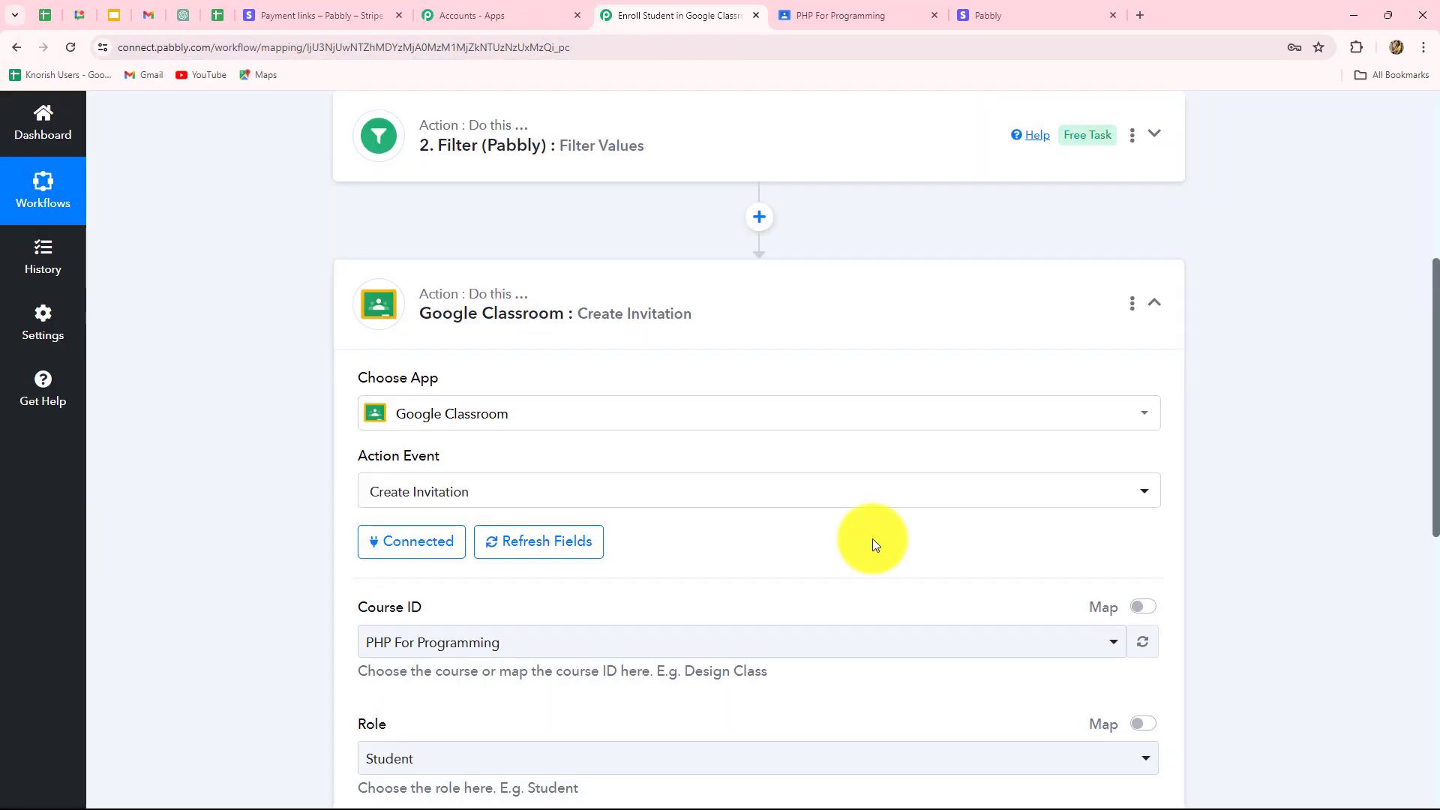
Set the invitation course to PHP For Programming and the role to Student.
scroll(872, 538, "down", 5)
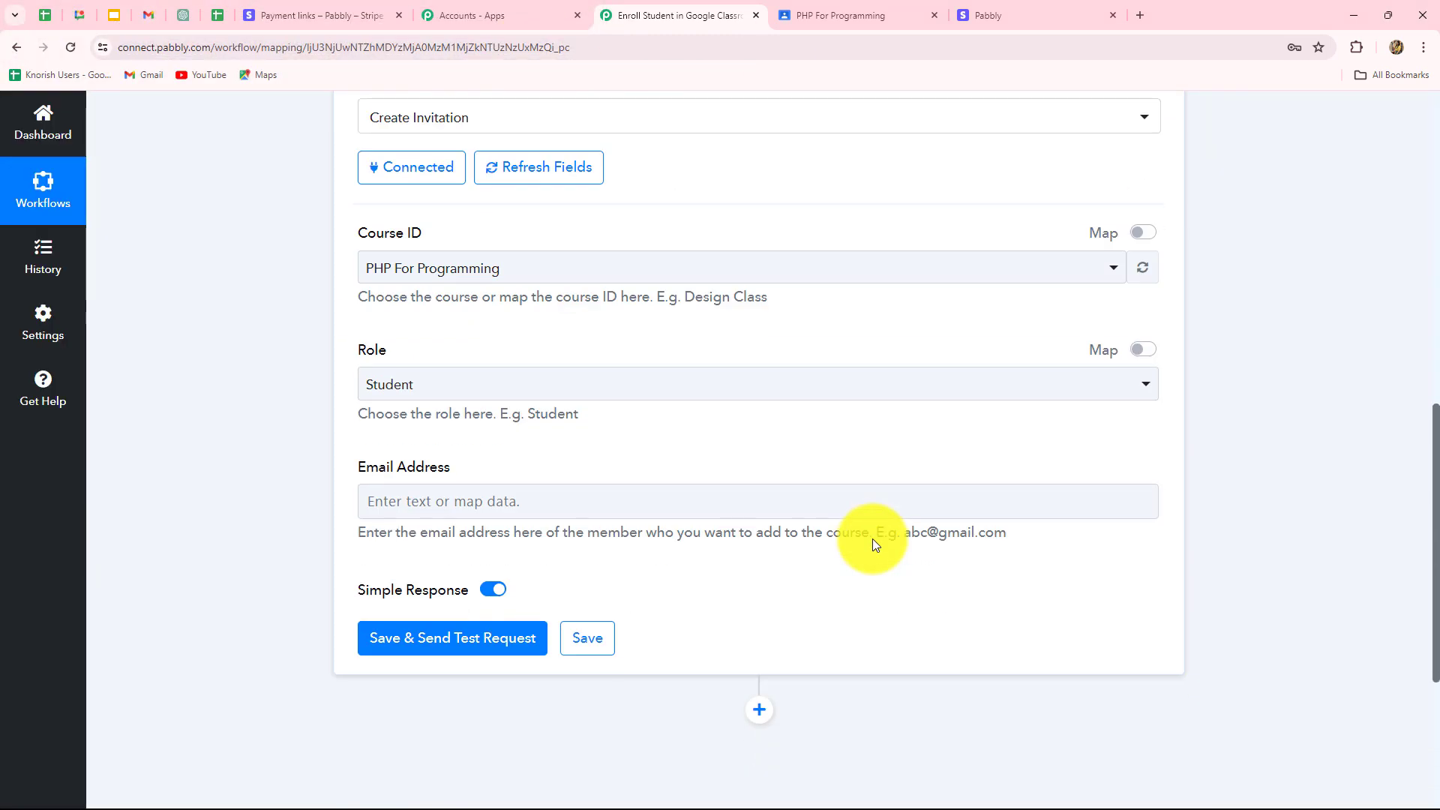
left_click(507, 279)
left_click(426, 279)
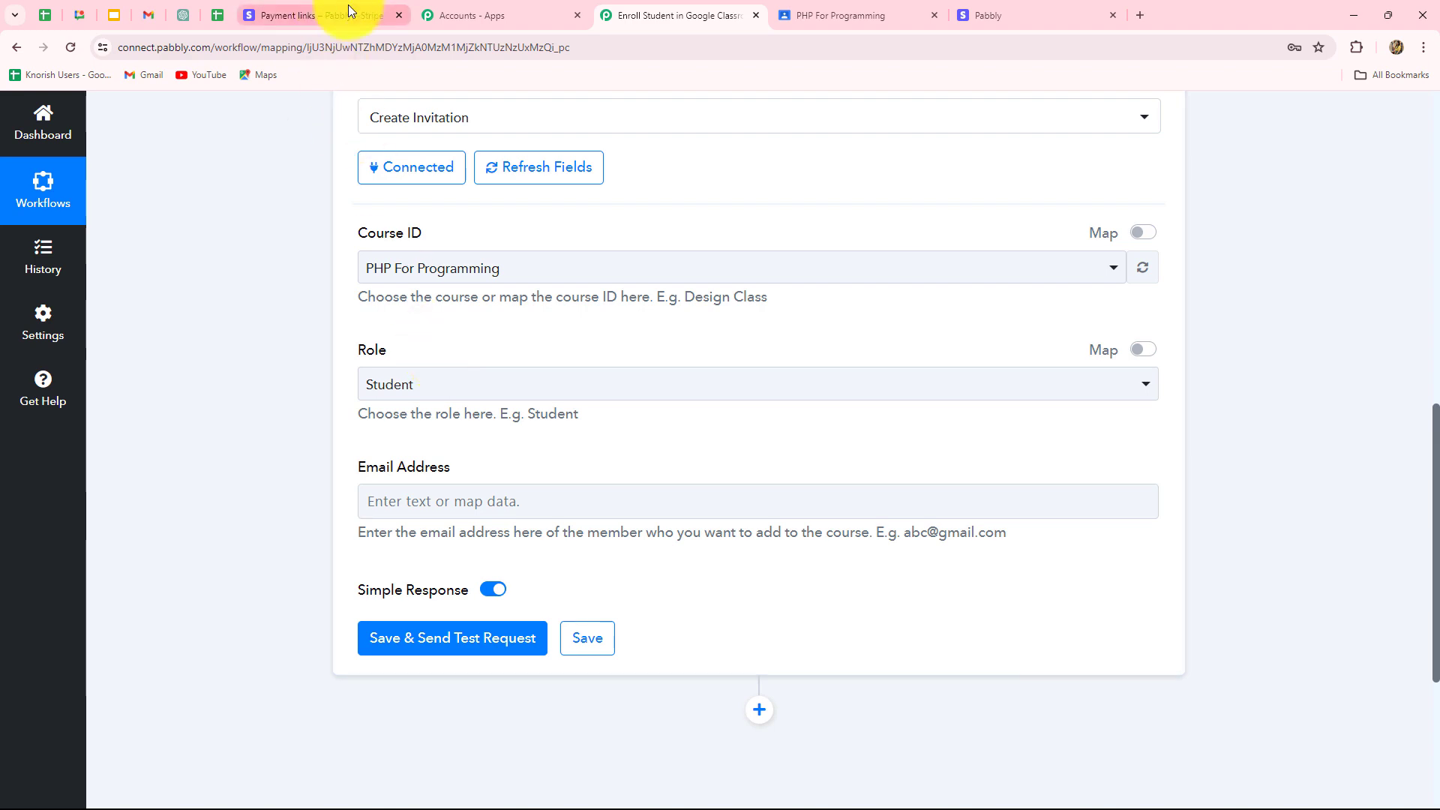
left_click(817, 14)
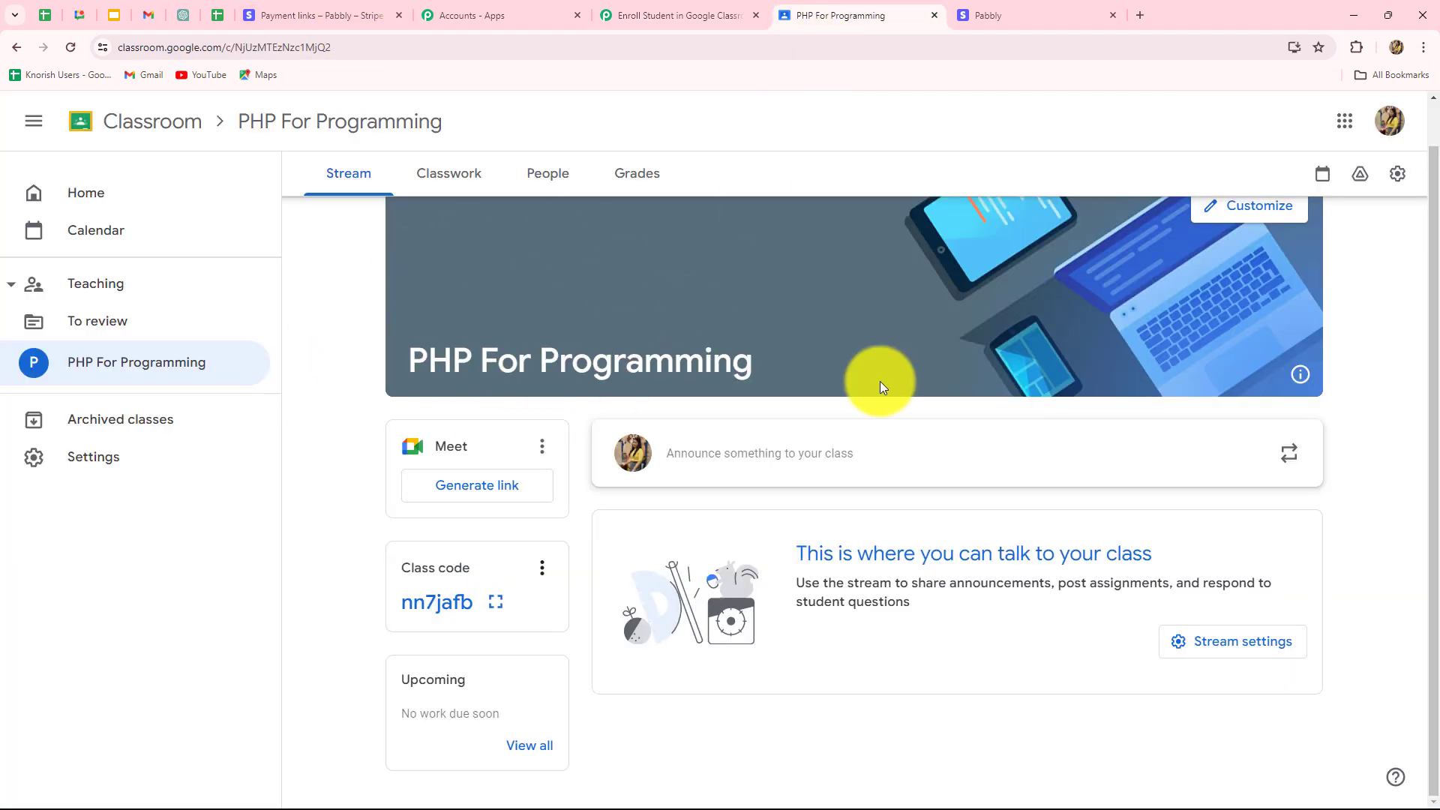
left_click(678, 15)
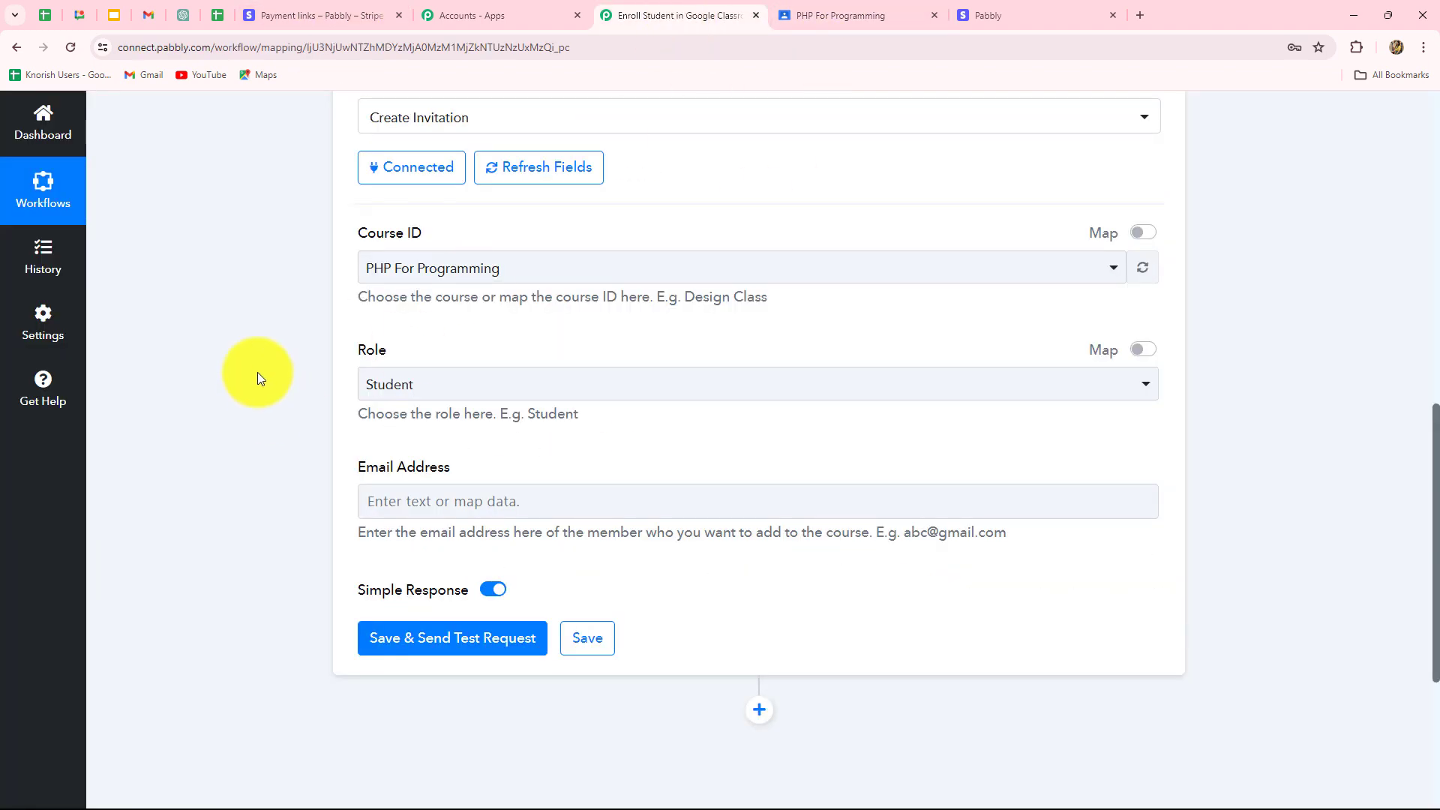
left_click(398, 385)
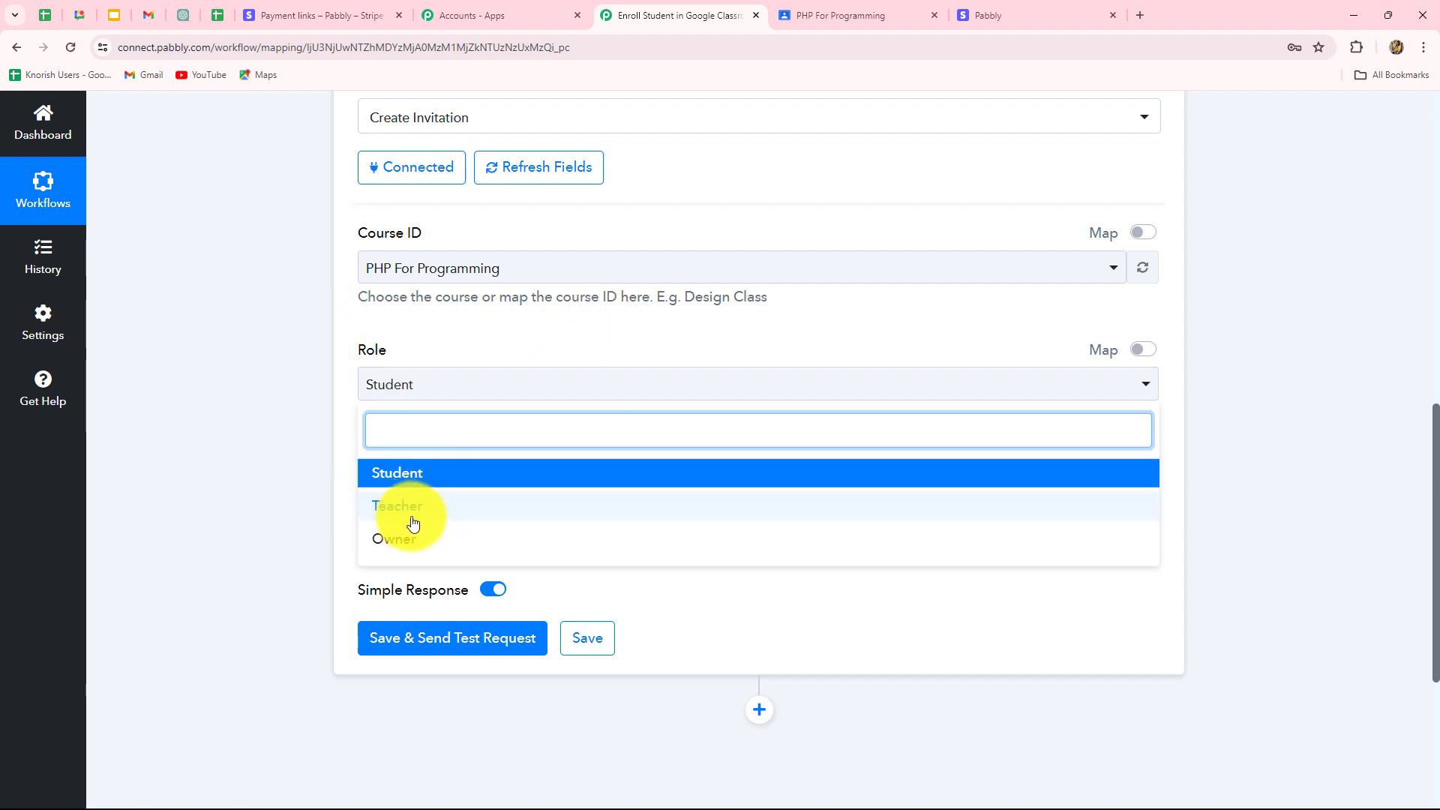
left_click(412, 480)
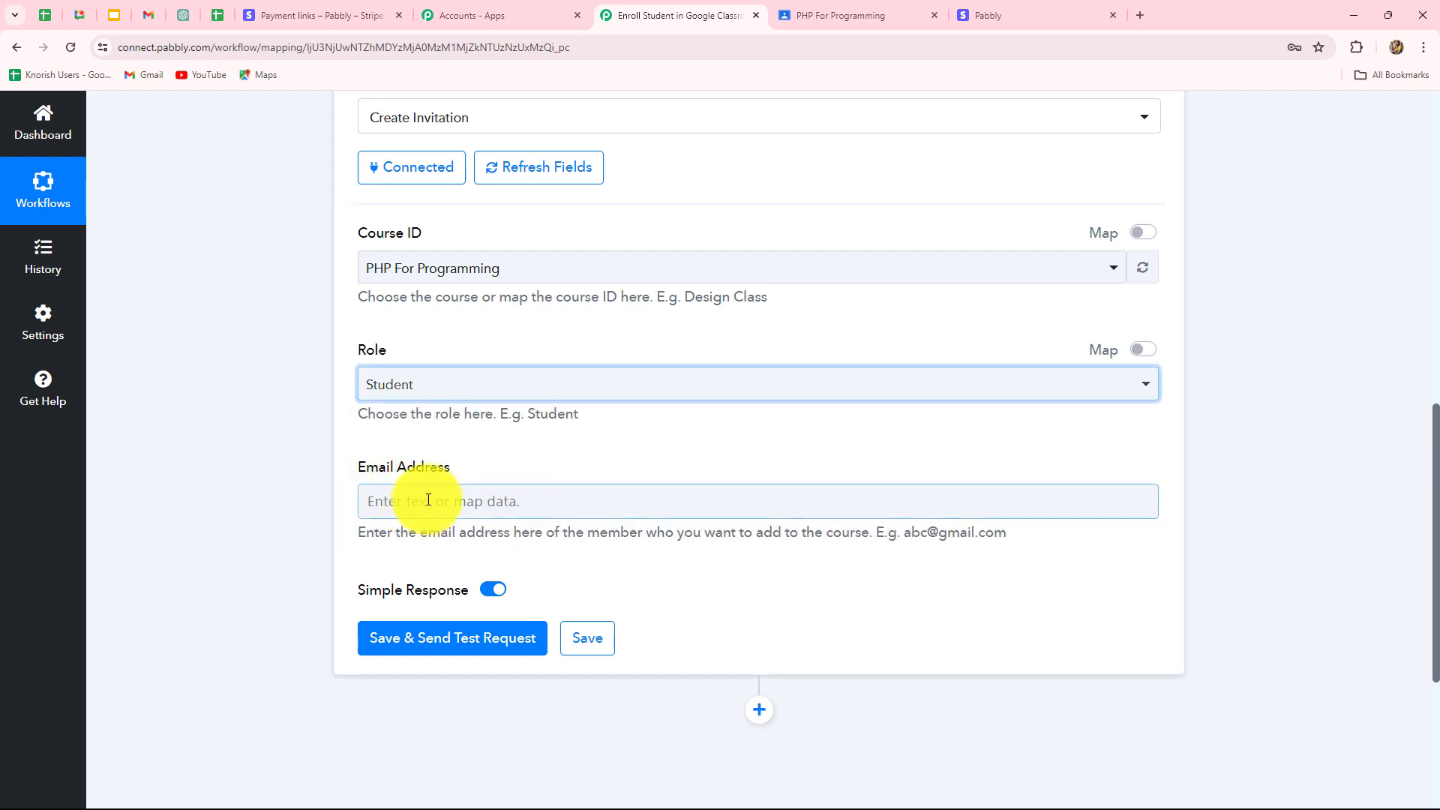
scroll(428, 500, "down", 2)
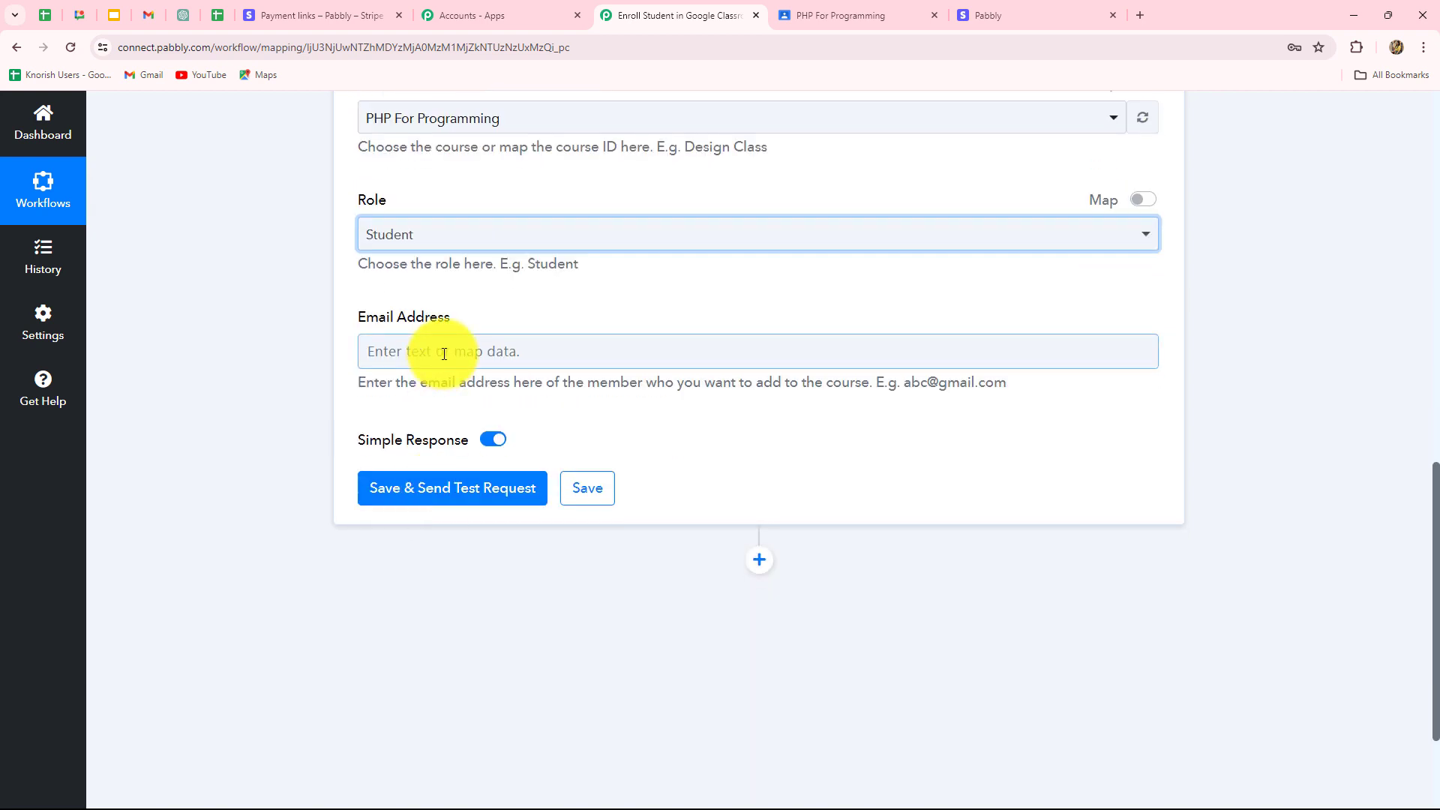
Map the Stripe Checkout Completed customer email (Customer Details Email) into Email Address and send a test invitation.
left_click(508, 353)
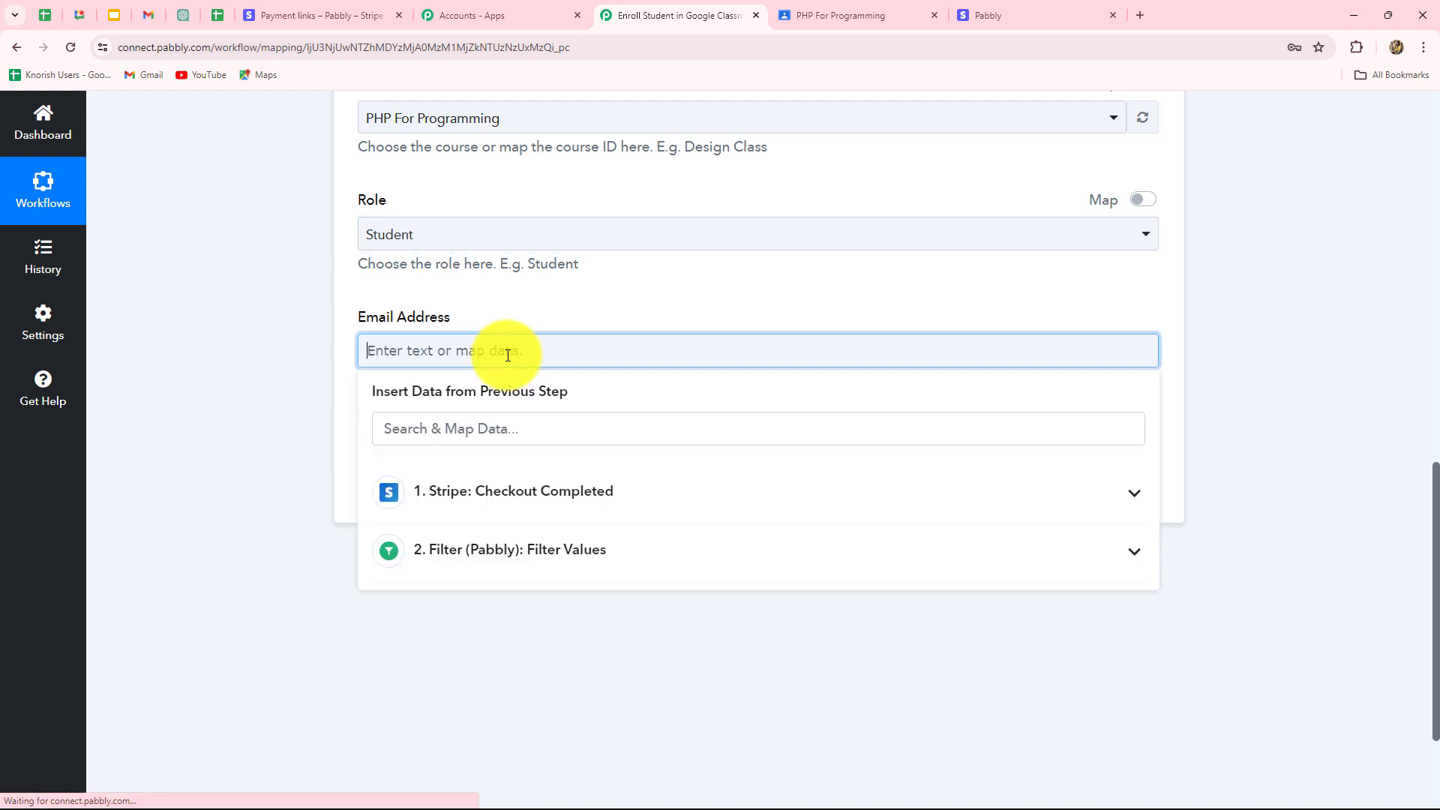
left_click(475, 508)
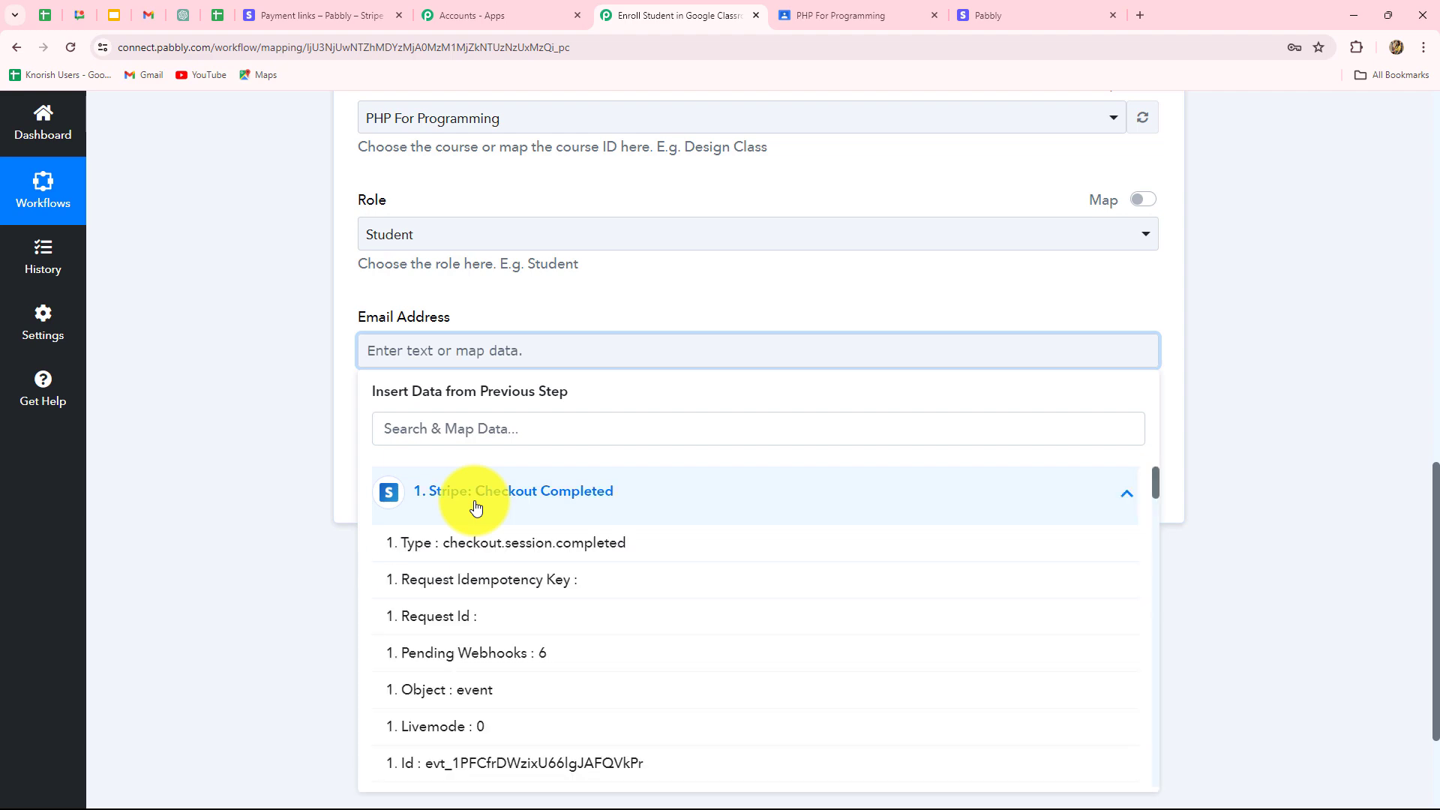
scroll(518, 652, "down", 10)
scroll(519, 651, "down", 15)
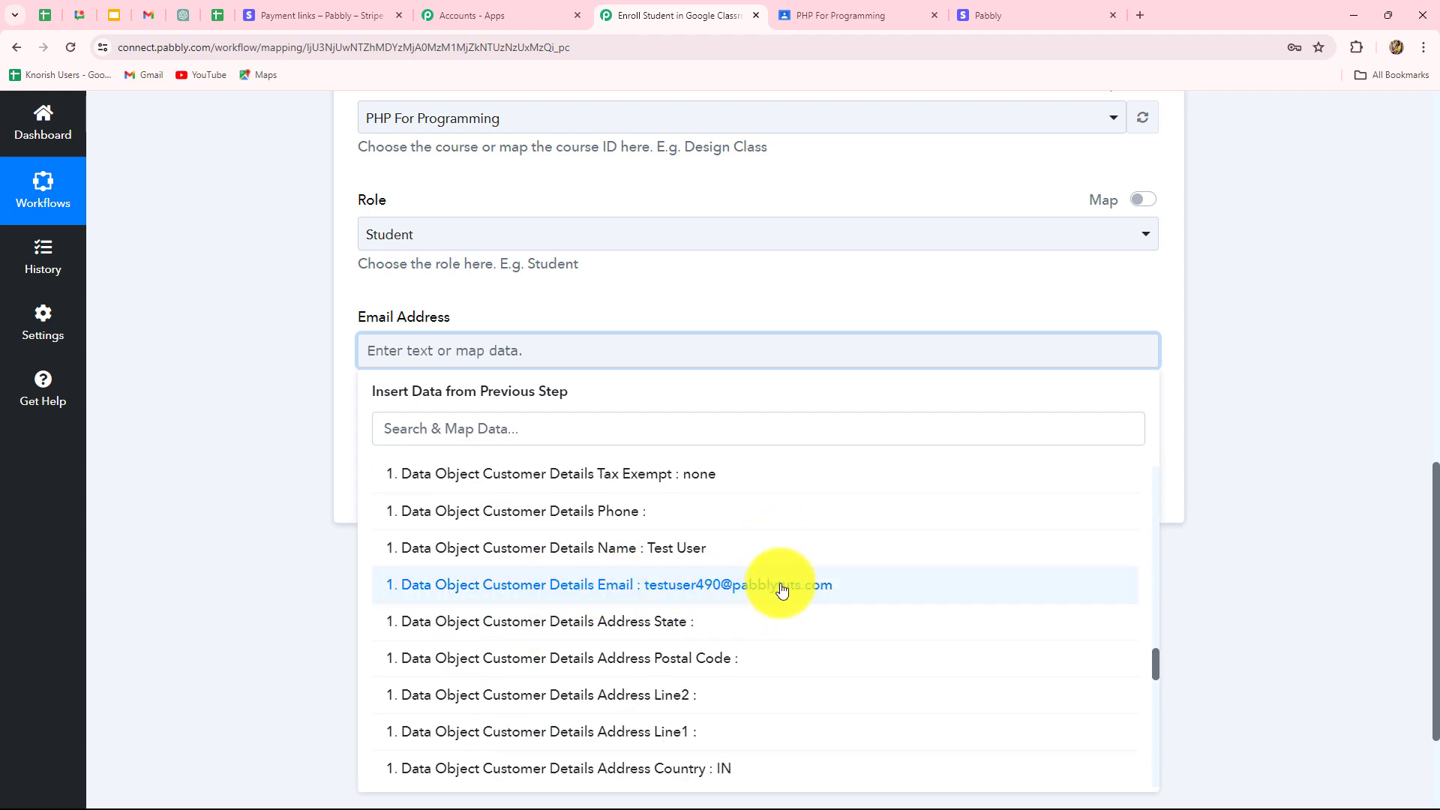
left_click(781, 588)
left_click(1269, 497)
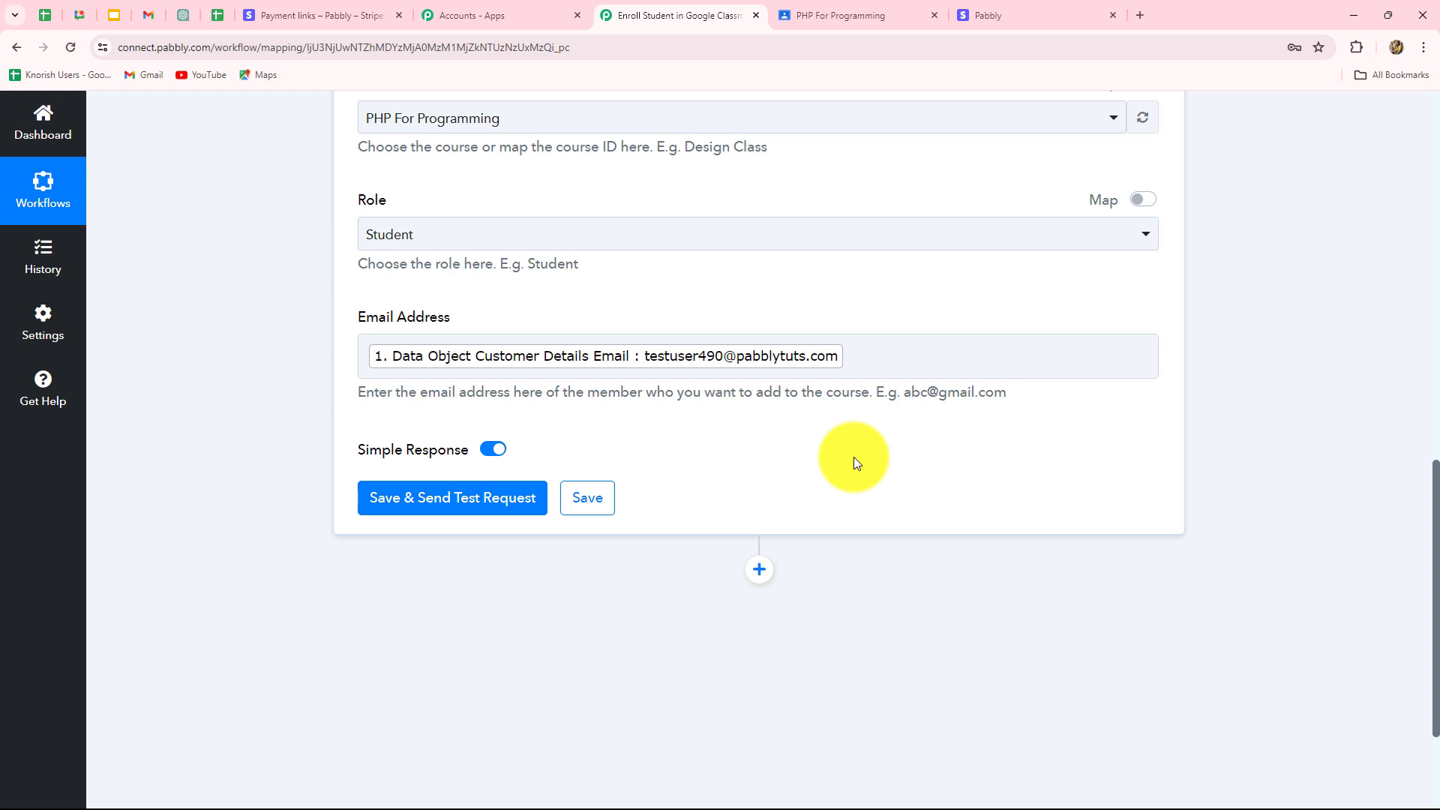
left_click(386, 504)
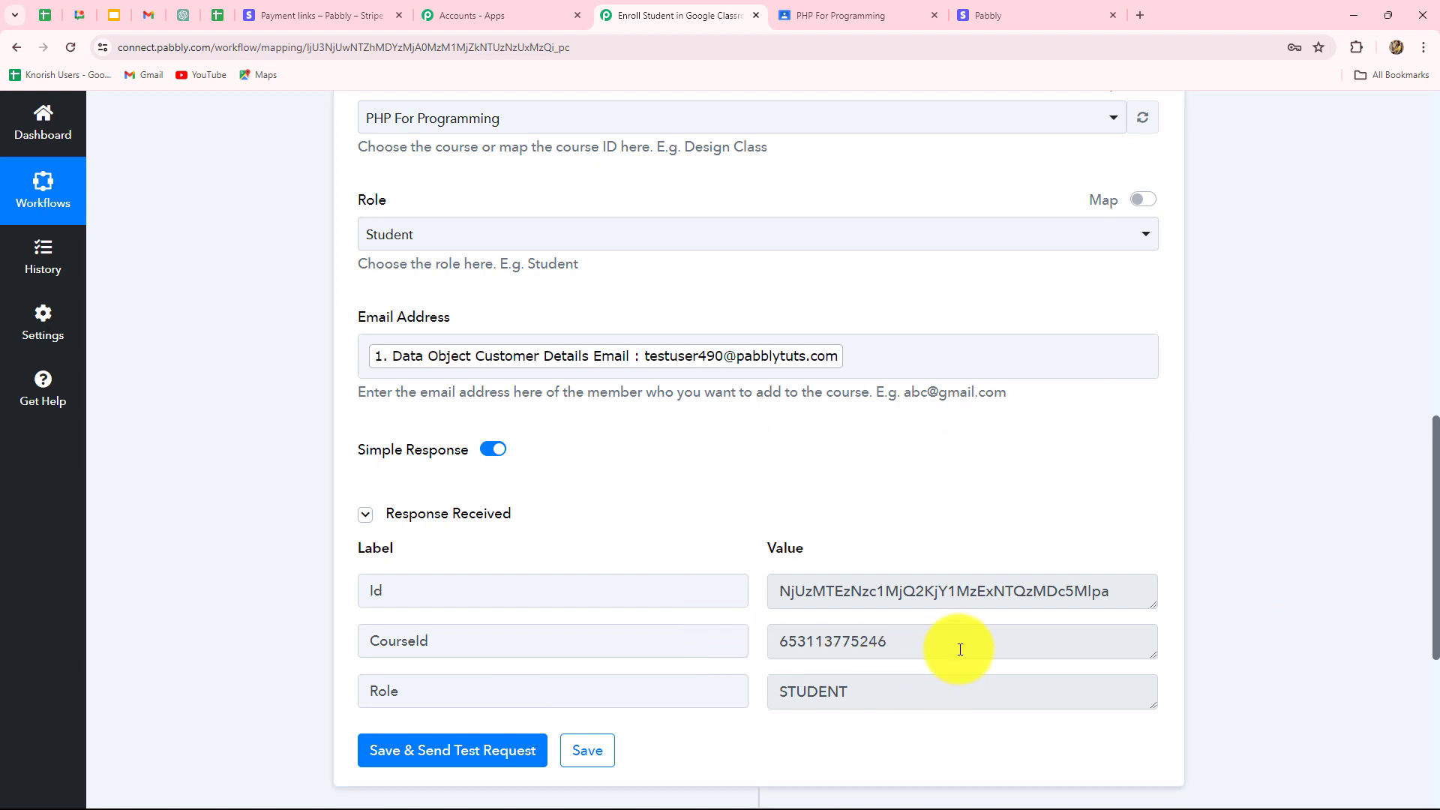
Check the test response's invitation Id and Role STUDENT, then go to the PHP For Programming class.
left_click_drag(775, 591, 723, 681)
left_click_drag(874, 696, 763, 713)
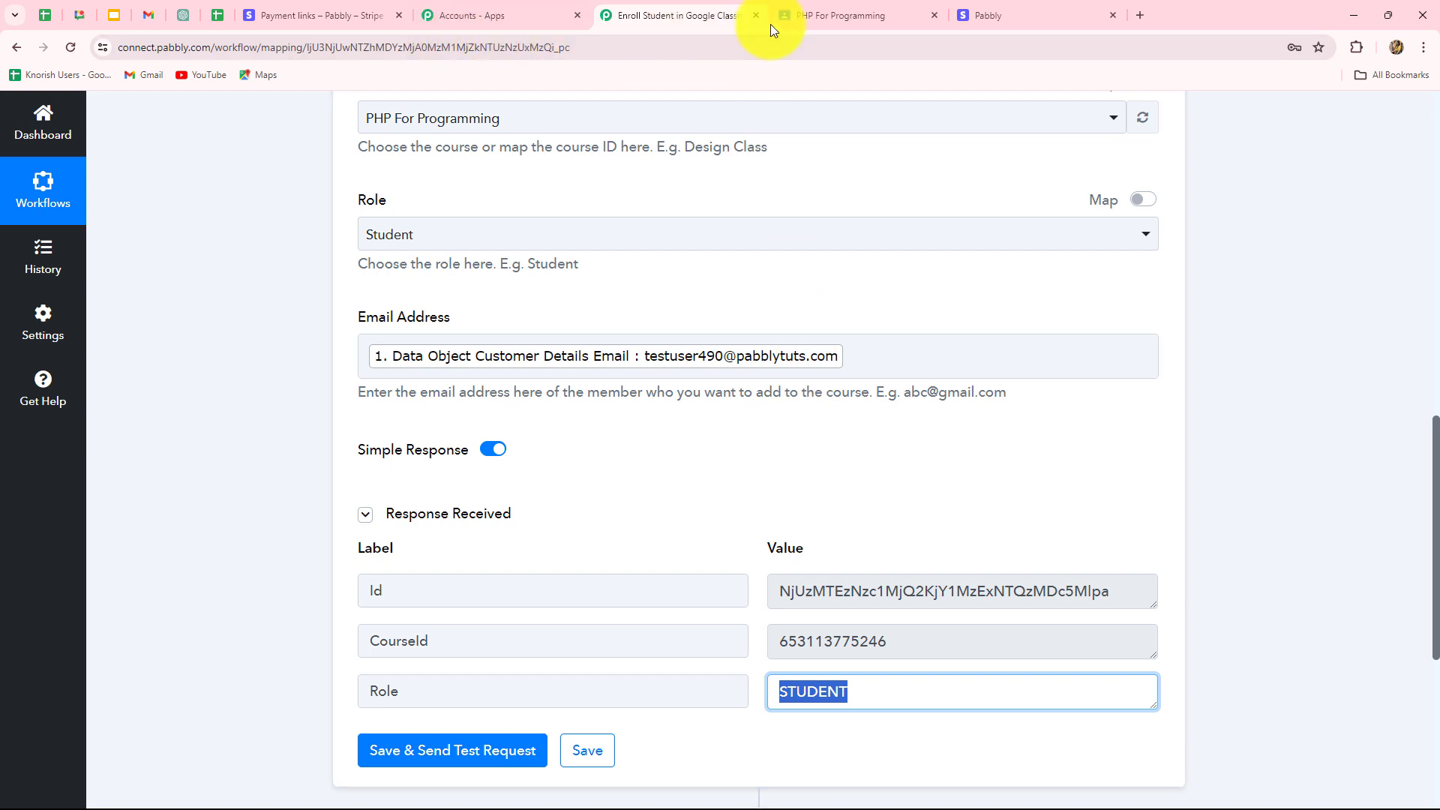
left_click(816, 16)
Reload the PHP For Programming People list to see the new invited student, then open the Class invitation email.
left_click(553, 179)
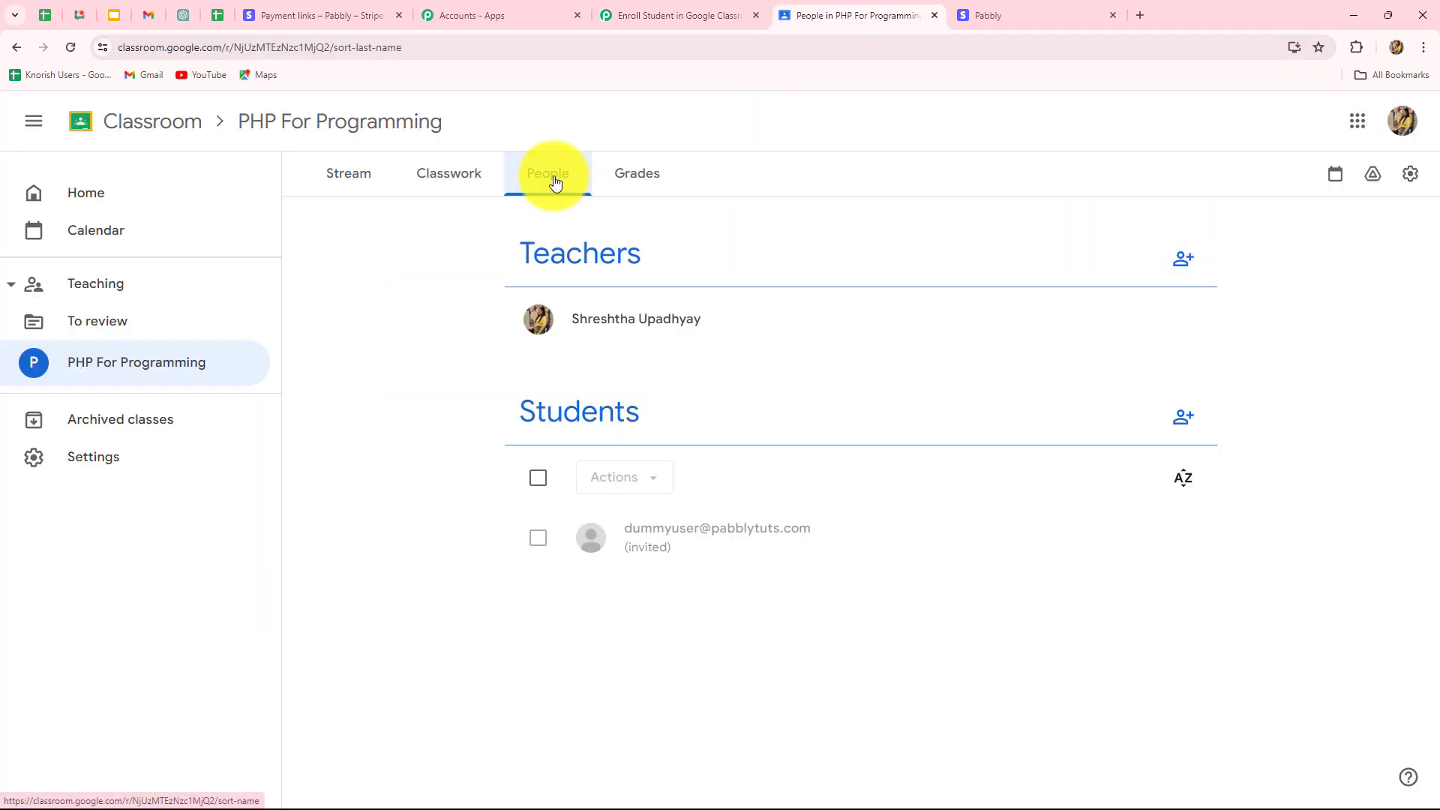
left_click(71, 47)
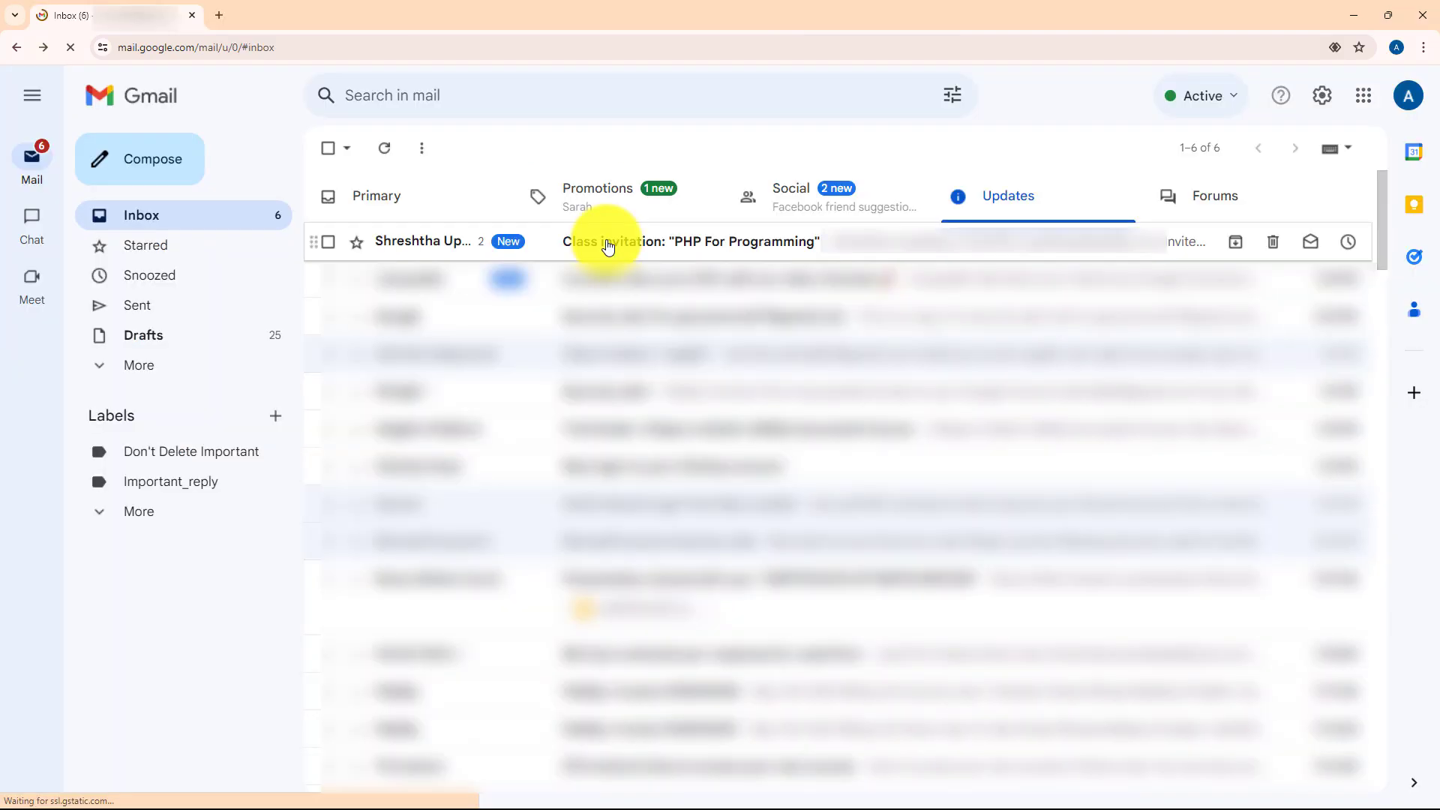
left_click(608, 243)
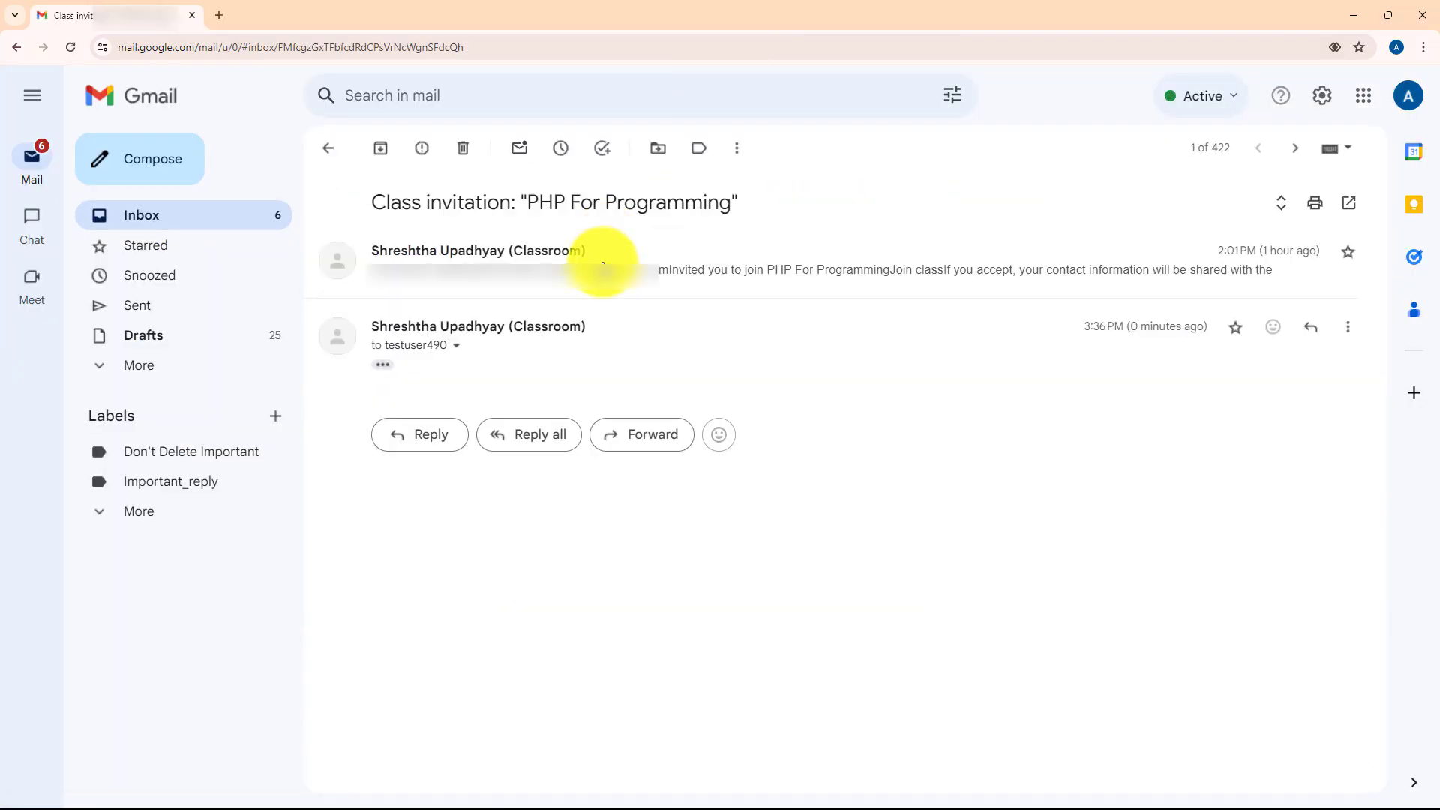
Expand the trimmed invitation email and highlight the PHP For Programming class name and join link.
left_click(382, 364)
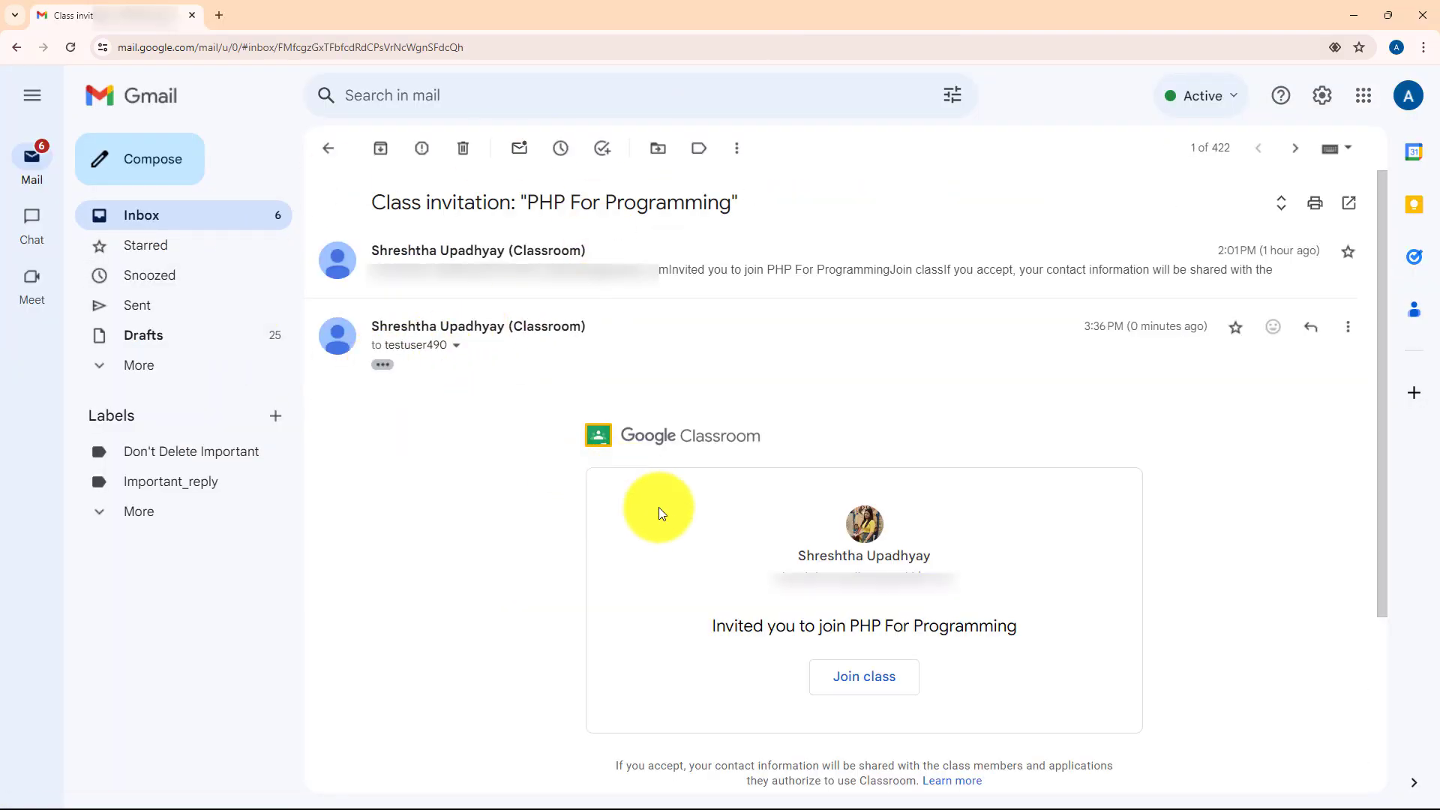
left_click_drag(848, 625, 1065, 647)
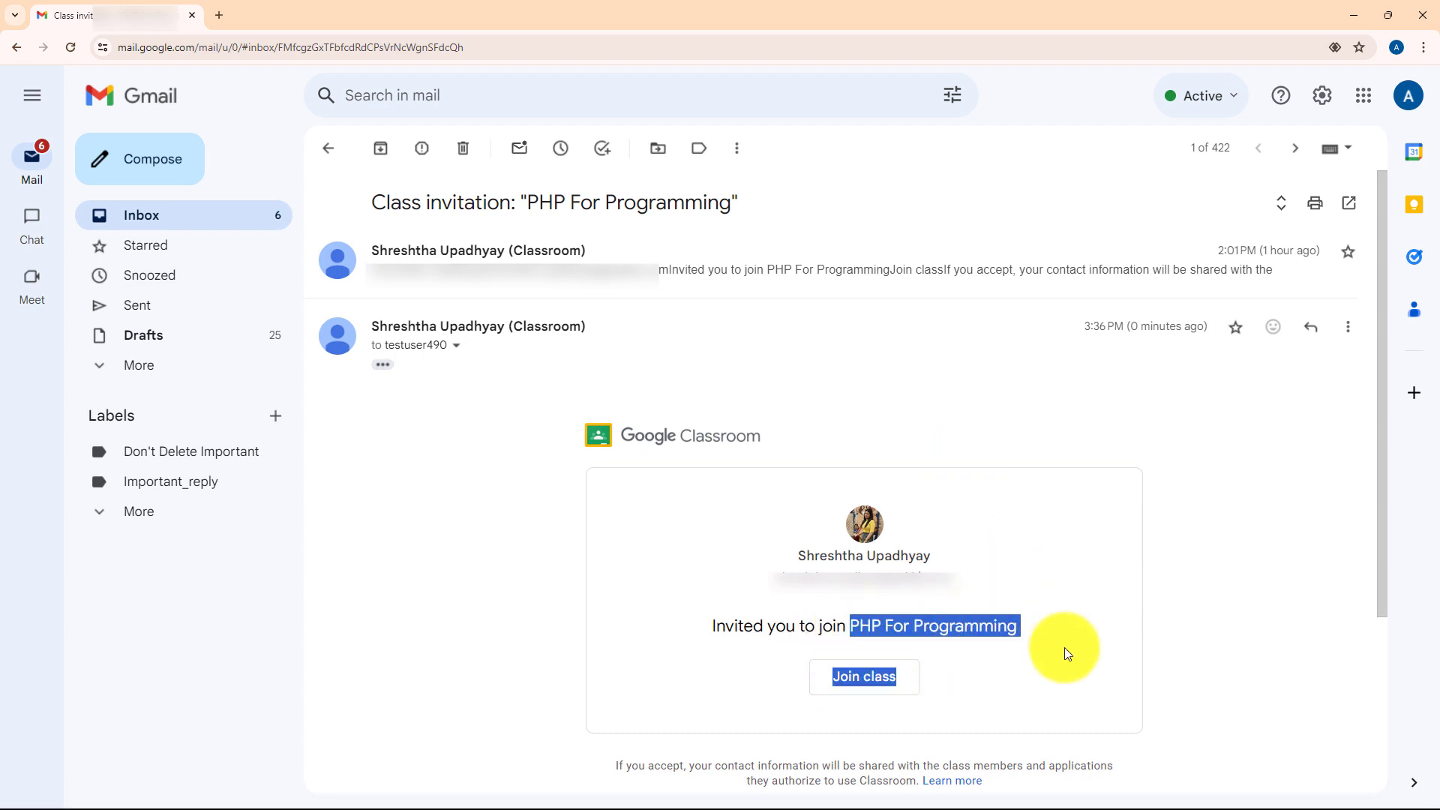
left_click(1012, 688)
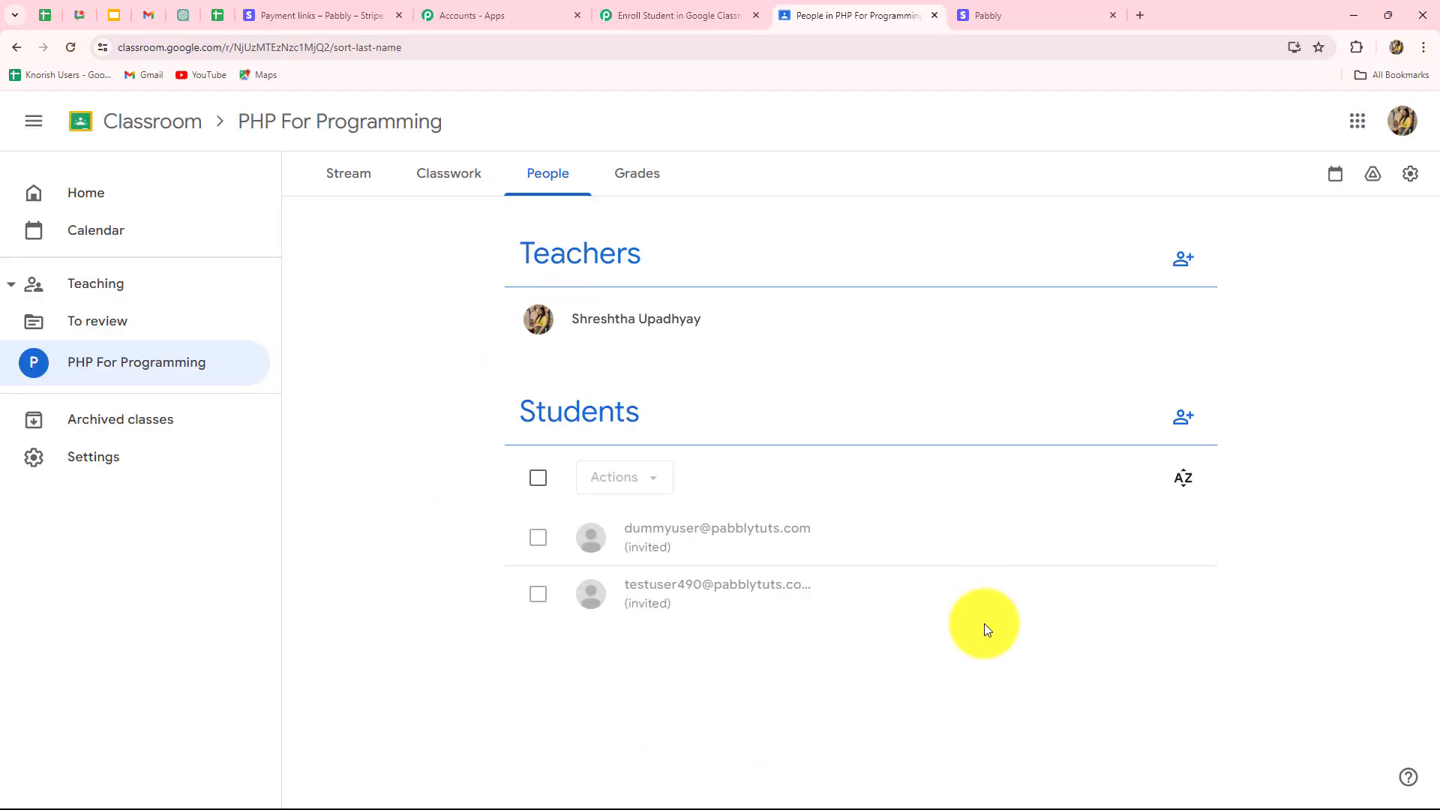
Collapse the Google Classroom invitation step so the whole three-step Pabbly workflow is visible.
left_click(619, 17)
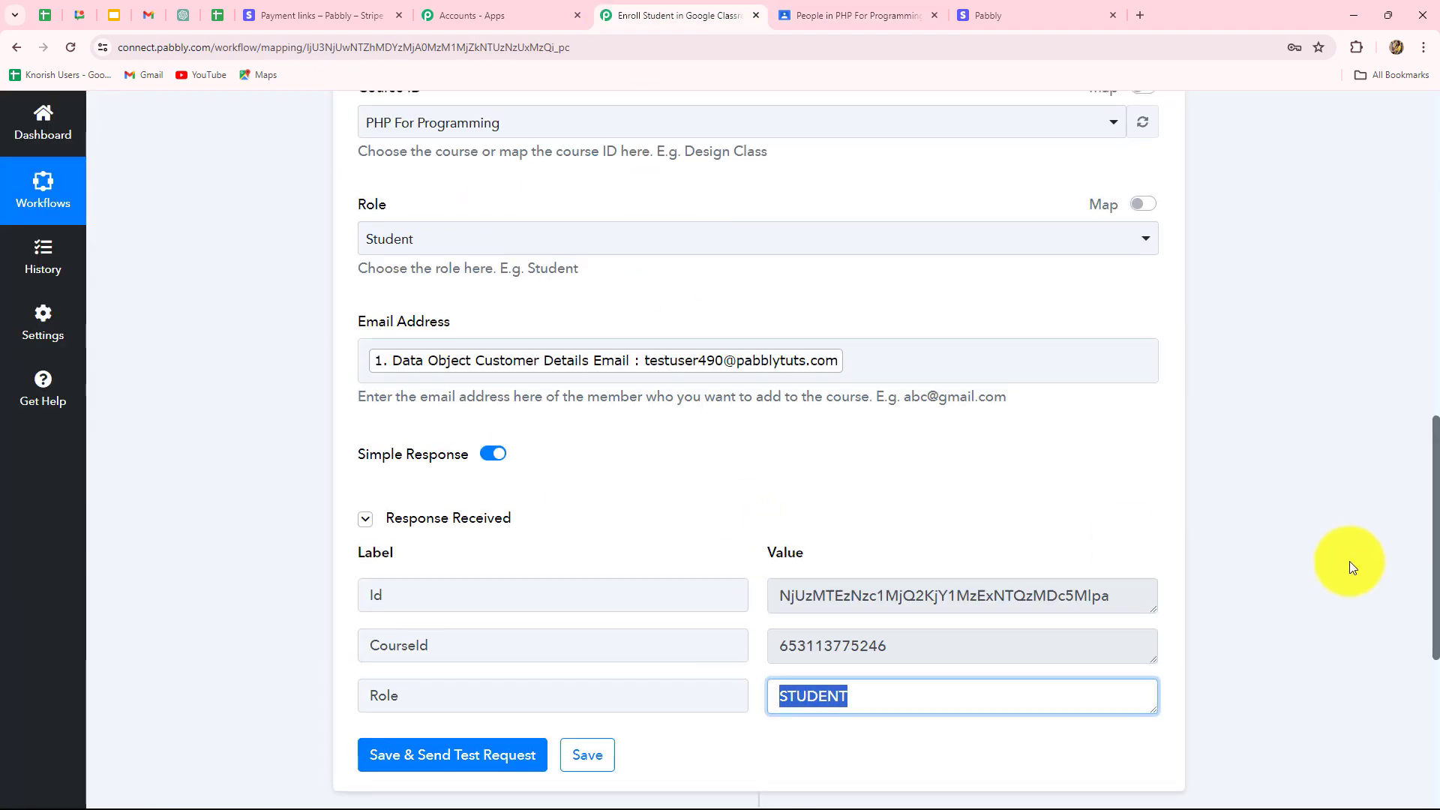
scroll(1348, 561, "up", 11)
left_click(1155, 735)
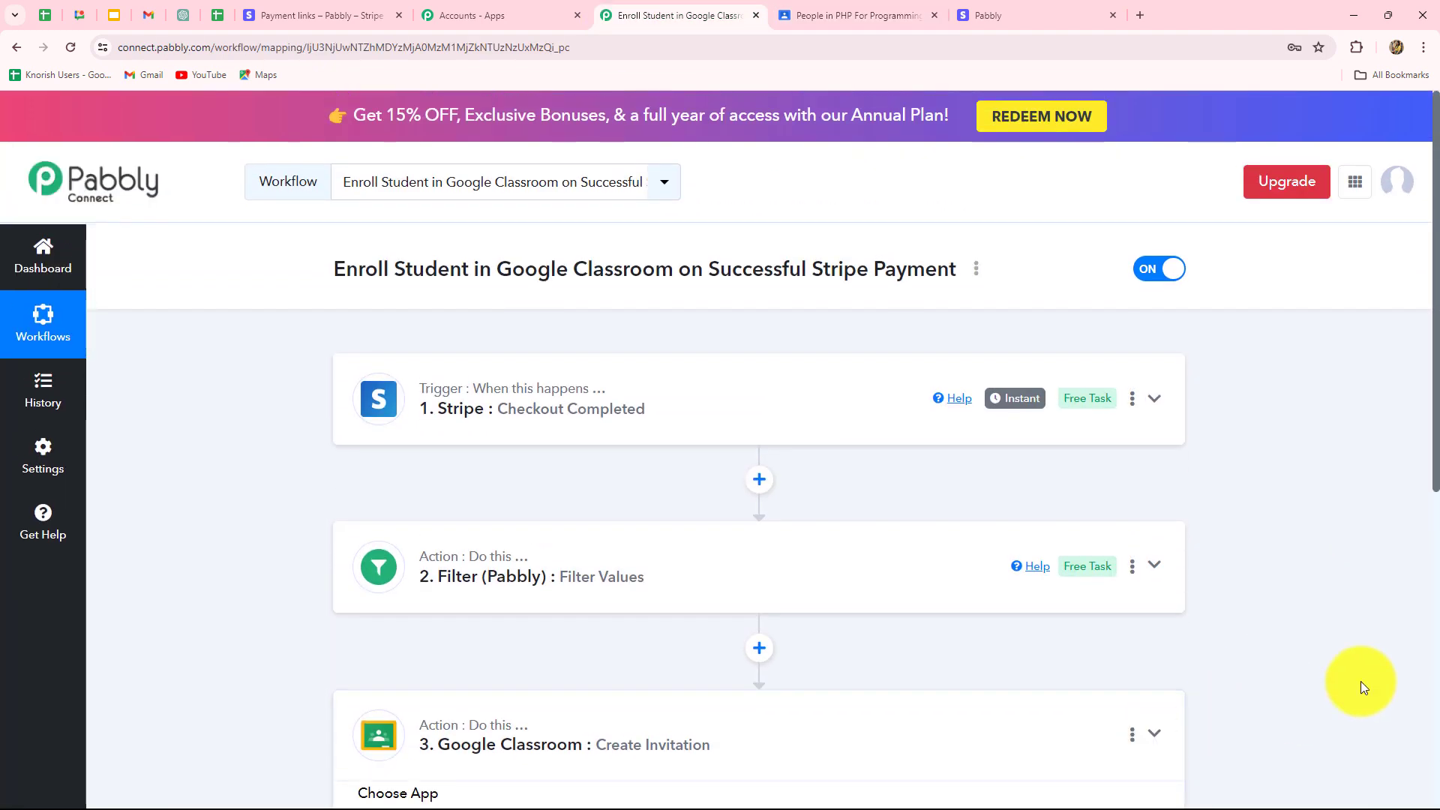
scroll(1341, 667, "down", 2)
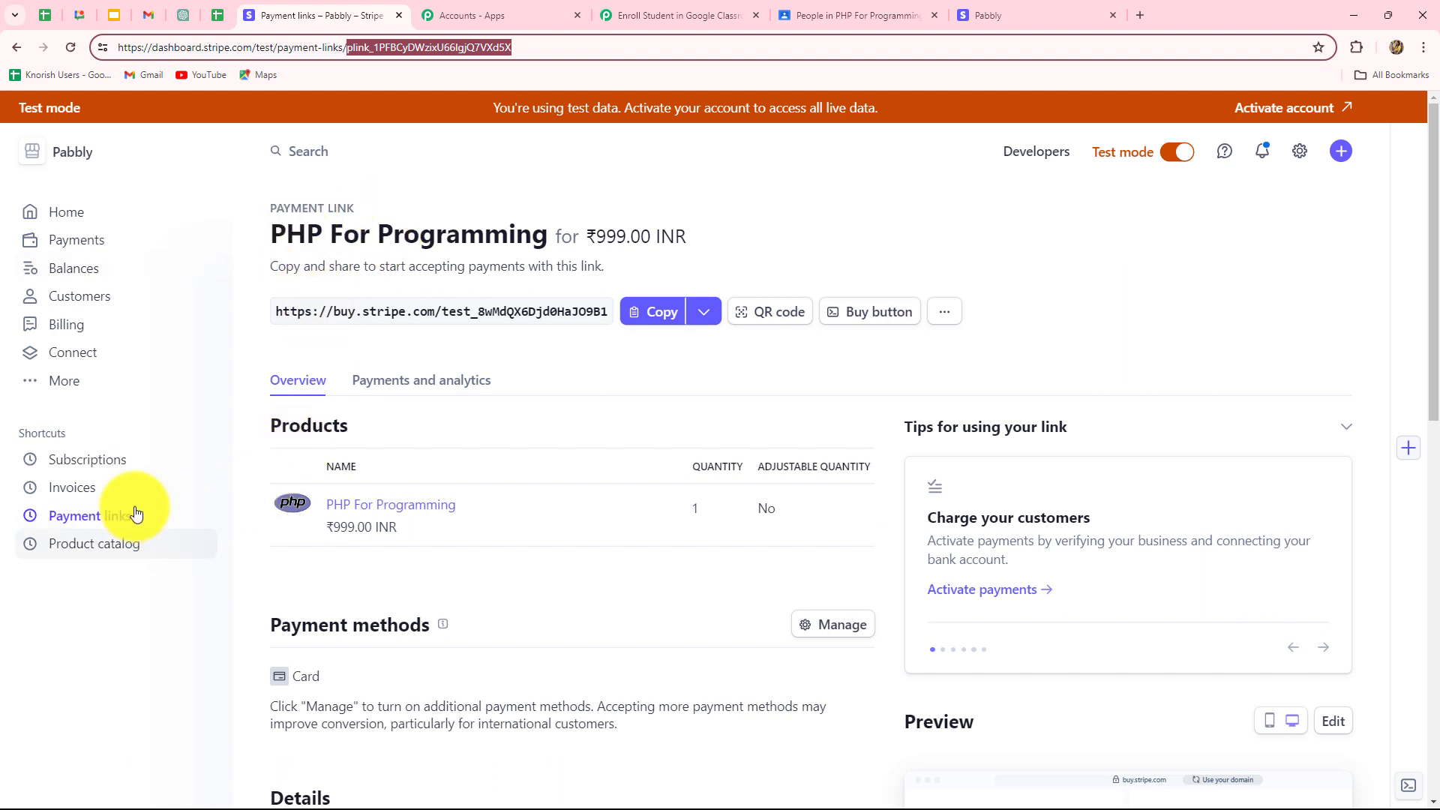
Copy the PHP For Programming payment link and load its checkout page in a new tab.
left_click(649, 312)
left_click(1140, 15)
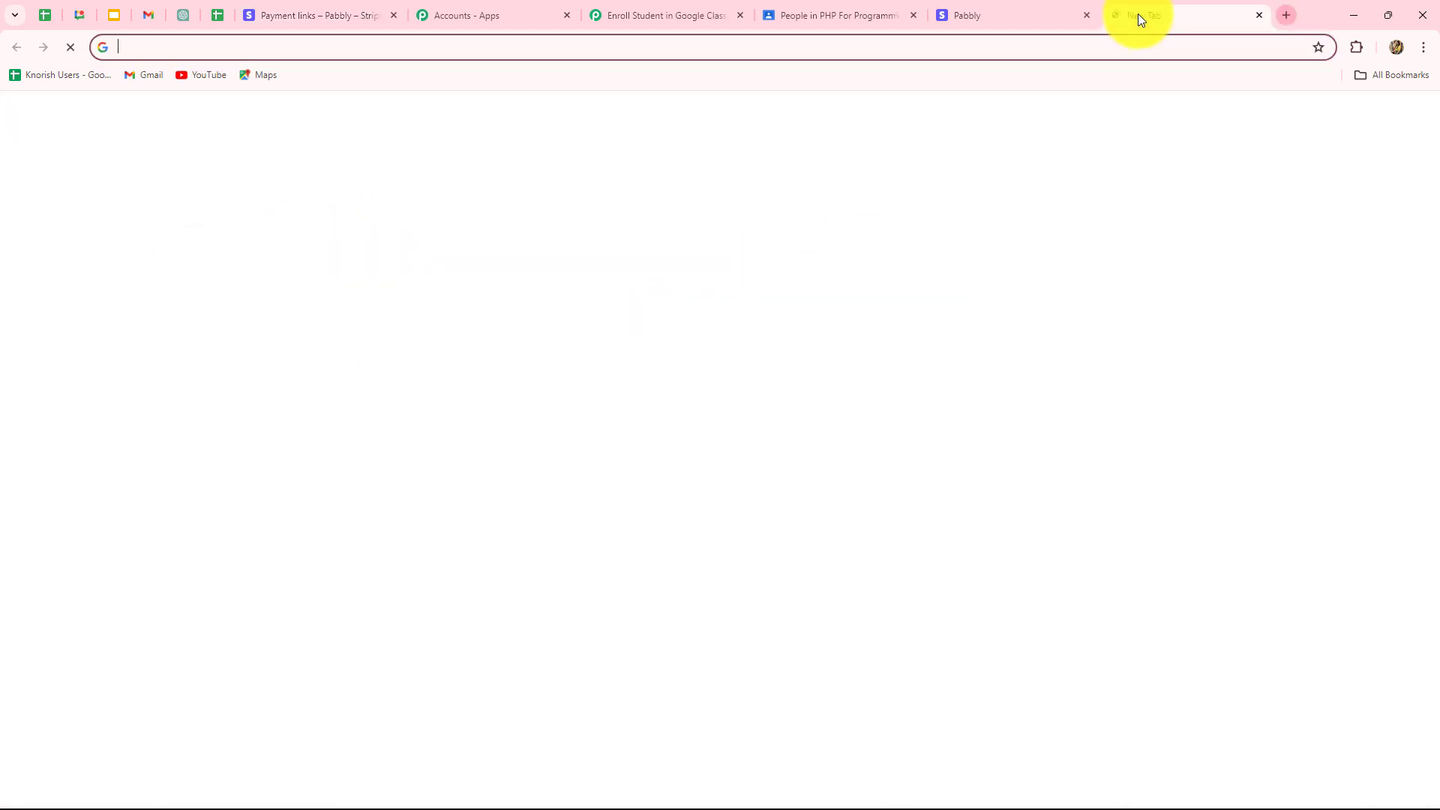
key("ctrl+v")
key("Return")
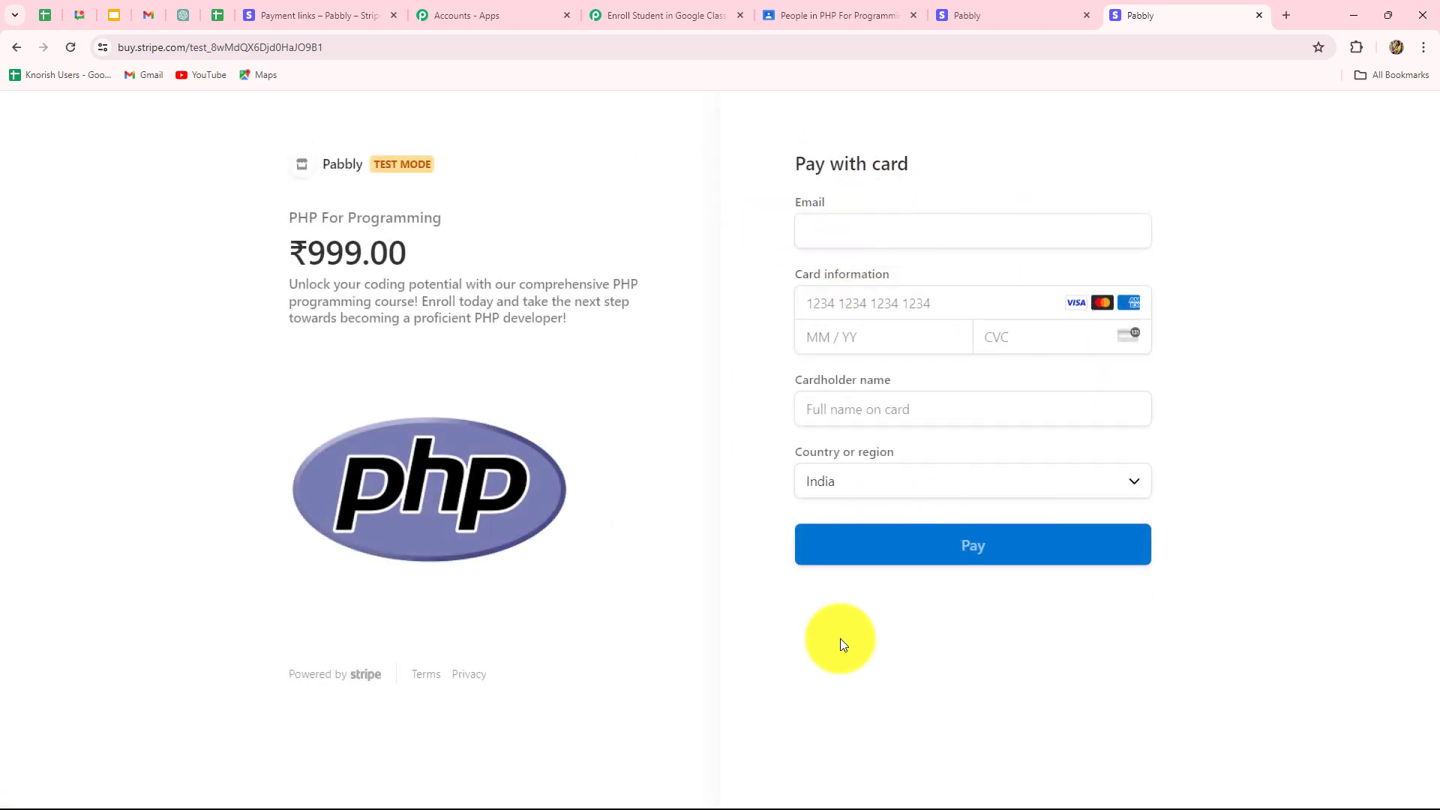
Fill in the buyer's email, card and name details and pay ₹999.00 for PHP For Programming.
left_click(834, 237)
left_click(777, 263)
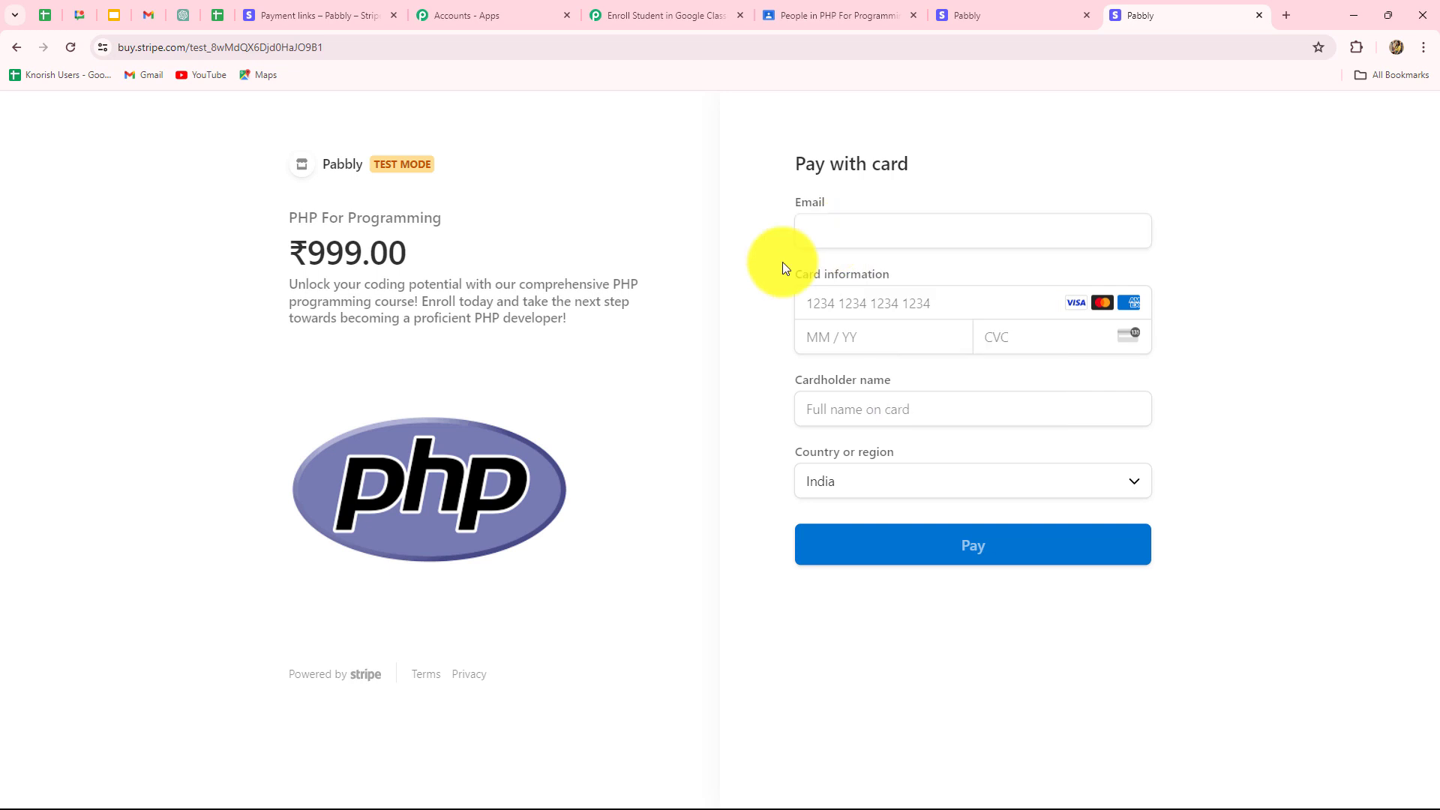
left_click(820, 231)
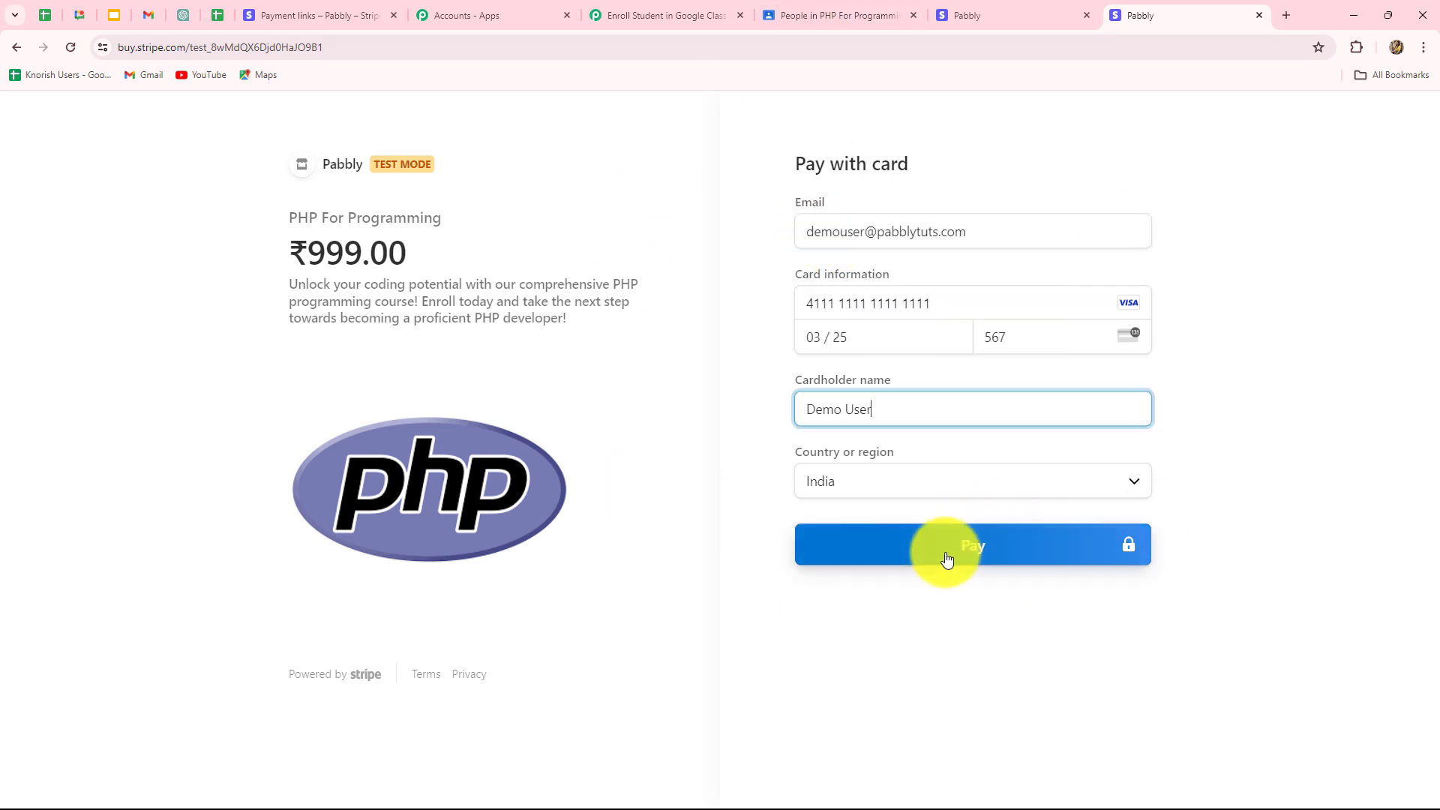
left_click(978, 563)
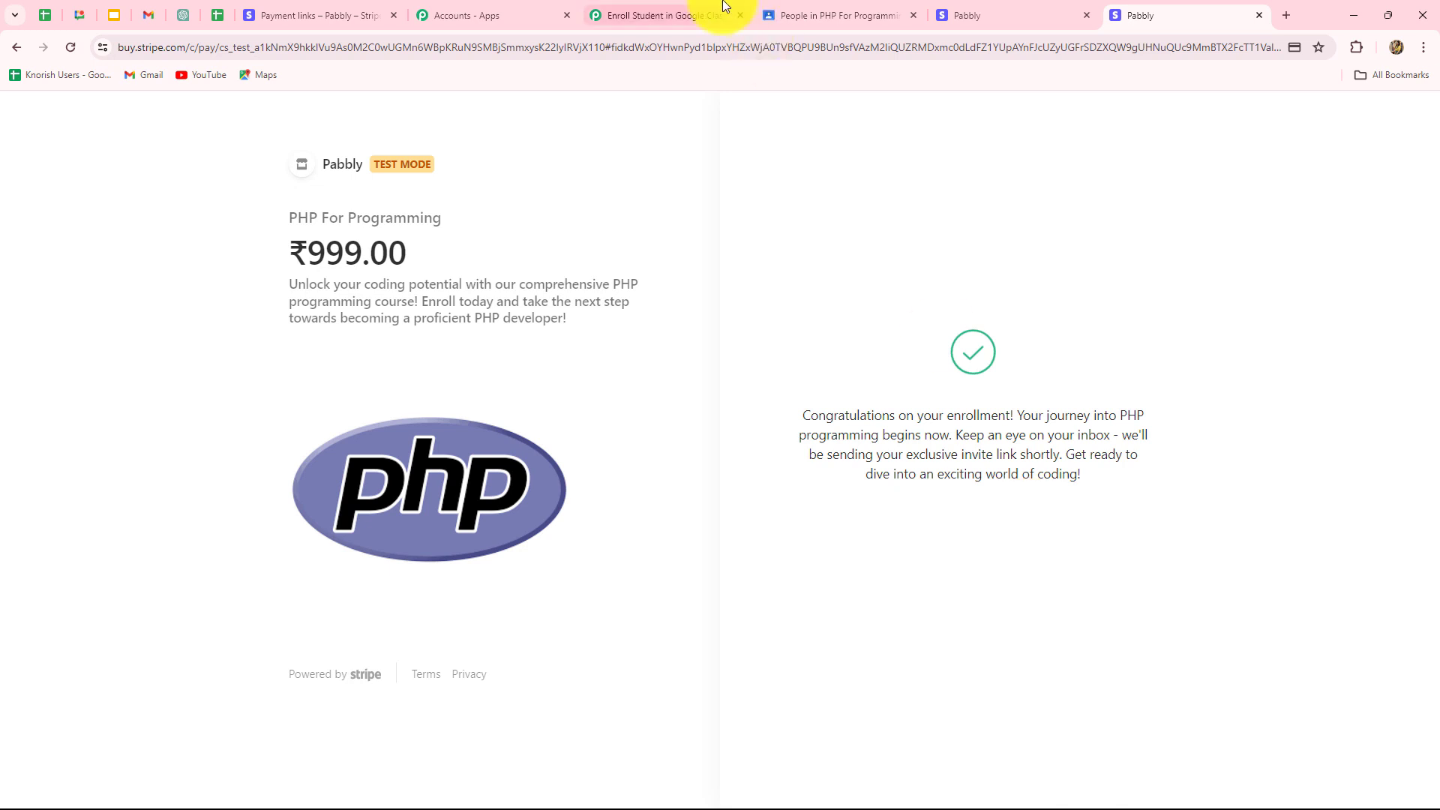
left_click(799, 15)
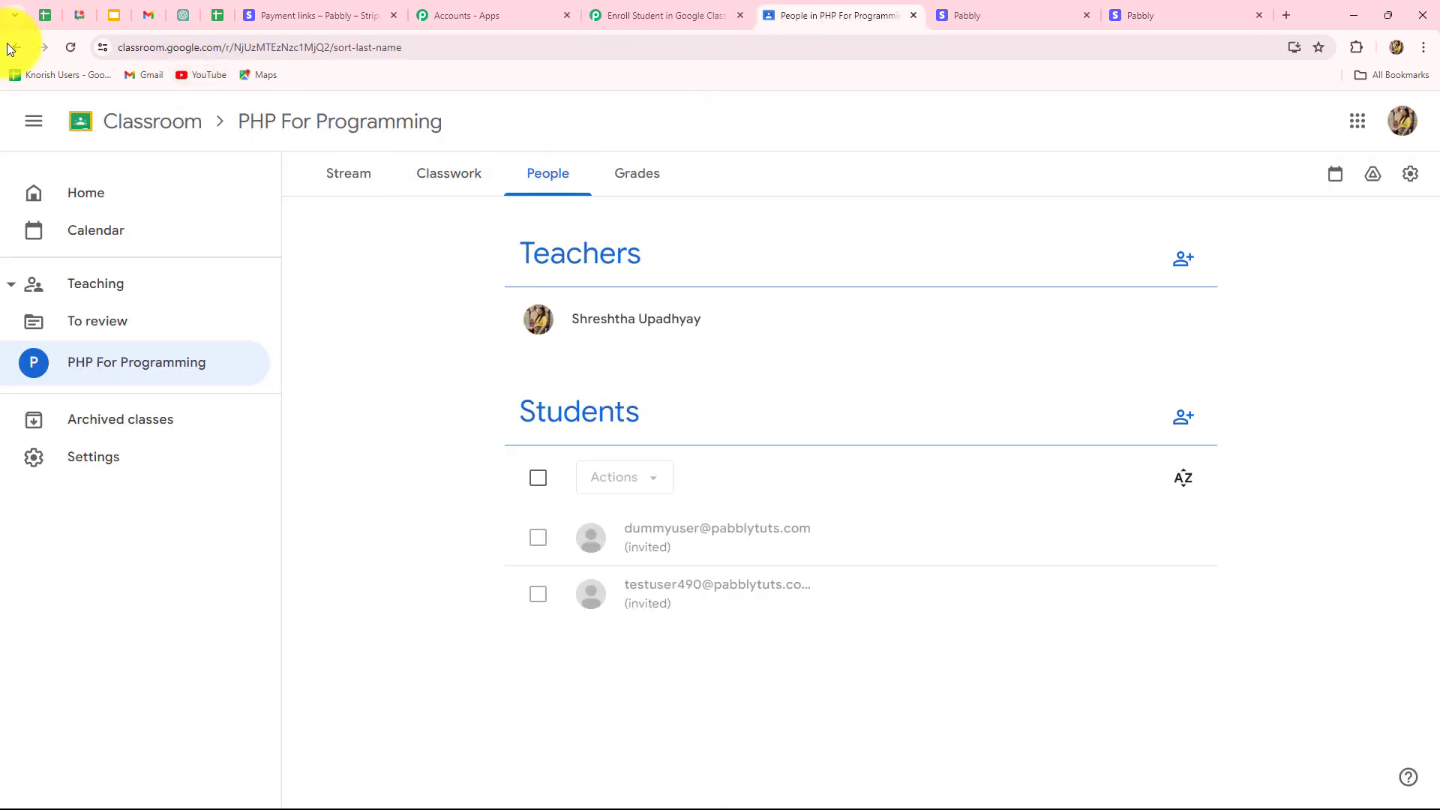
Reload the class roster to confirm the new paying student is invited, then close Gmail and return to Pabbly.
left_click(69, 48)
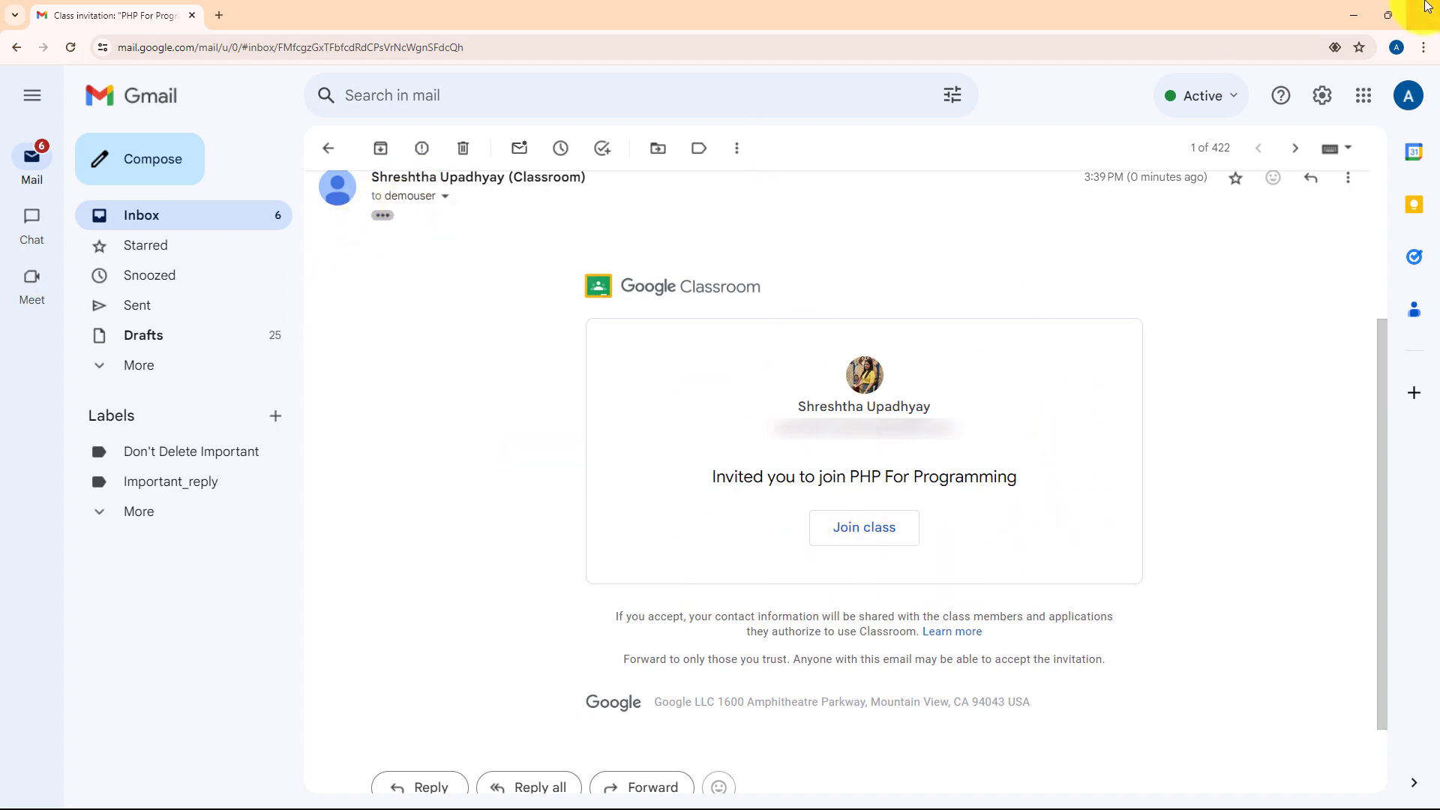
left_click(1353, 16)
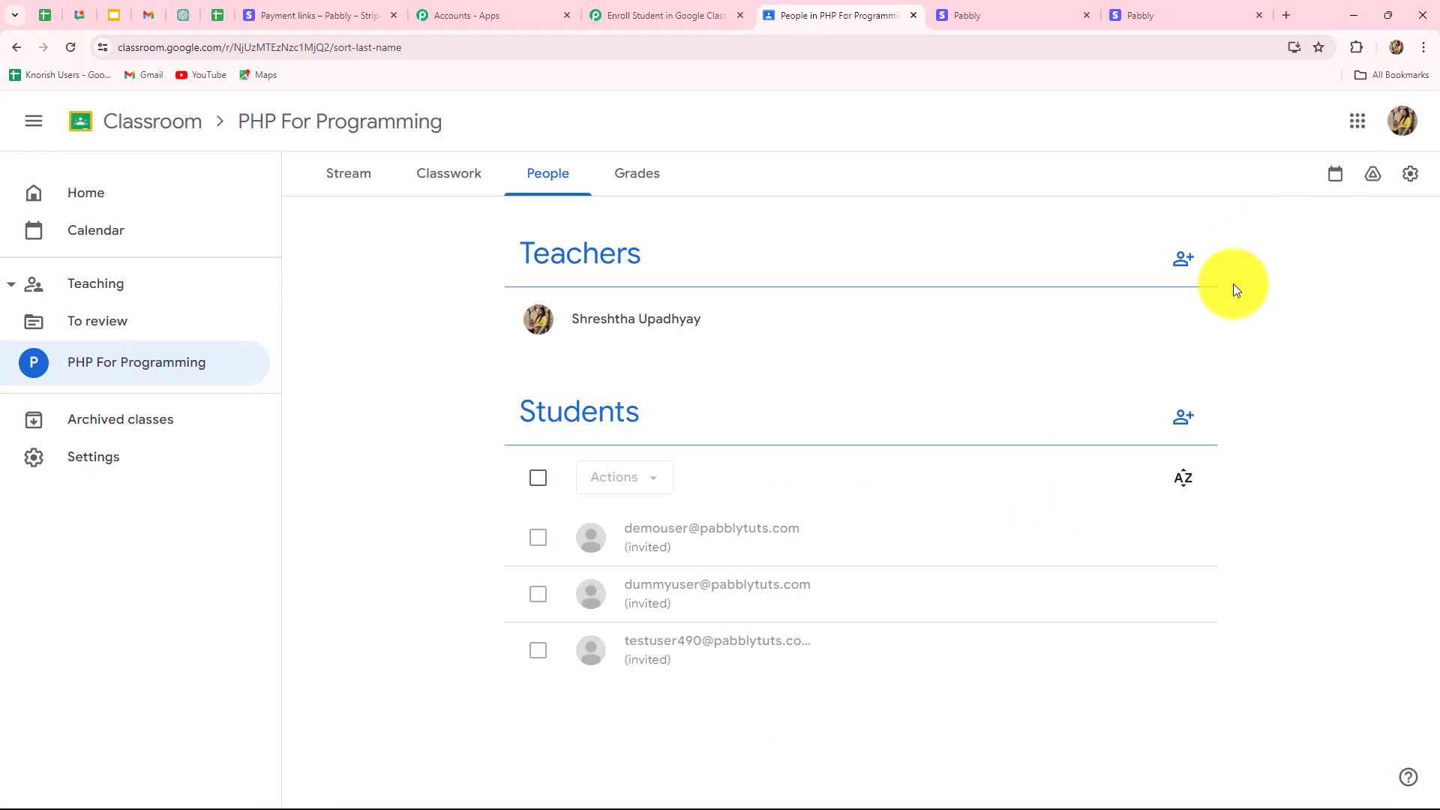
left_click(605, 16)
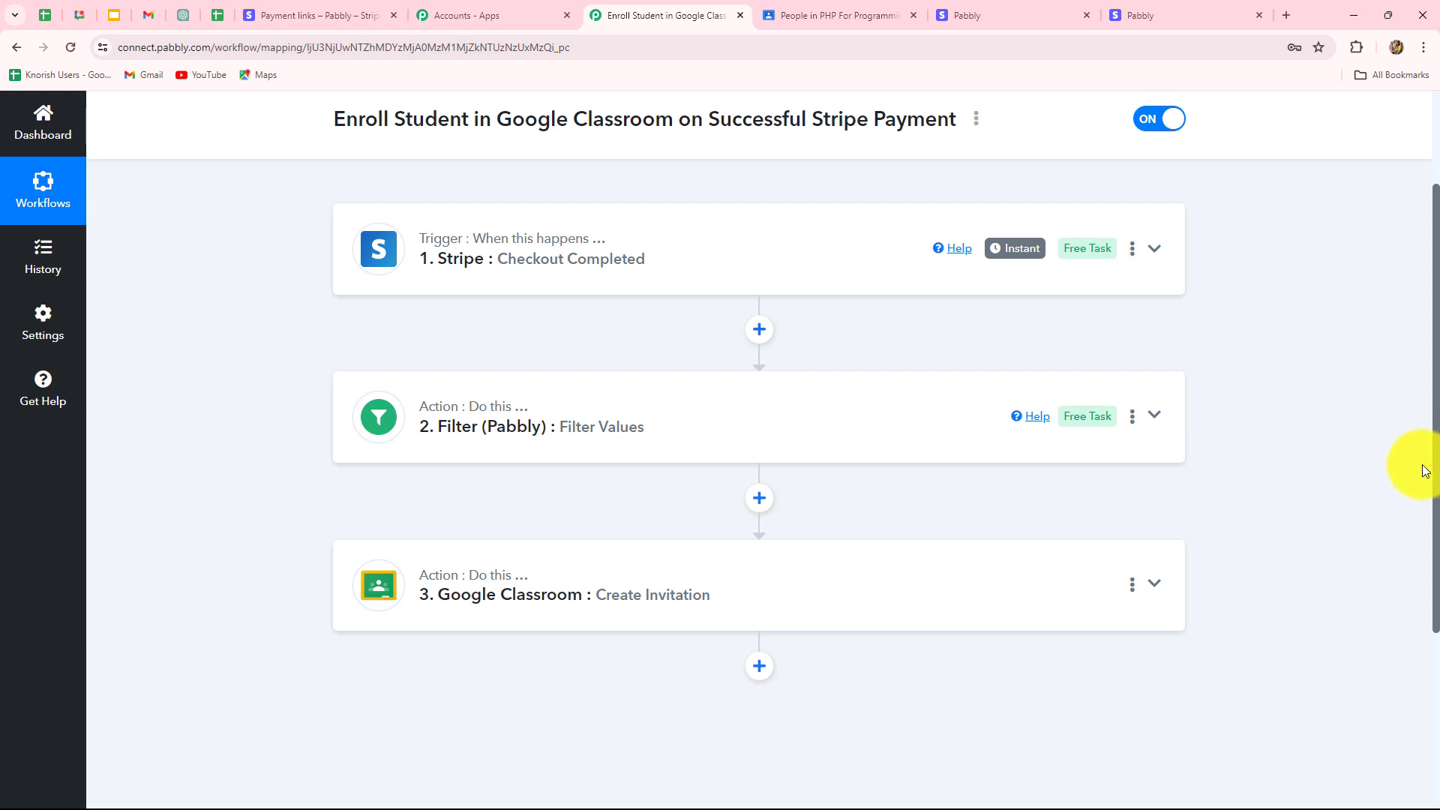